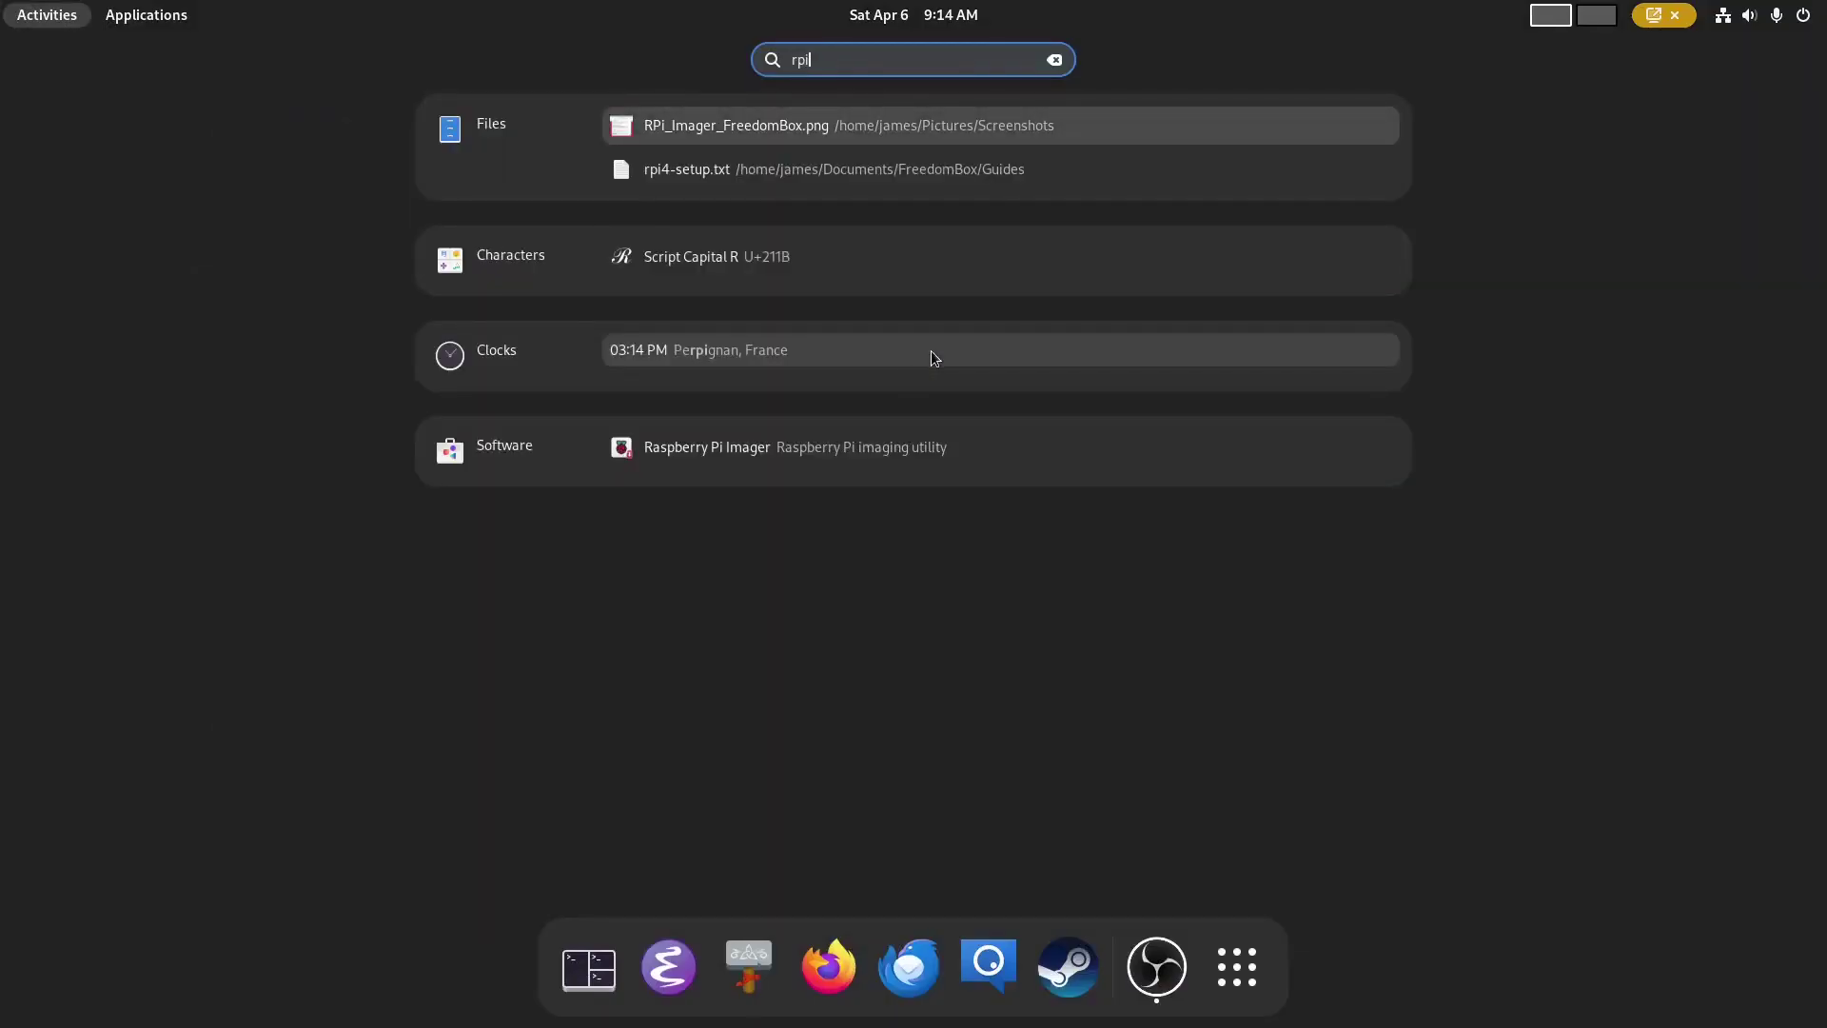
Open the Raspberry Pi Imager page in Software from the 'rpi' search results
{"action": "left_click", "coordinate": [815, 457]}
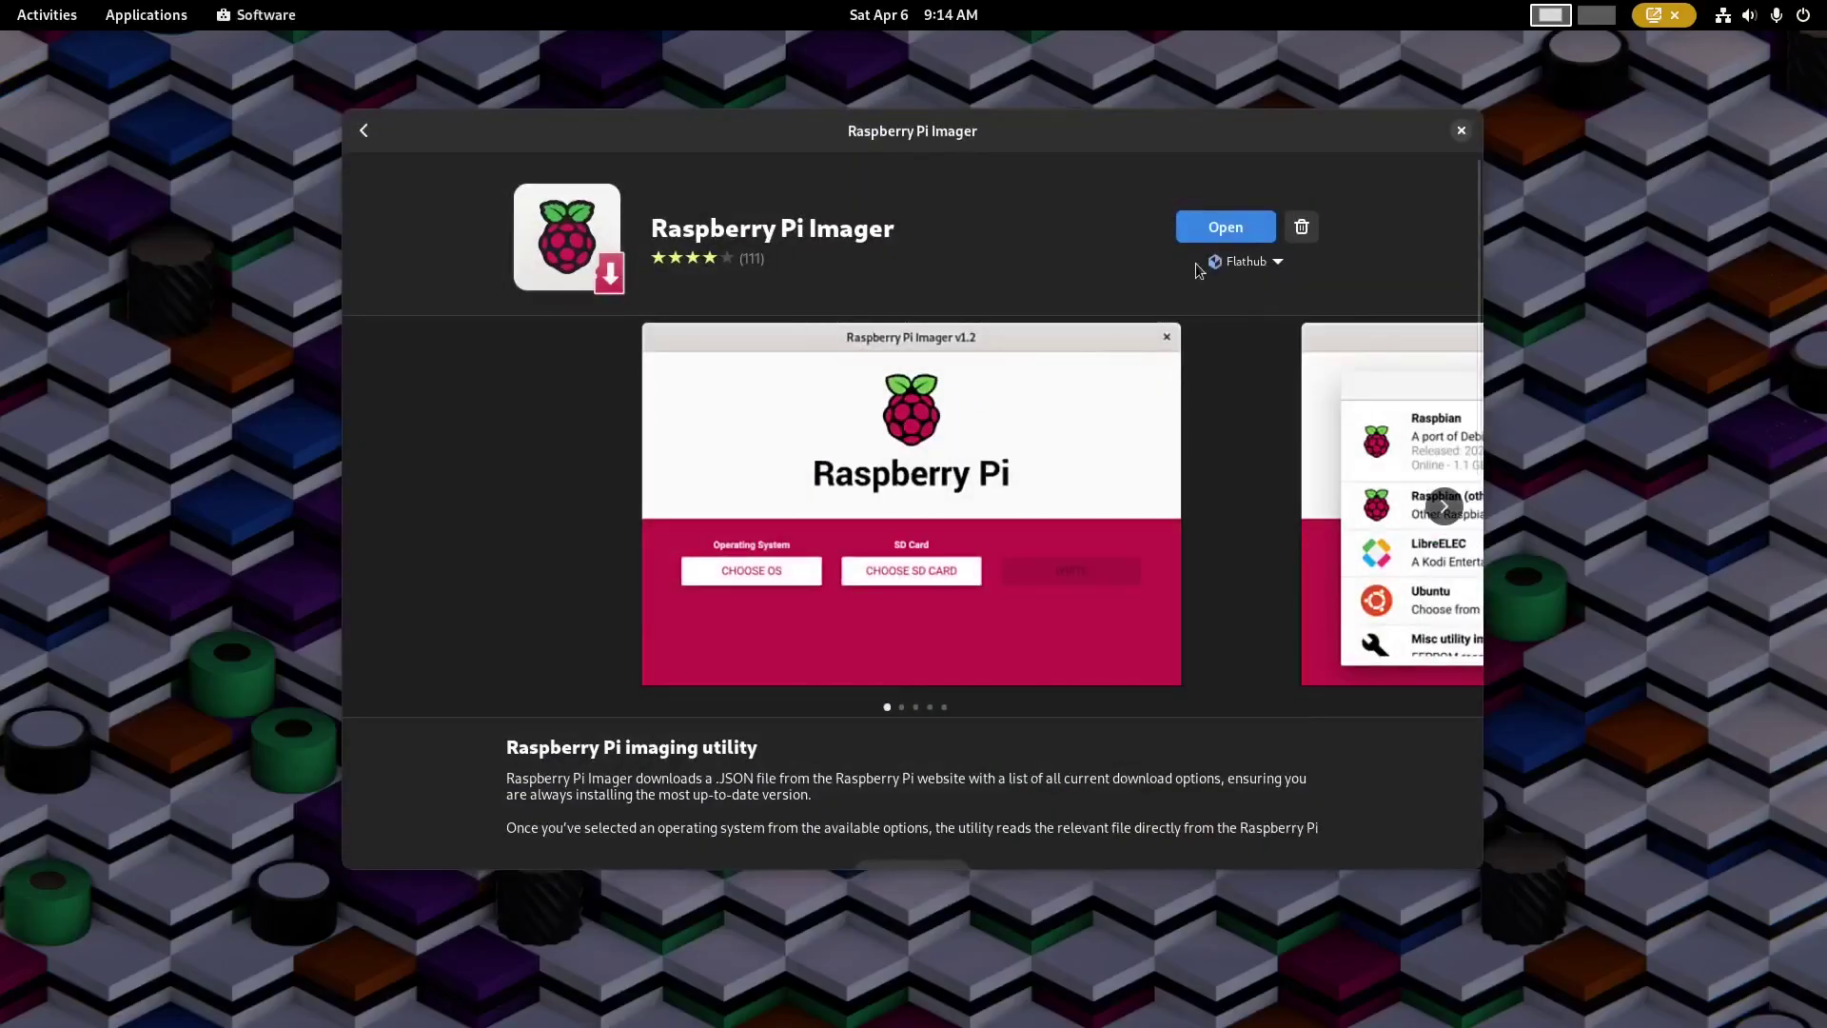
Confirm Raspberry Pi Imager's source is Flathub, then launch the app
{"action": "left_click", "coordinate": [1276, 267]}
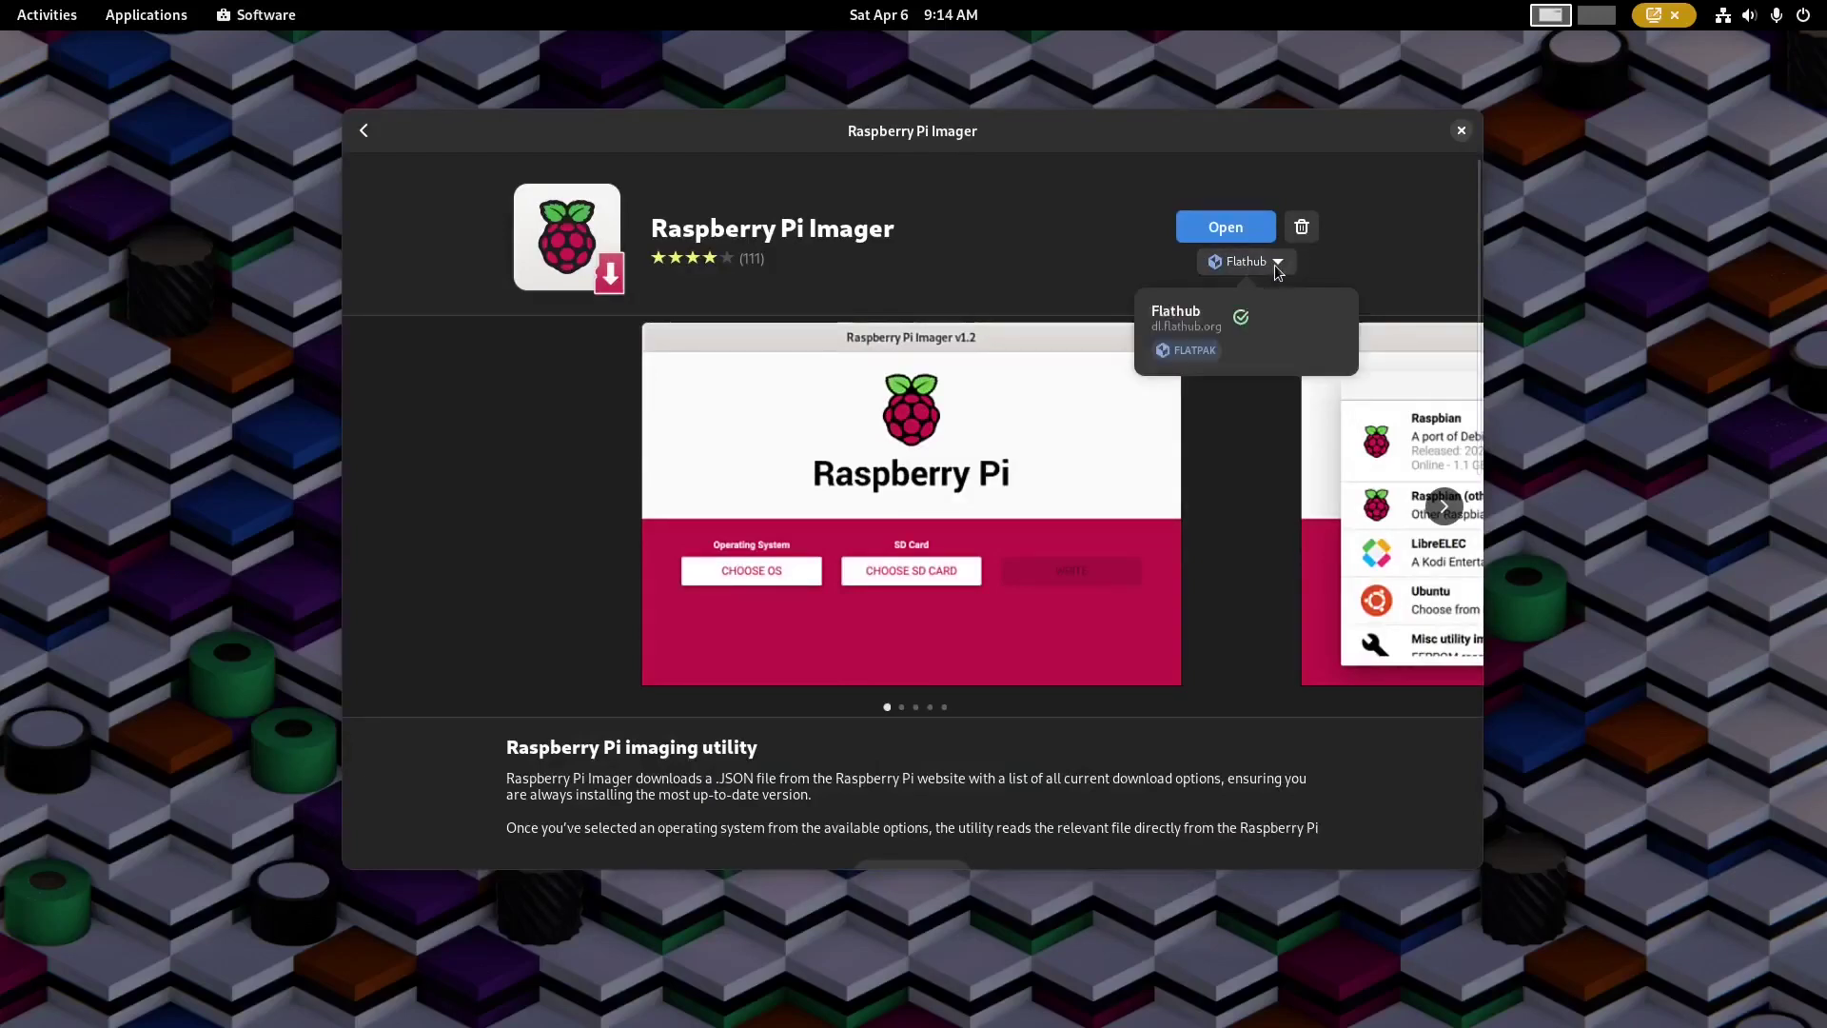
{"action": "left_click", "coordinate": [1275, 265]}
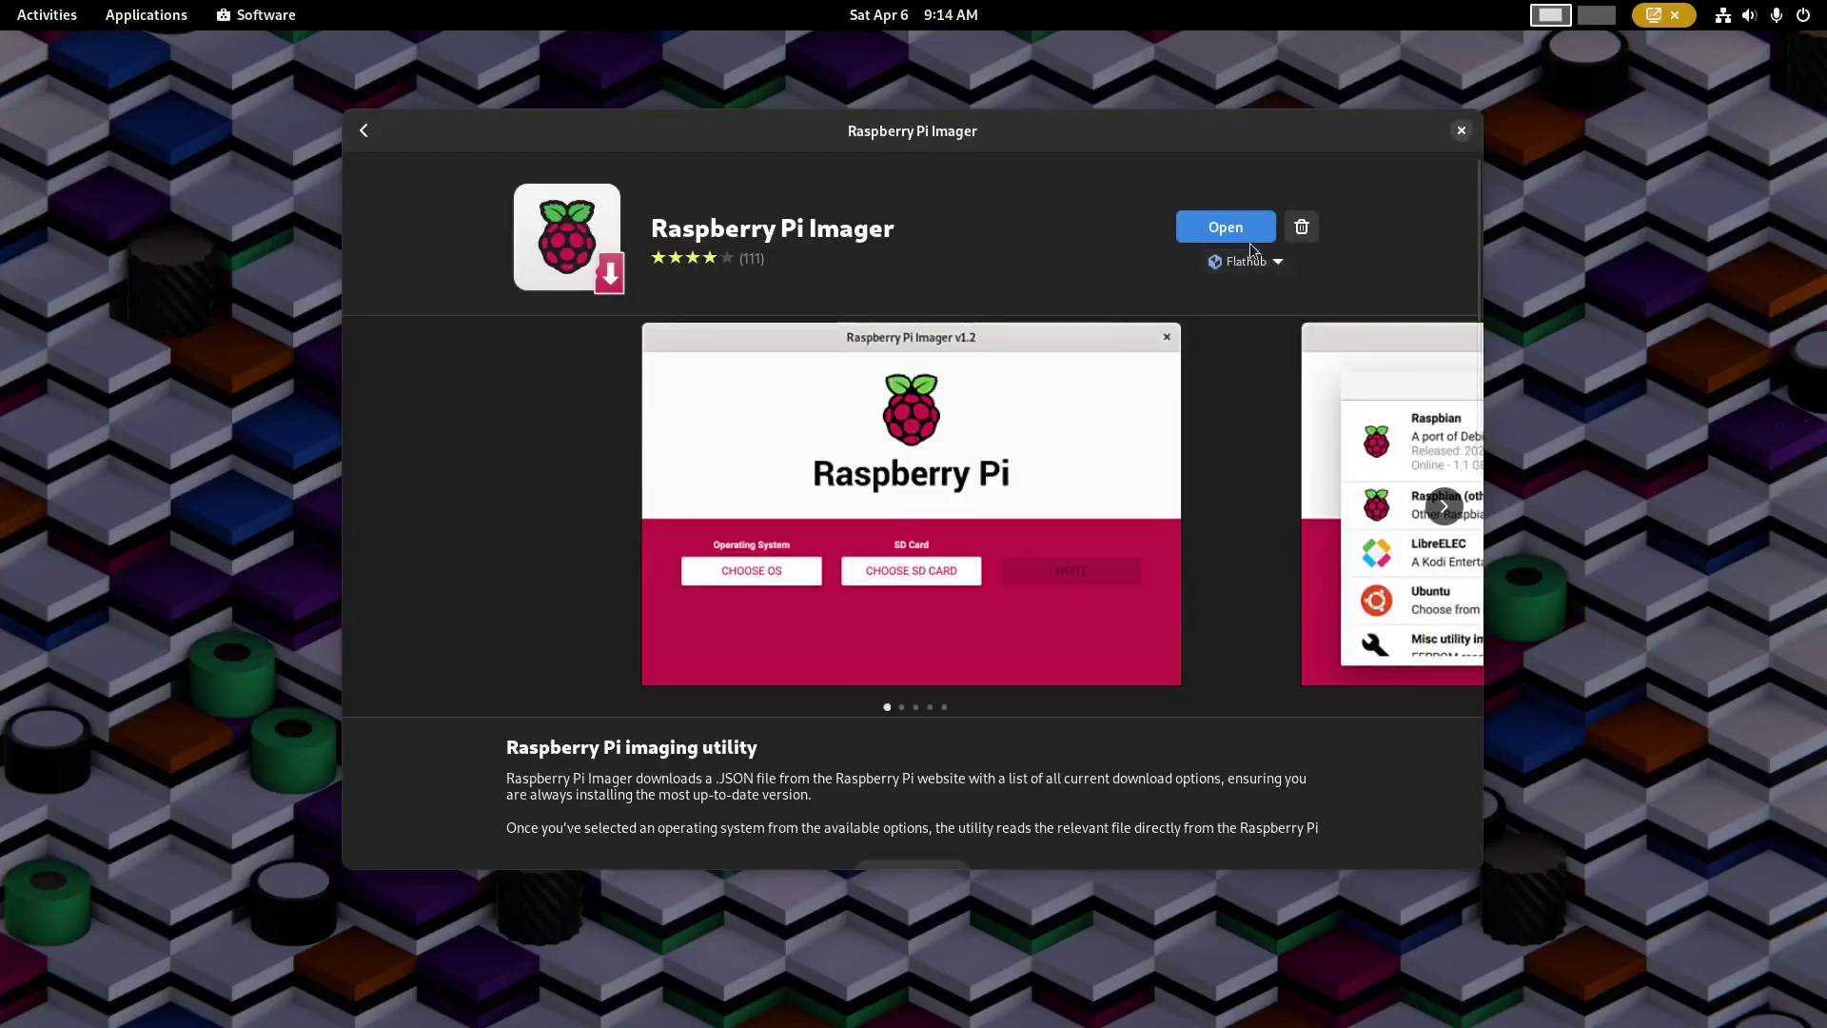
{"action": "left_click", "coordinate": [1263, 228]}
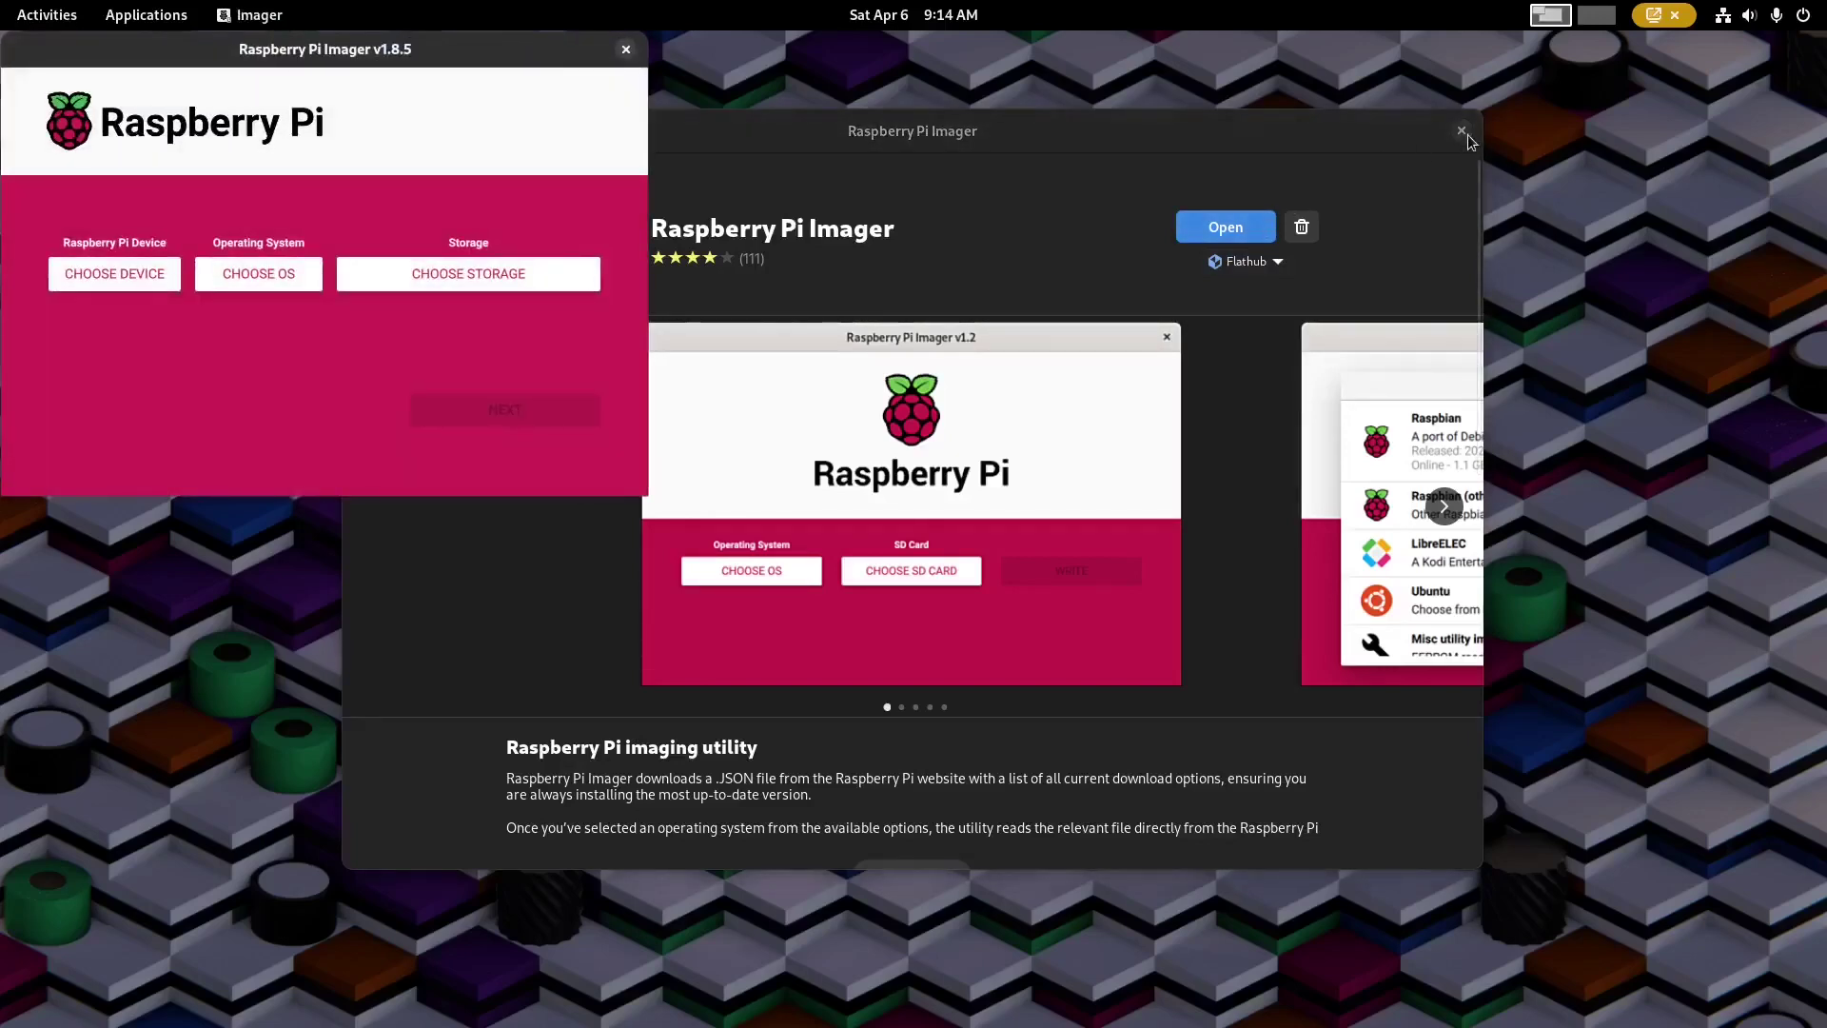
Quit GNOME Software, centre the Imager window, and choose Raspberry Pi 4 as the device
{"action": "key", "text": "ctrl+q"}
{"action": "left_click_drag", "start_coordinate": [534, 40], "coordinate": [1105, 271]}
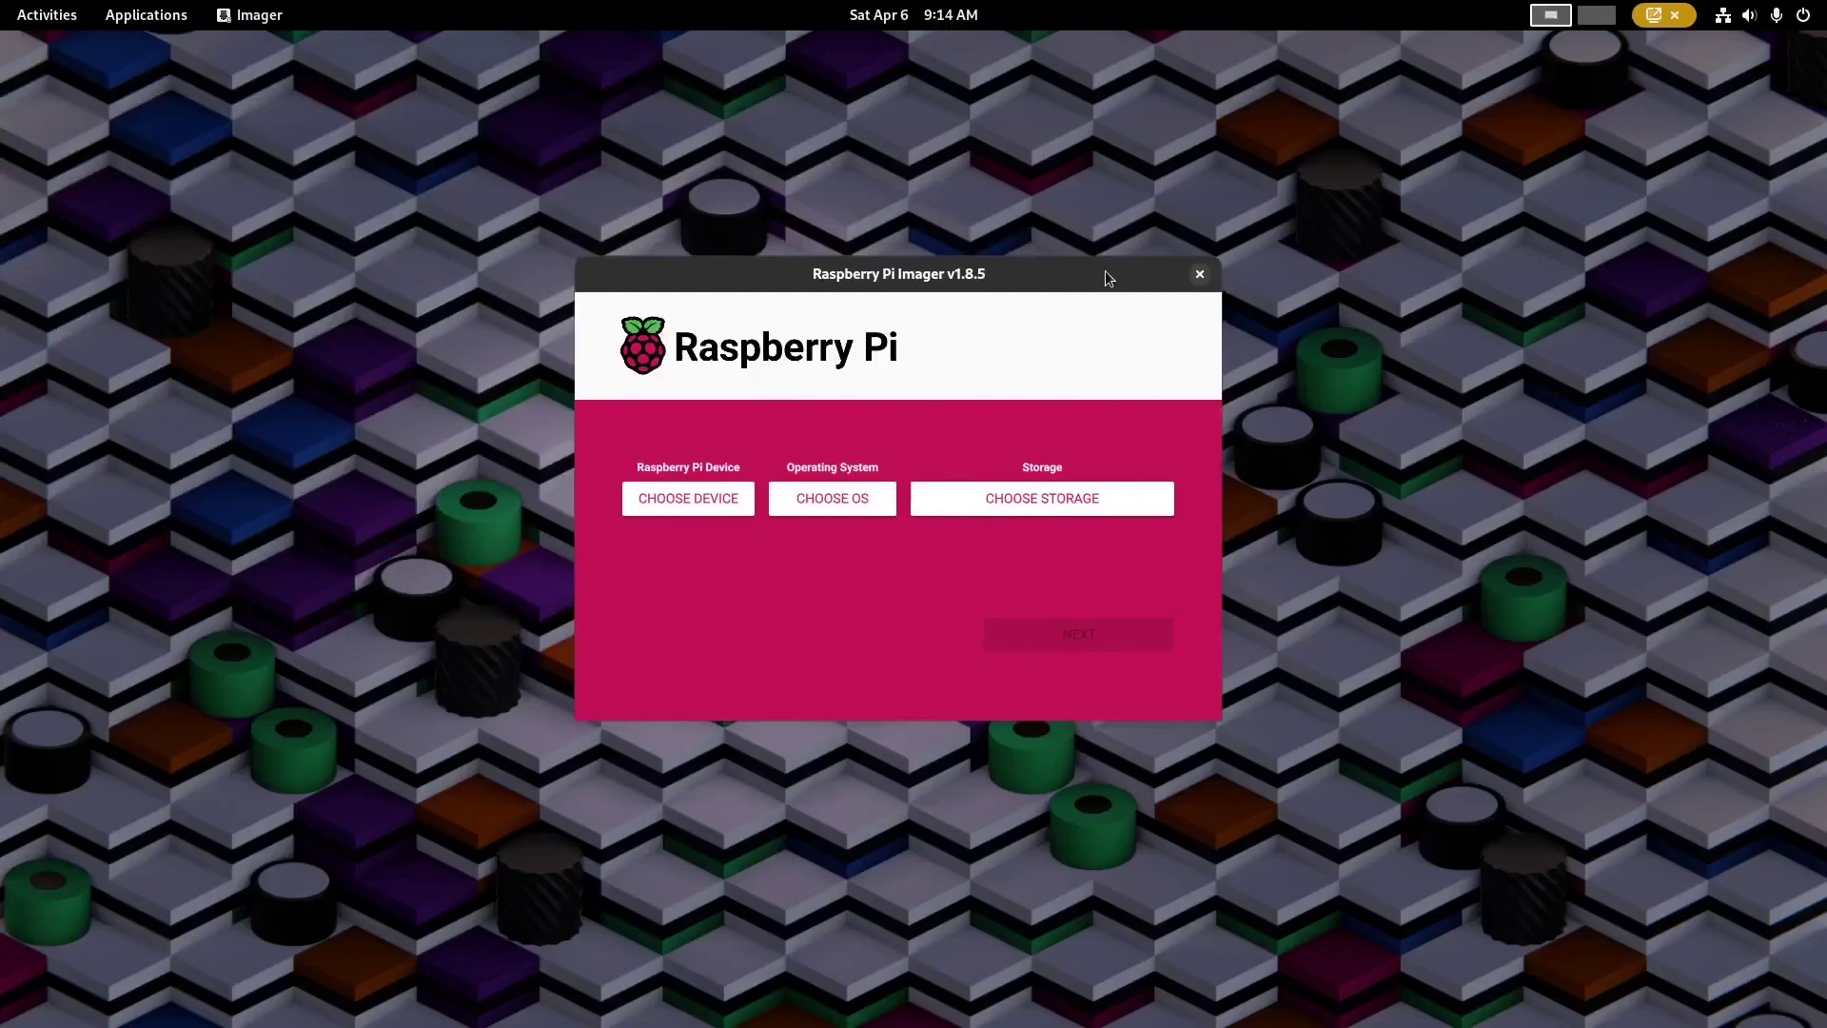
{"action": "left_click", "coordinate": [683, 506]}
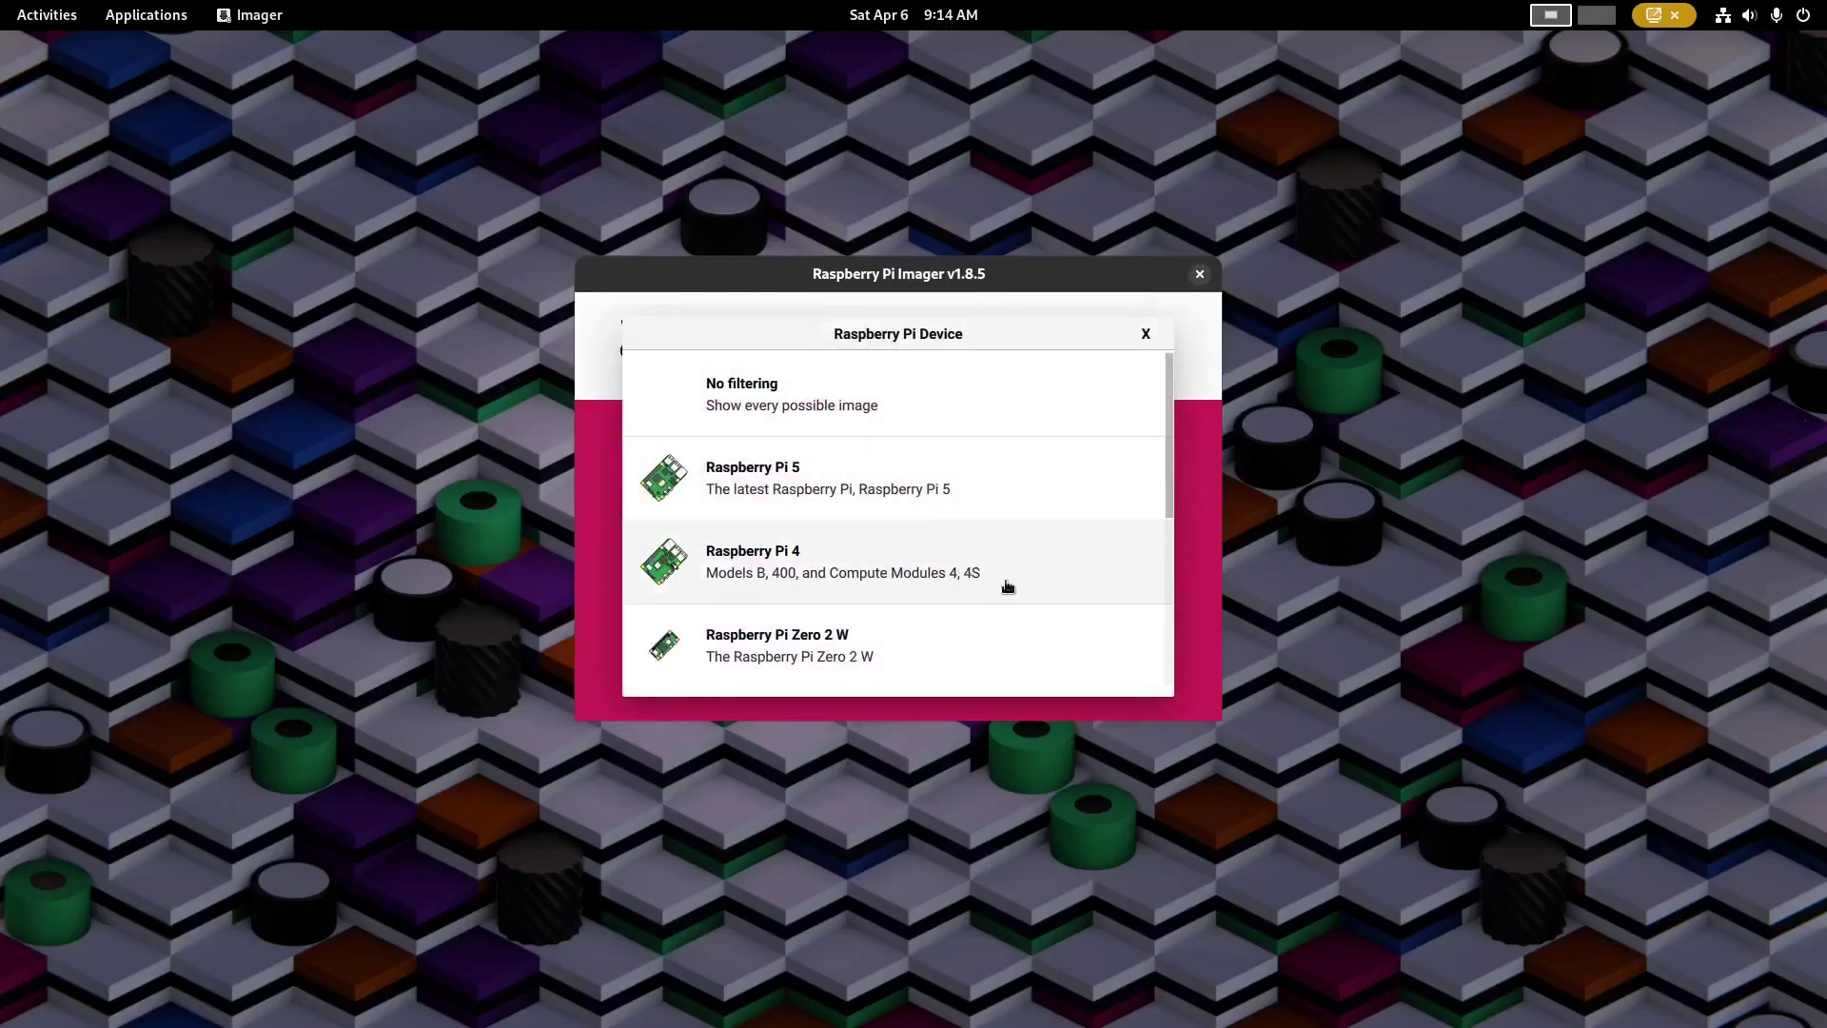
{"action": "scroll", "coordinate": [1004, 581], "scroll_direction": "down", "scroll_amount": 3}
{"action": "scroll", "coordinate": [1009, 571], "scroll_direction": "up", "scroll_amount": 2}
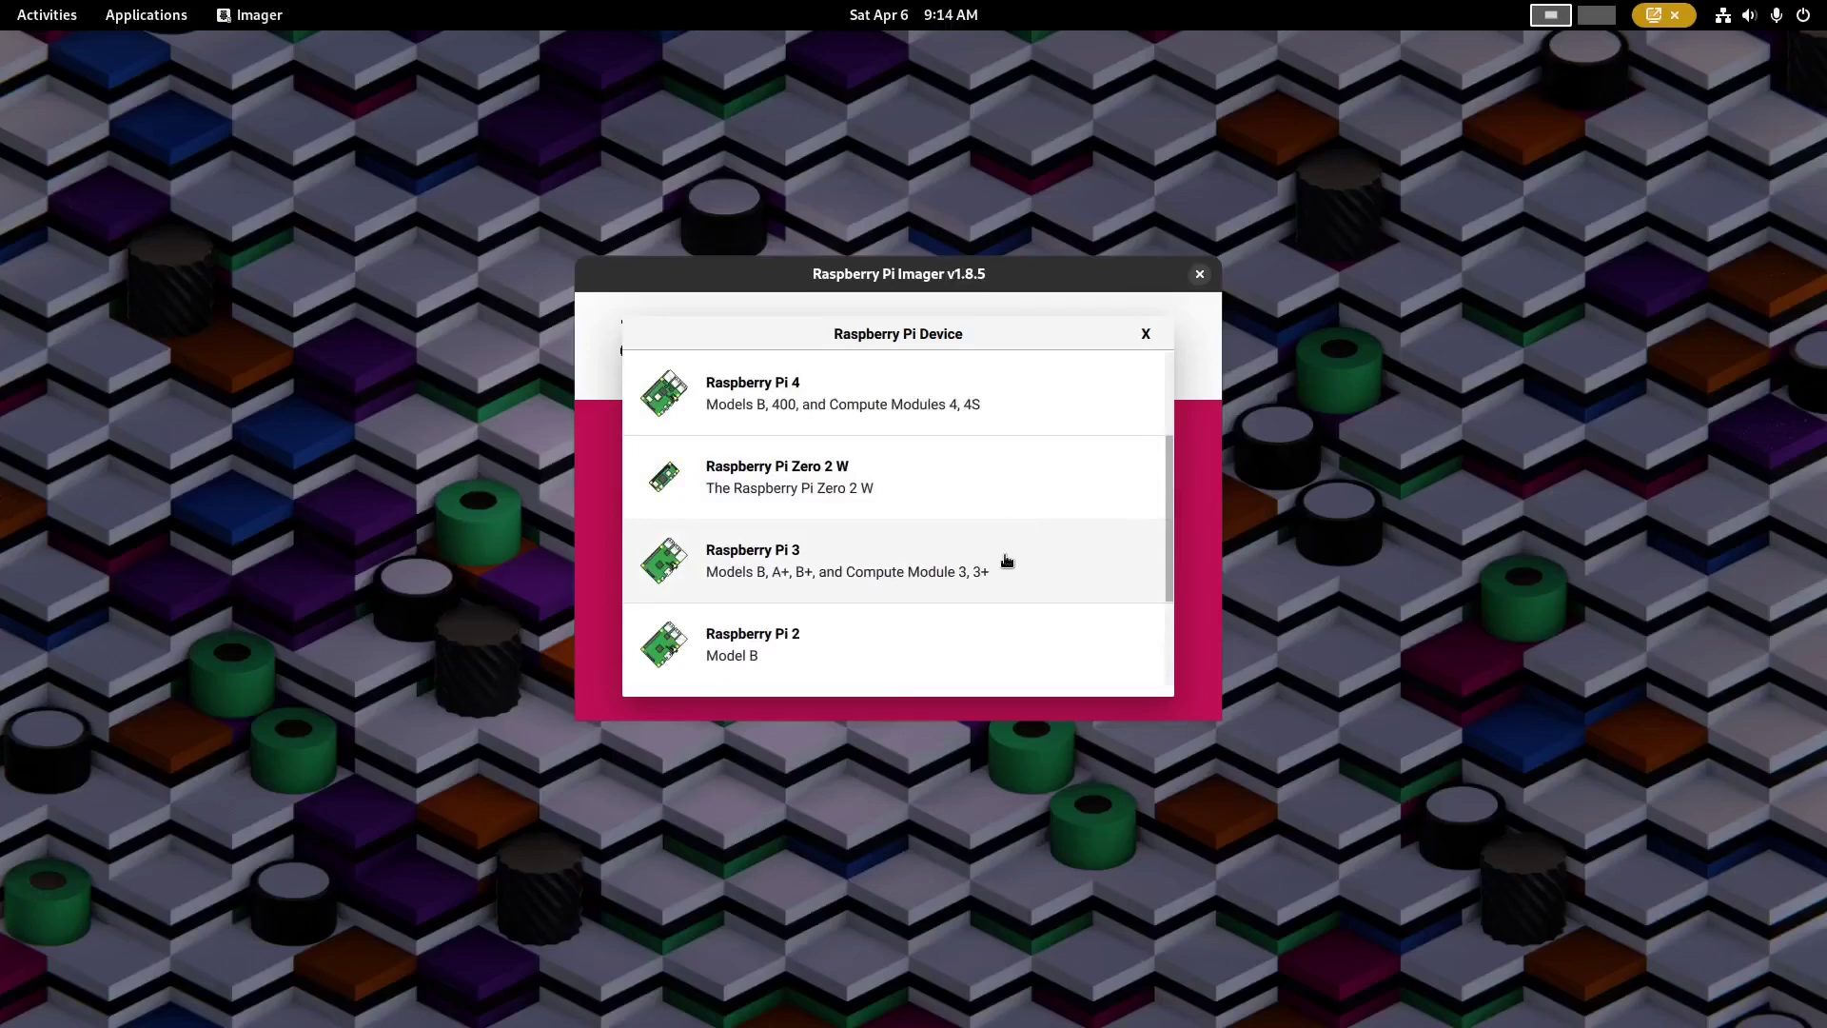
{"action": "left_click", "coordinate": [1015, 398]}
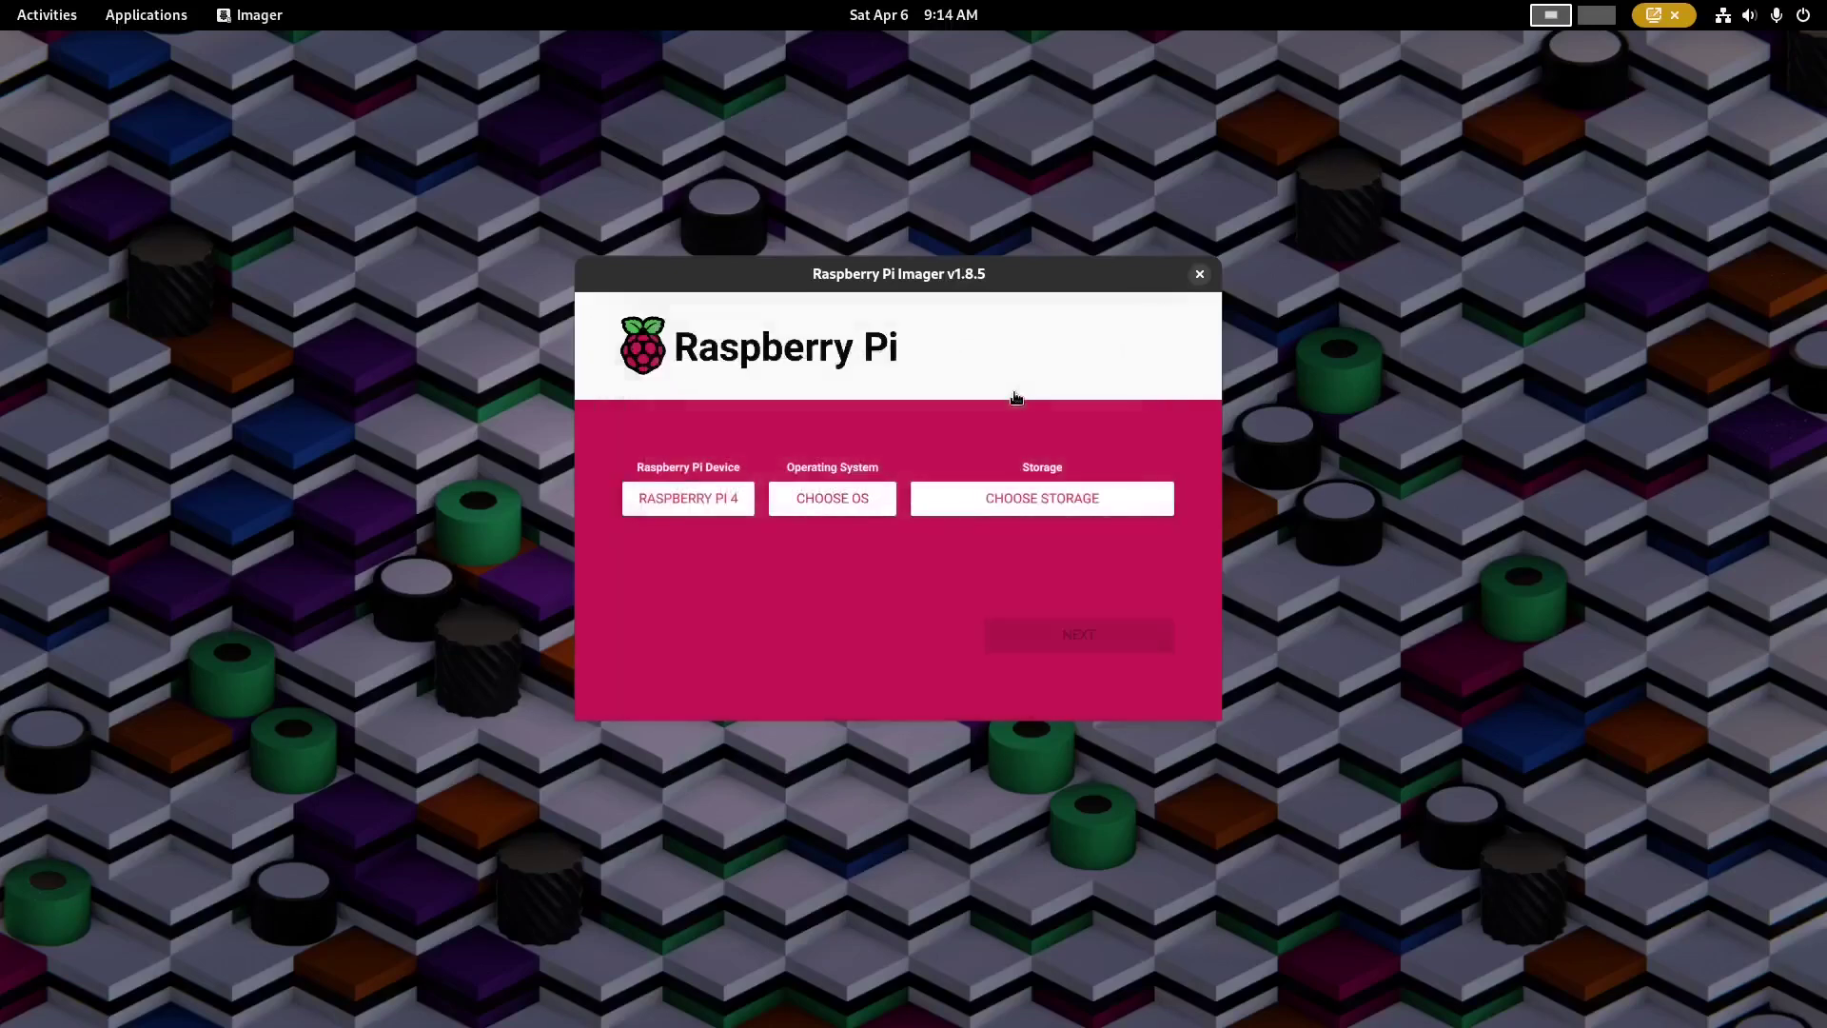
Pick FreedomBox - Testing (for Raspberry Pi 3/4) under Other specific-purpose OS > FreedomBox
{"action": "left_click", "coordinate": [830, 506]}
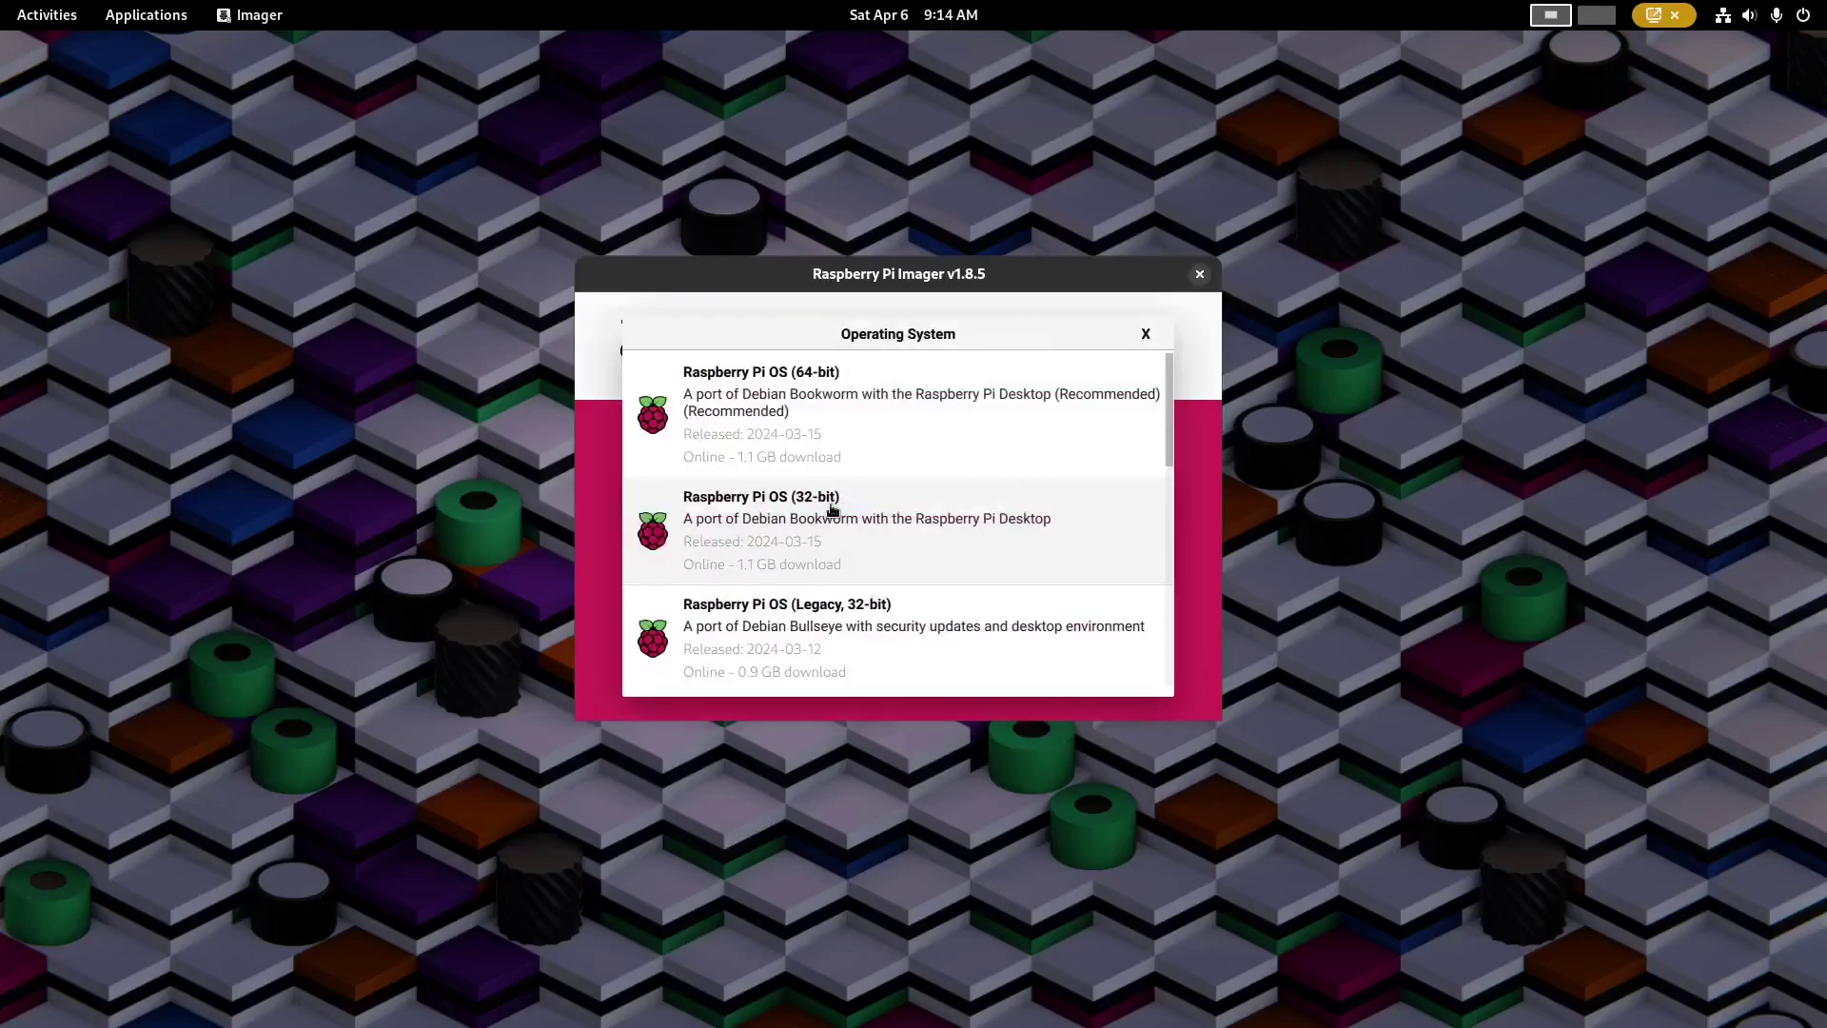
{"action": "scroll", "coordinate": [1052, 524], "scroll_direction": "down", "scroll_amount": 3}
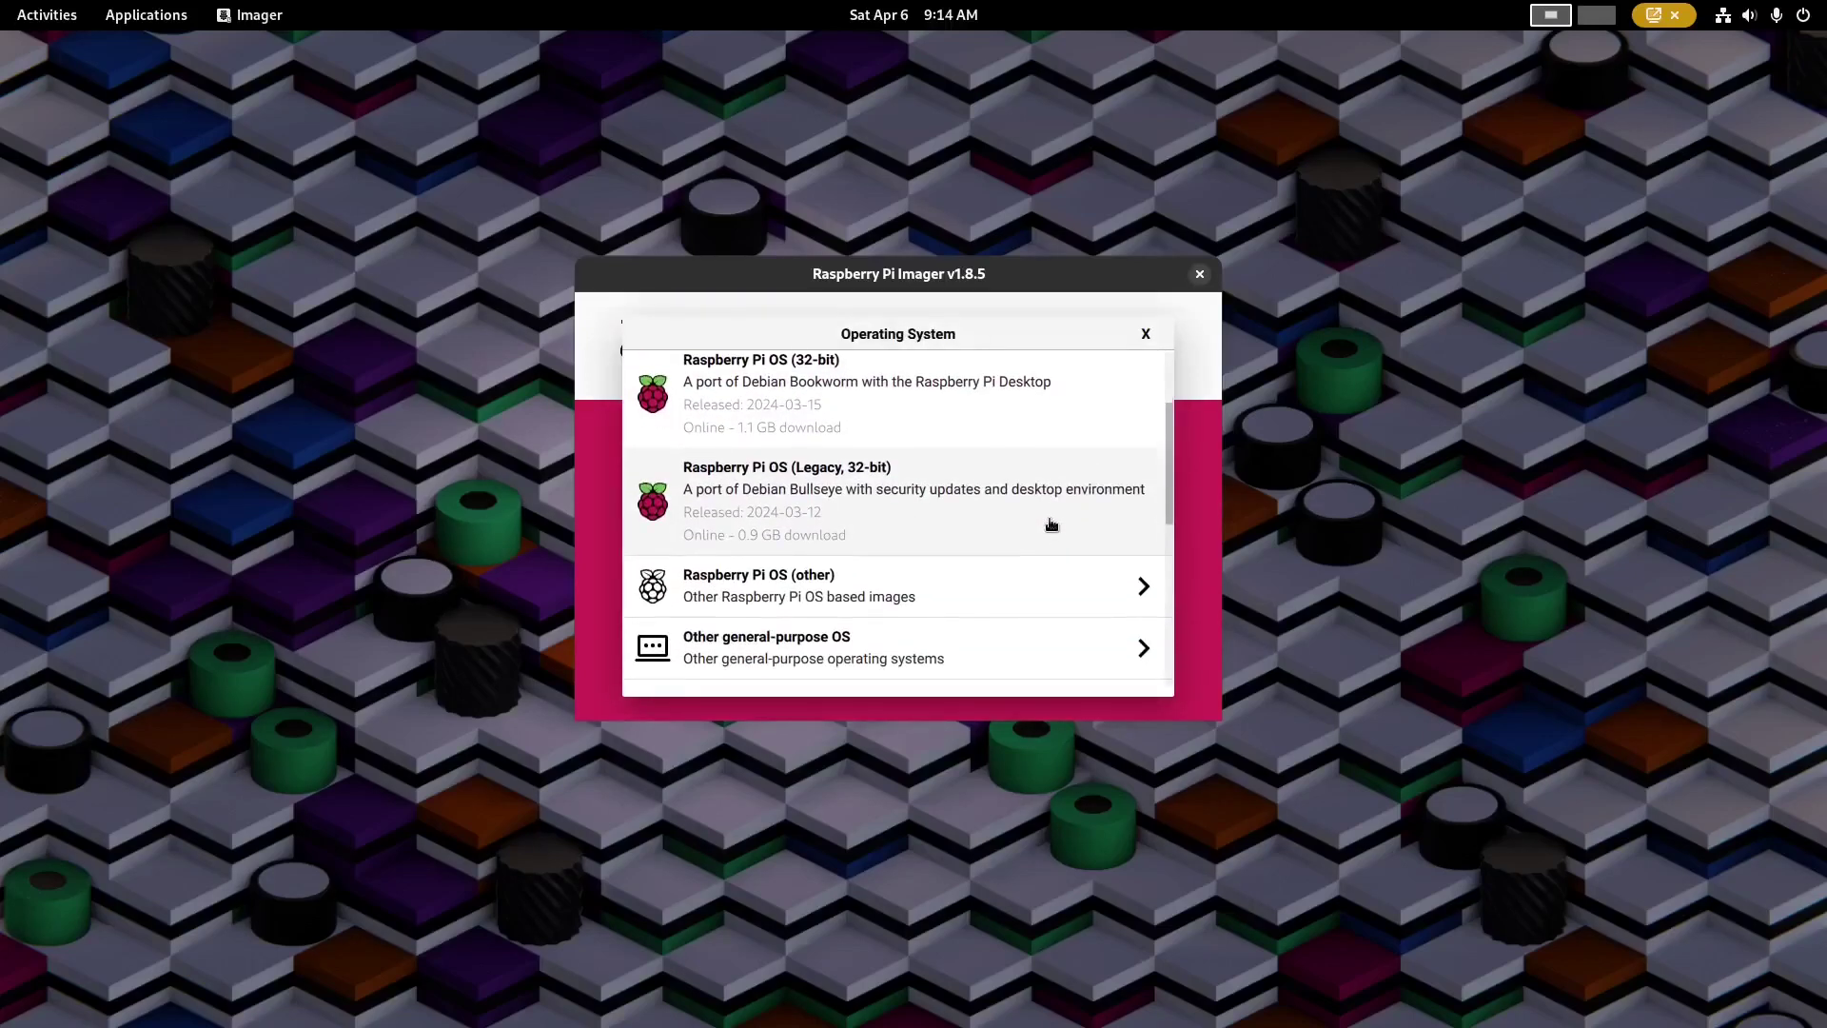
{"action": "scroll", "coordinate": [1051, 523], "scroll_direction": "down", "scroll_amount": 5}
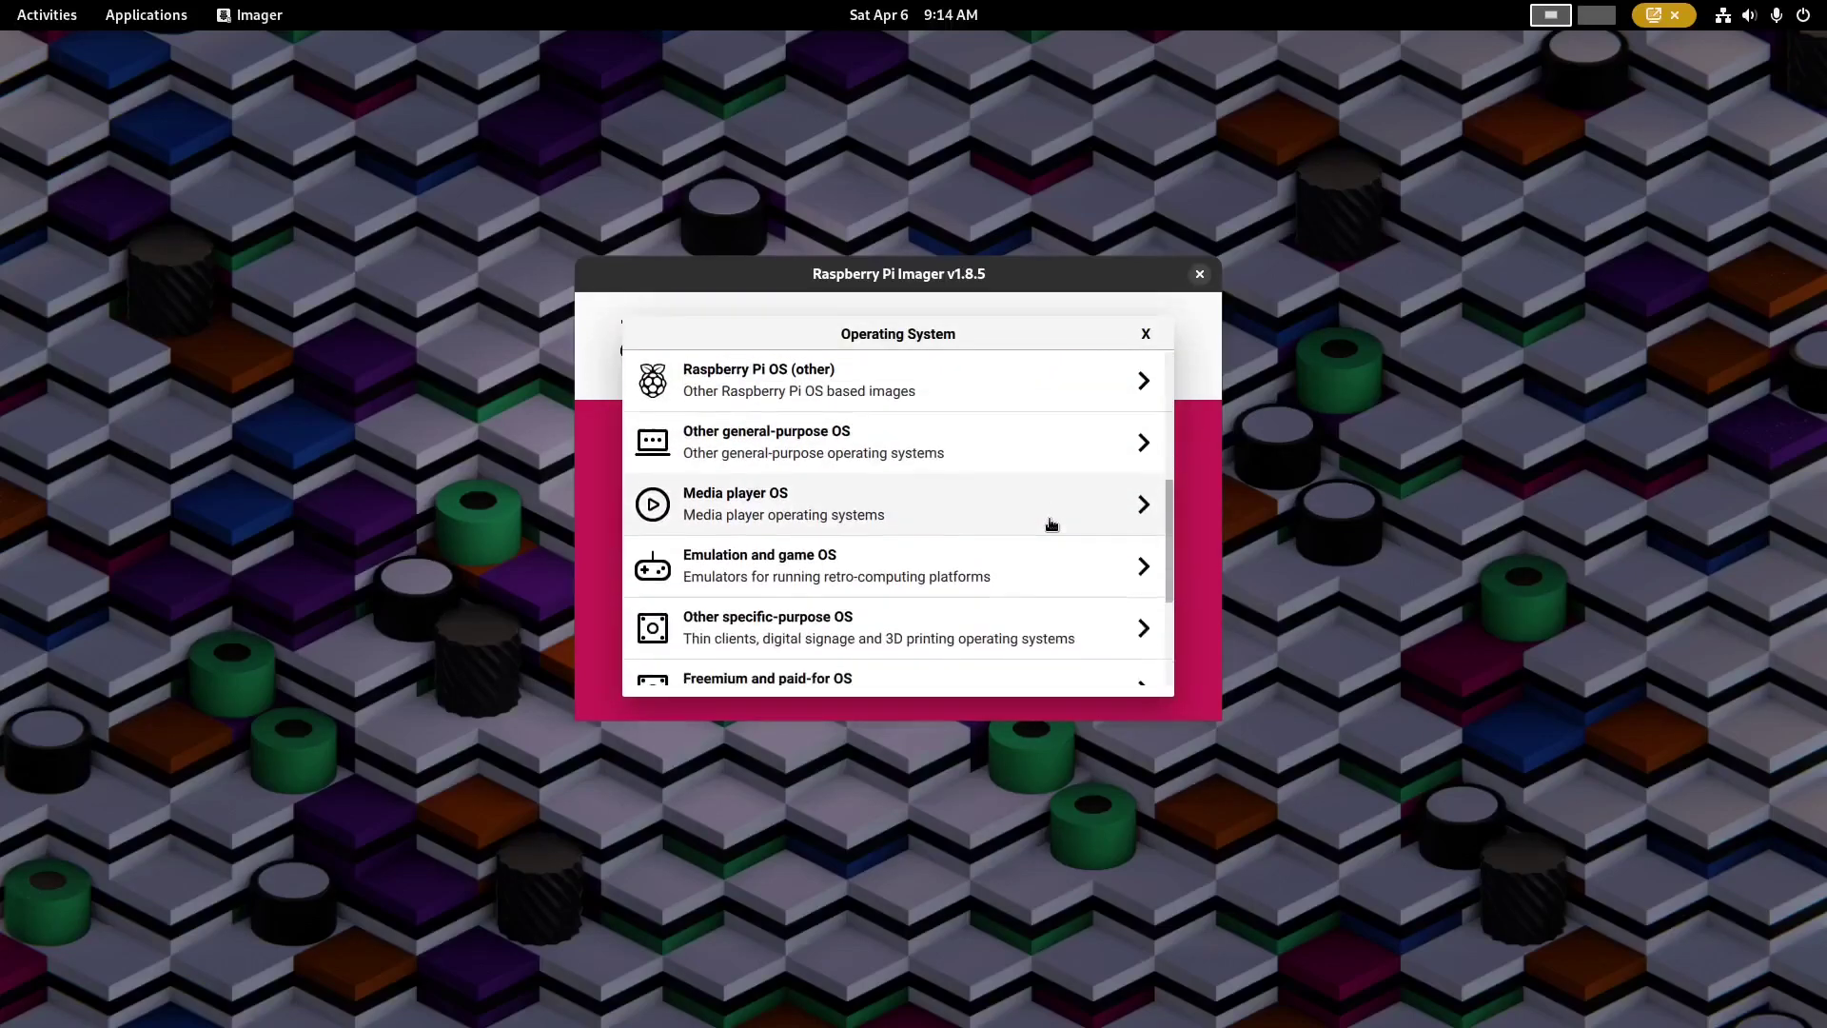
{"action": "scroll", "coordinate": [1052, 524], "scroll_direction": "down", "scroll_amount": 1}
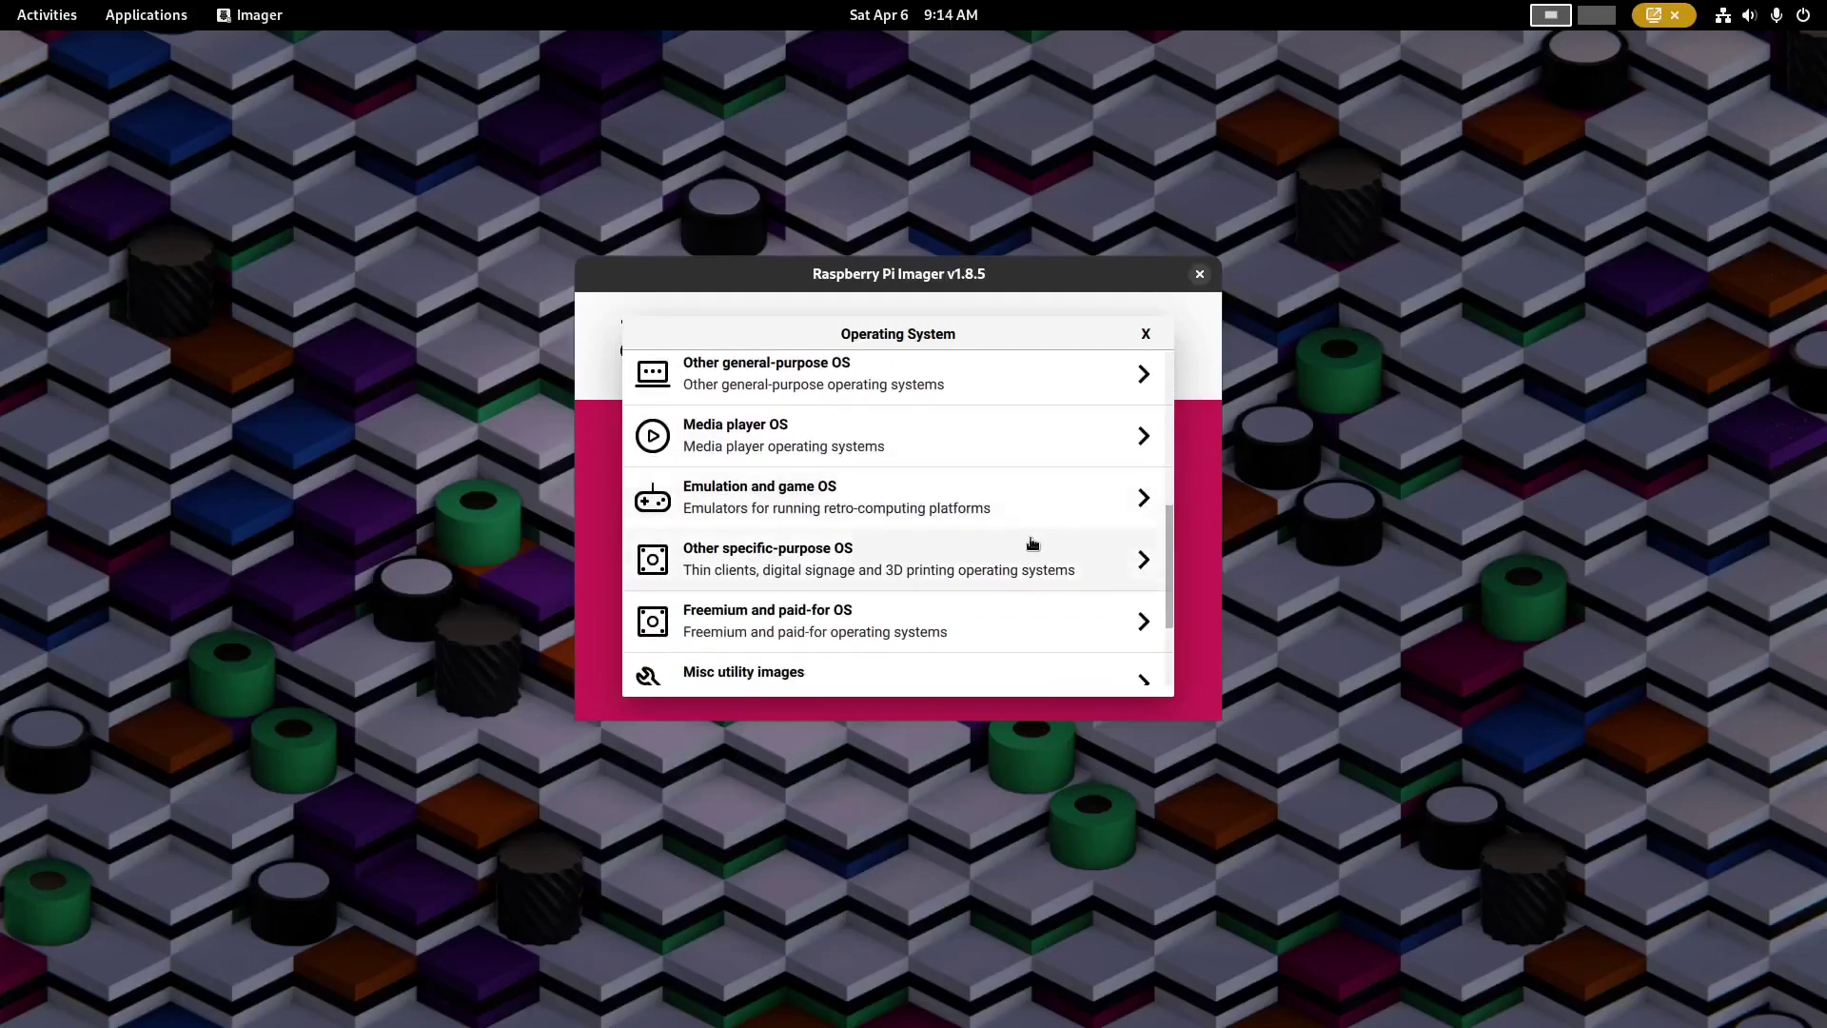
{"action": "left_click", "coordinate": [955, 555]}
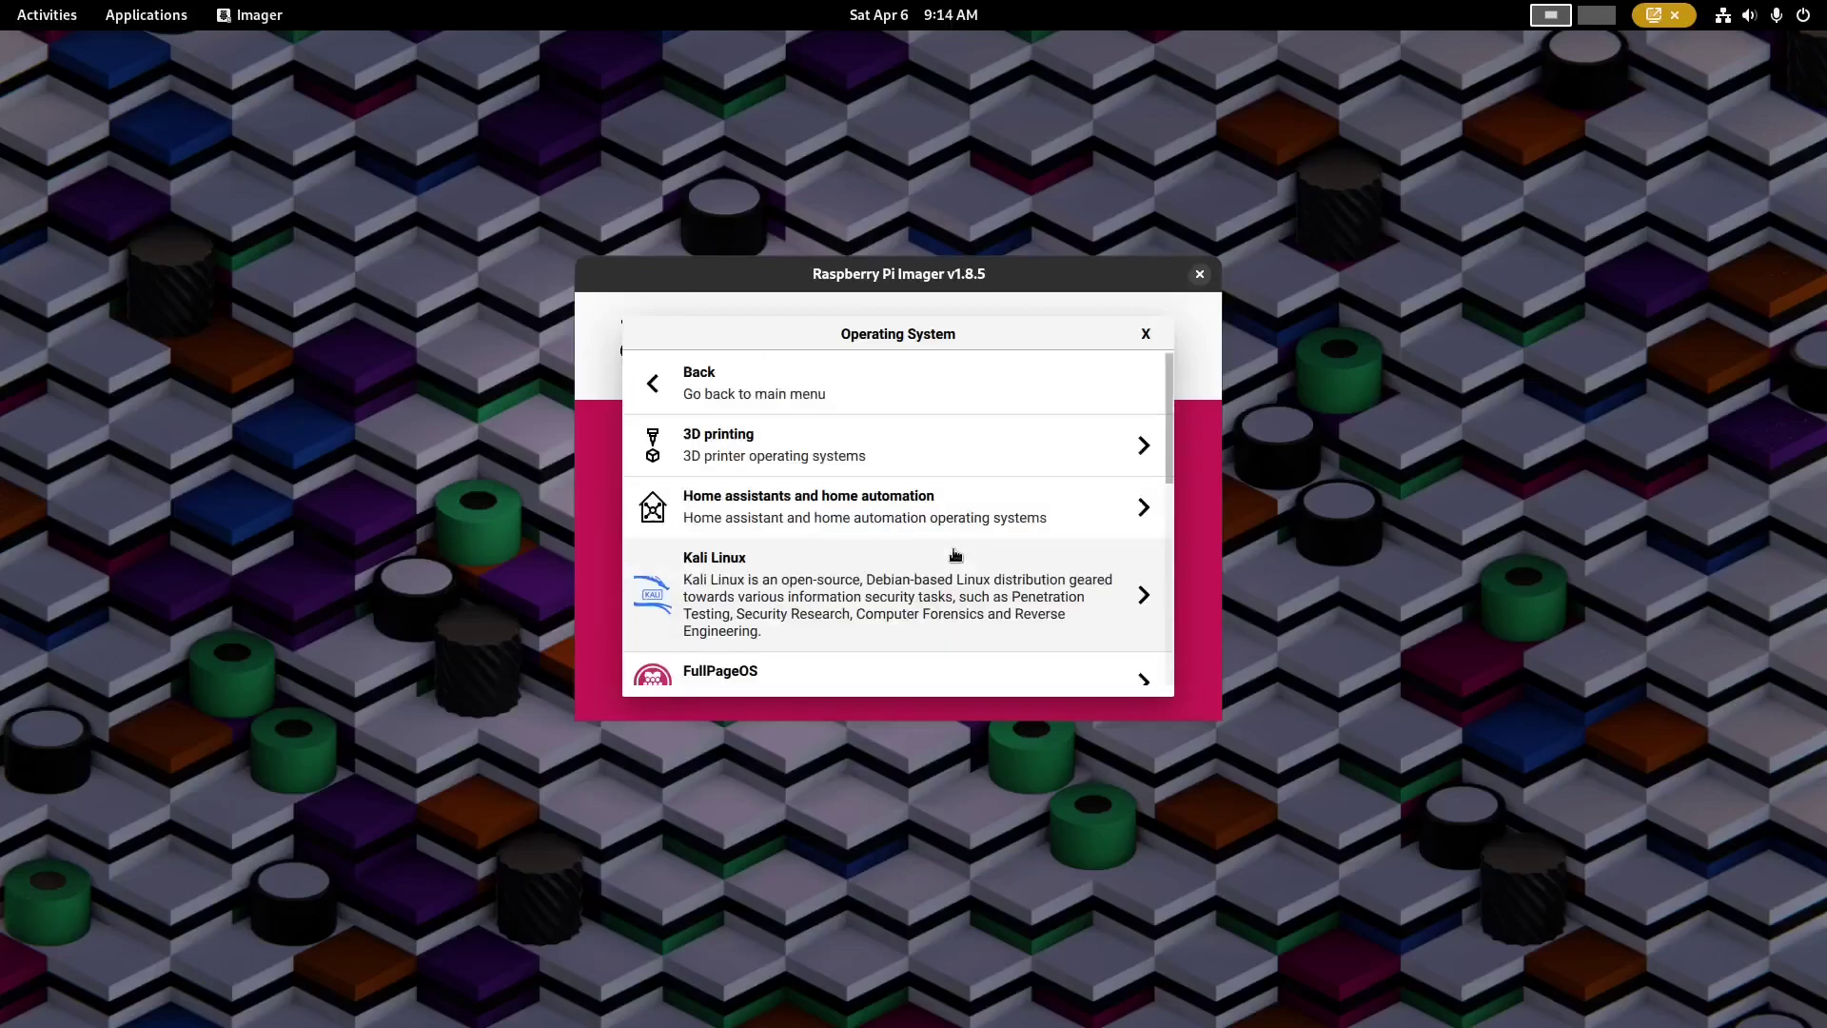
{"action": "scroll", "coordinate": [955, 555], "scroll_direction": "down", "scroll_amount": 3}
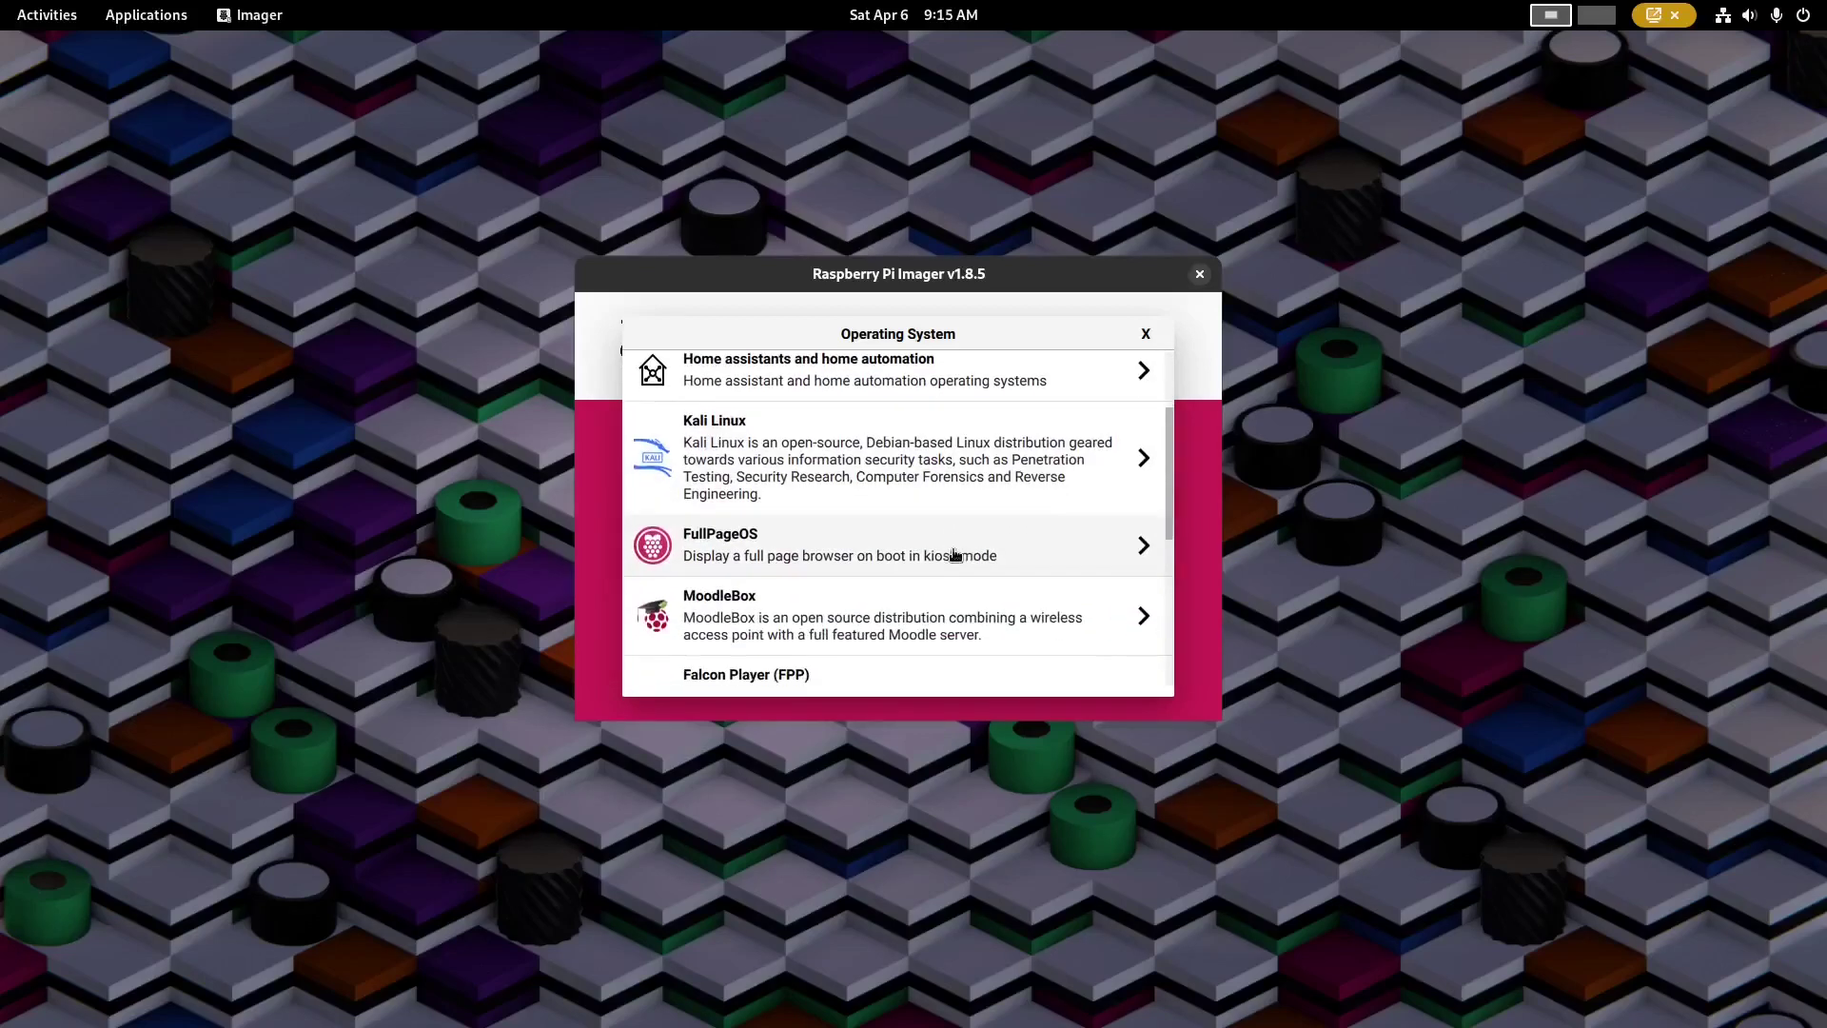
{"action": "scroll", "coordinate": [955, 555], "scroll_direction": "down", "scroll_amount": 4}
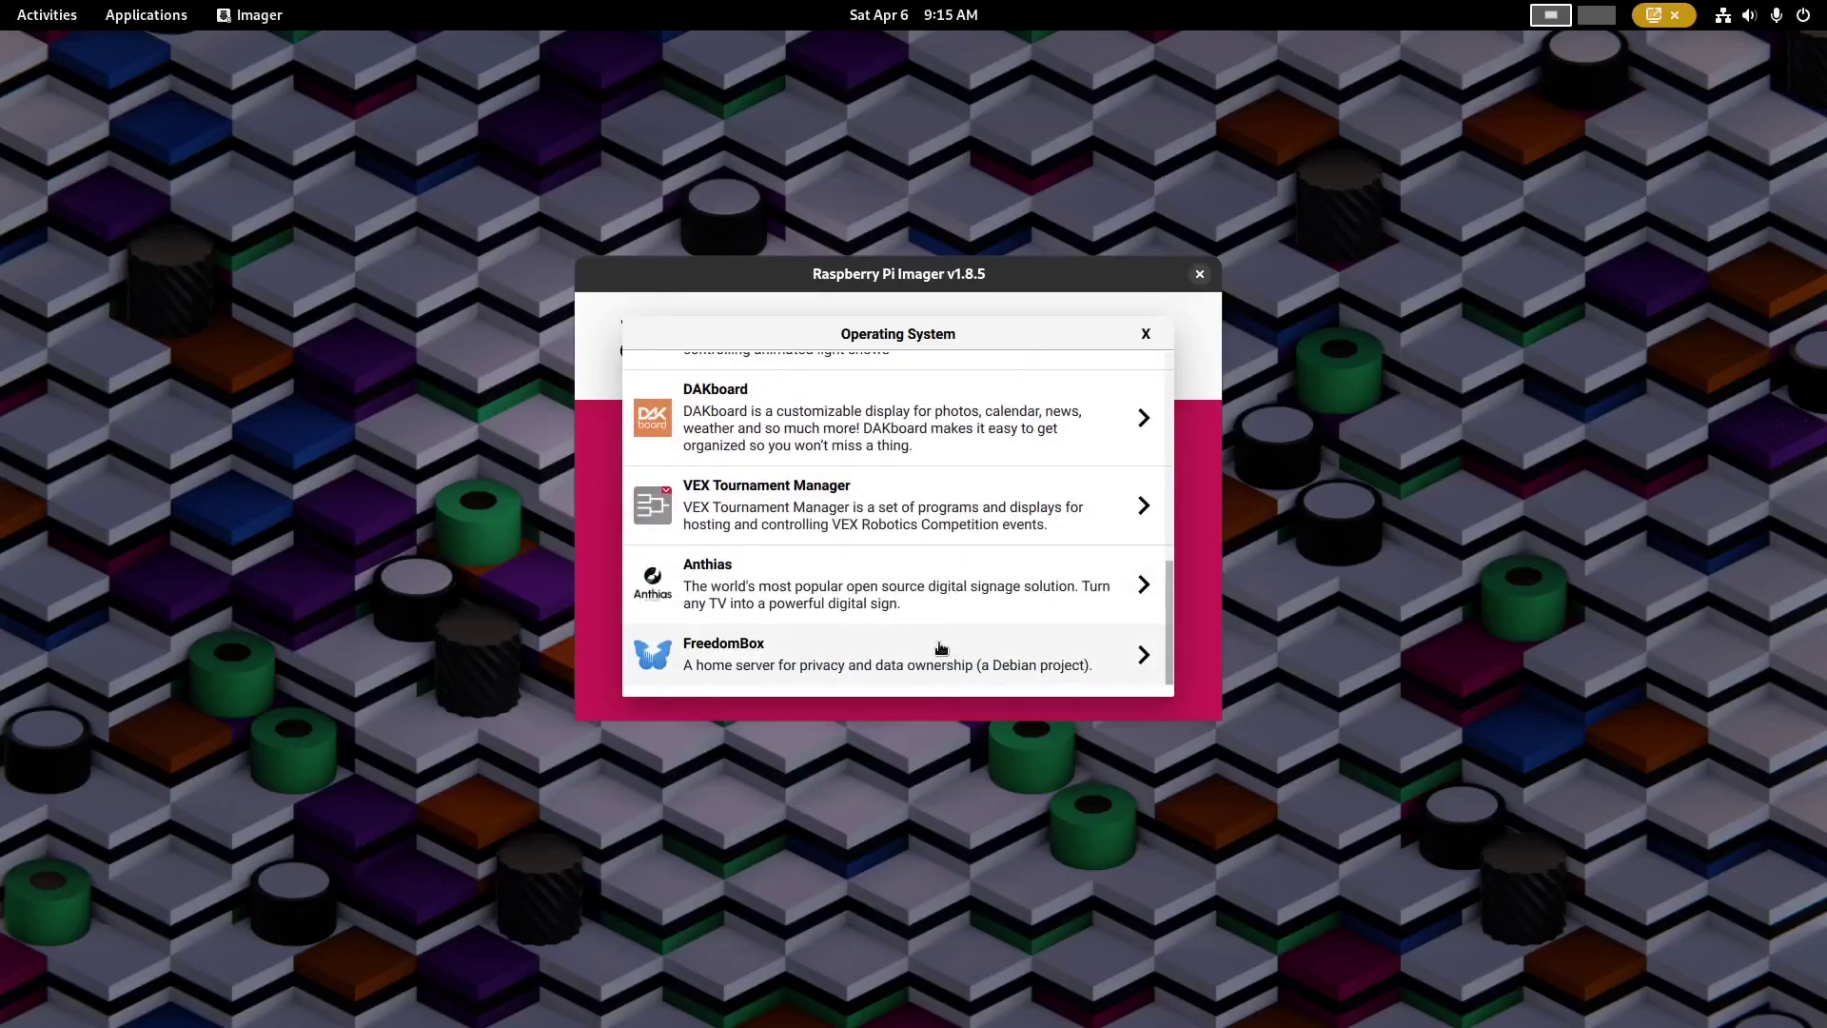
{"action": "left_click", "coordinate": [941, 648]}
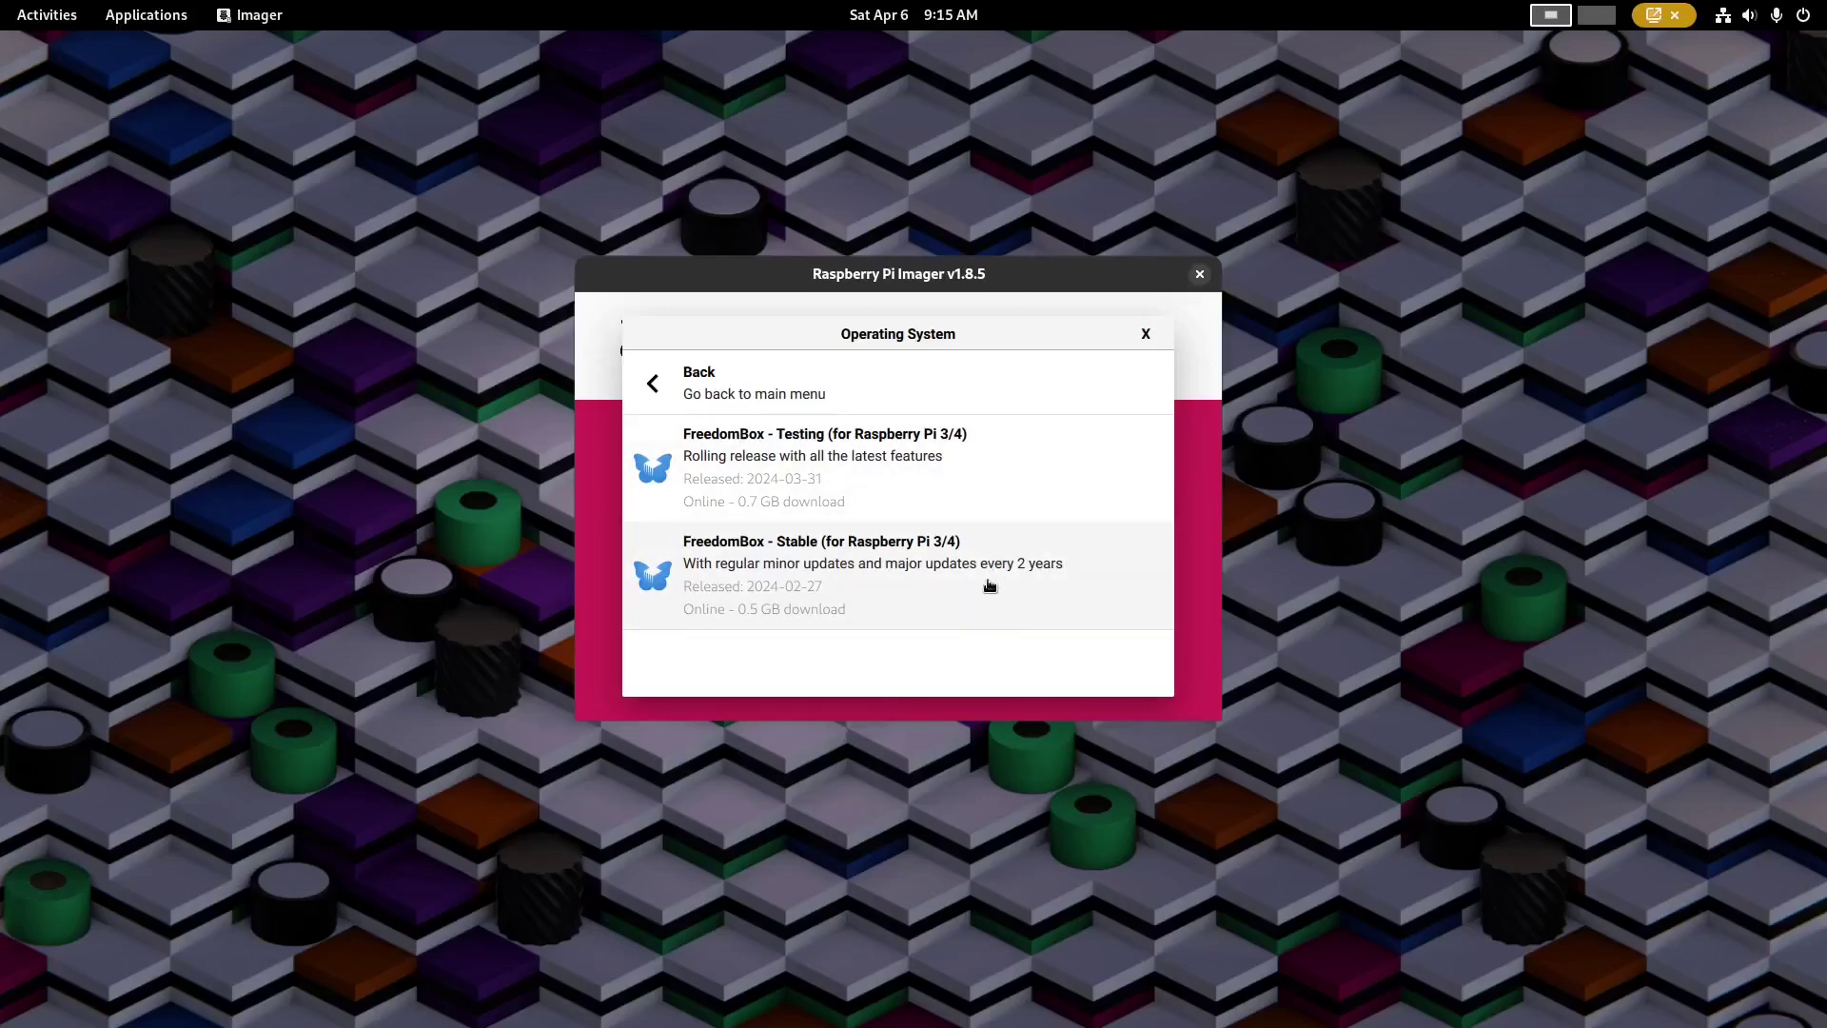
{"action": "left_click", "coordinate": [1020, 487]}
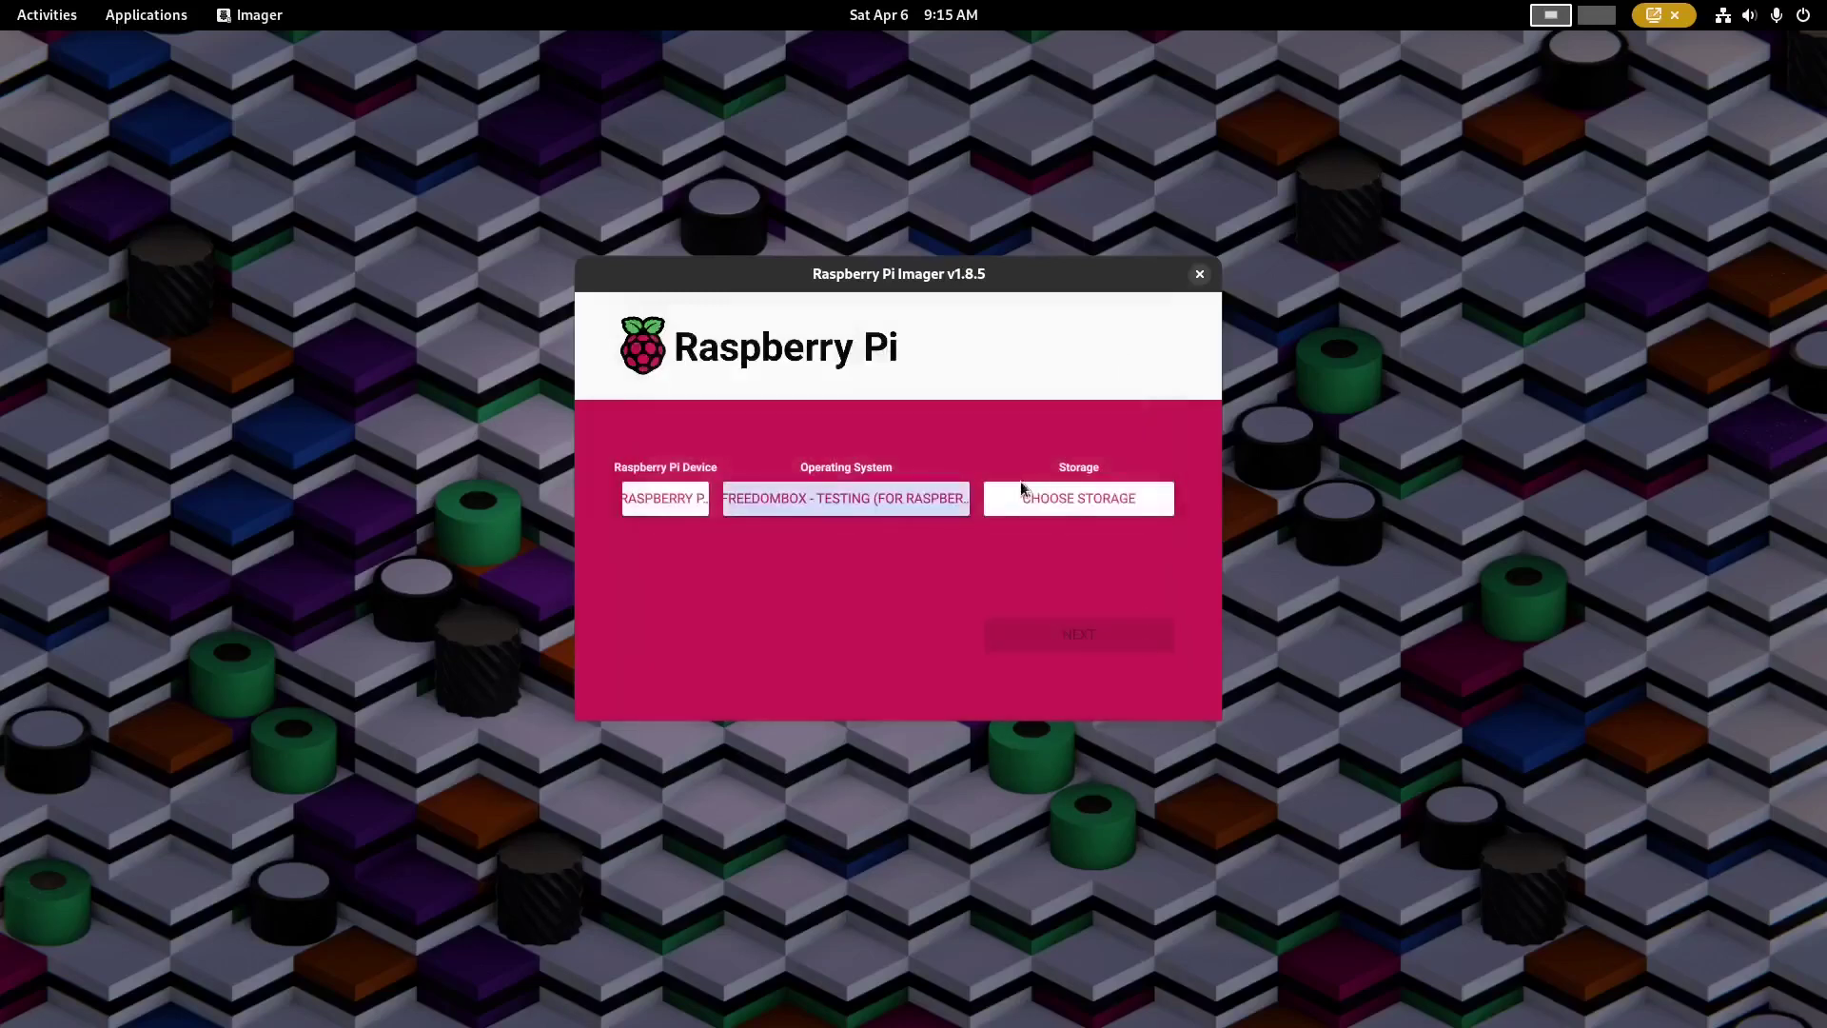
Write the image to the 256.4 GB Mass Storage Device, confirm erasing, and dismiss the success message
{"action": "left_click", "coordinate": [1082, 506]}
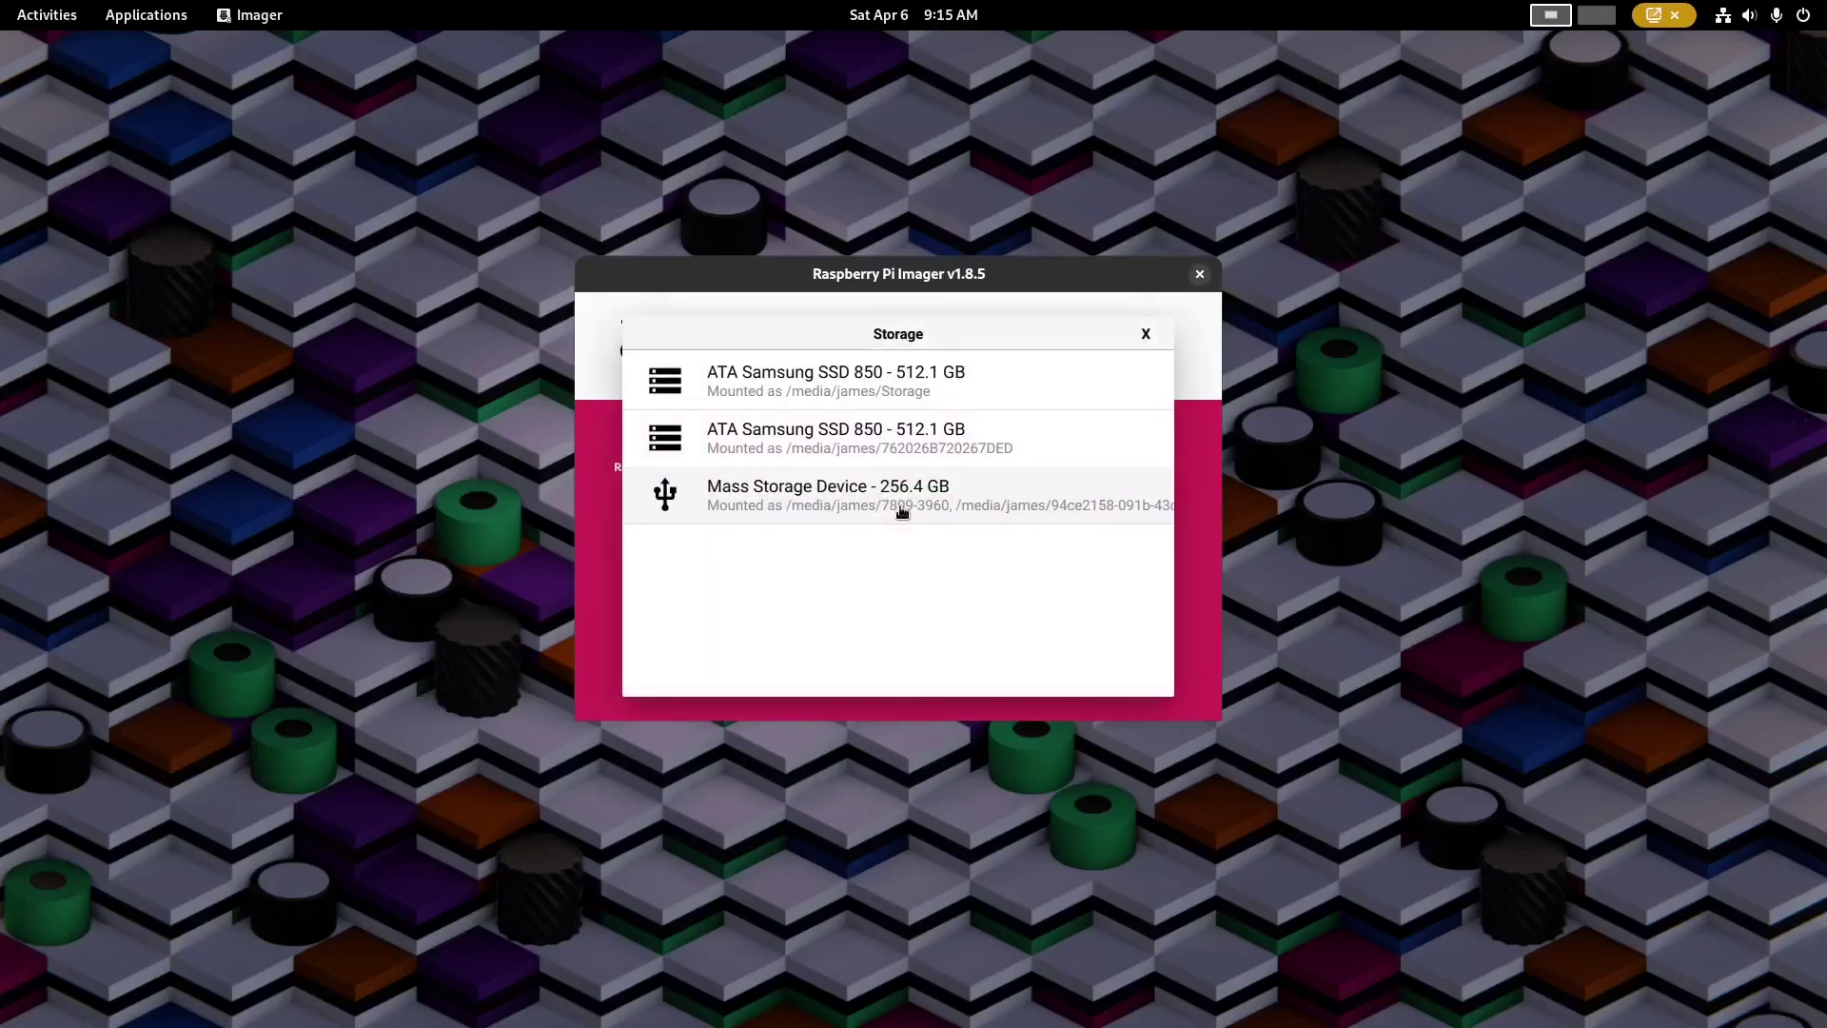
{"action": "left_click", "coordinate": [901, 500]}
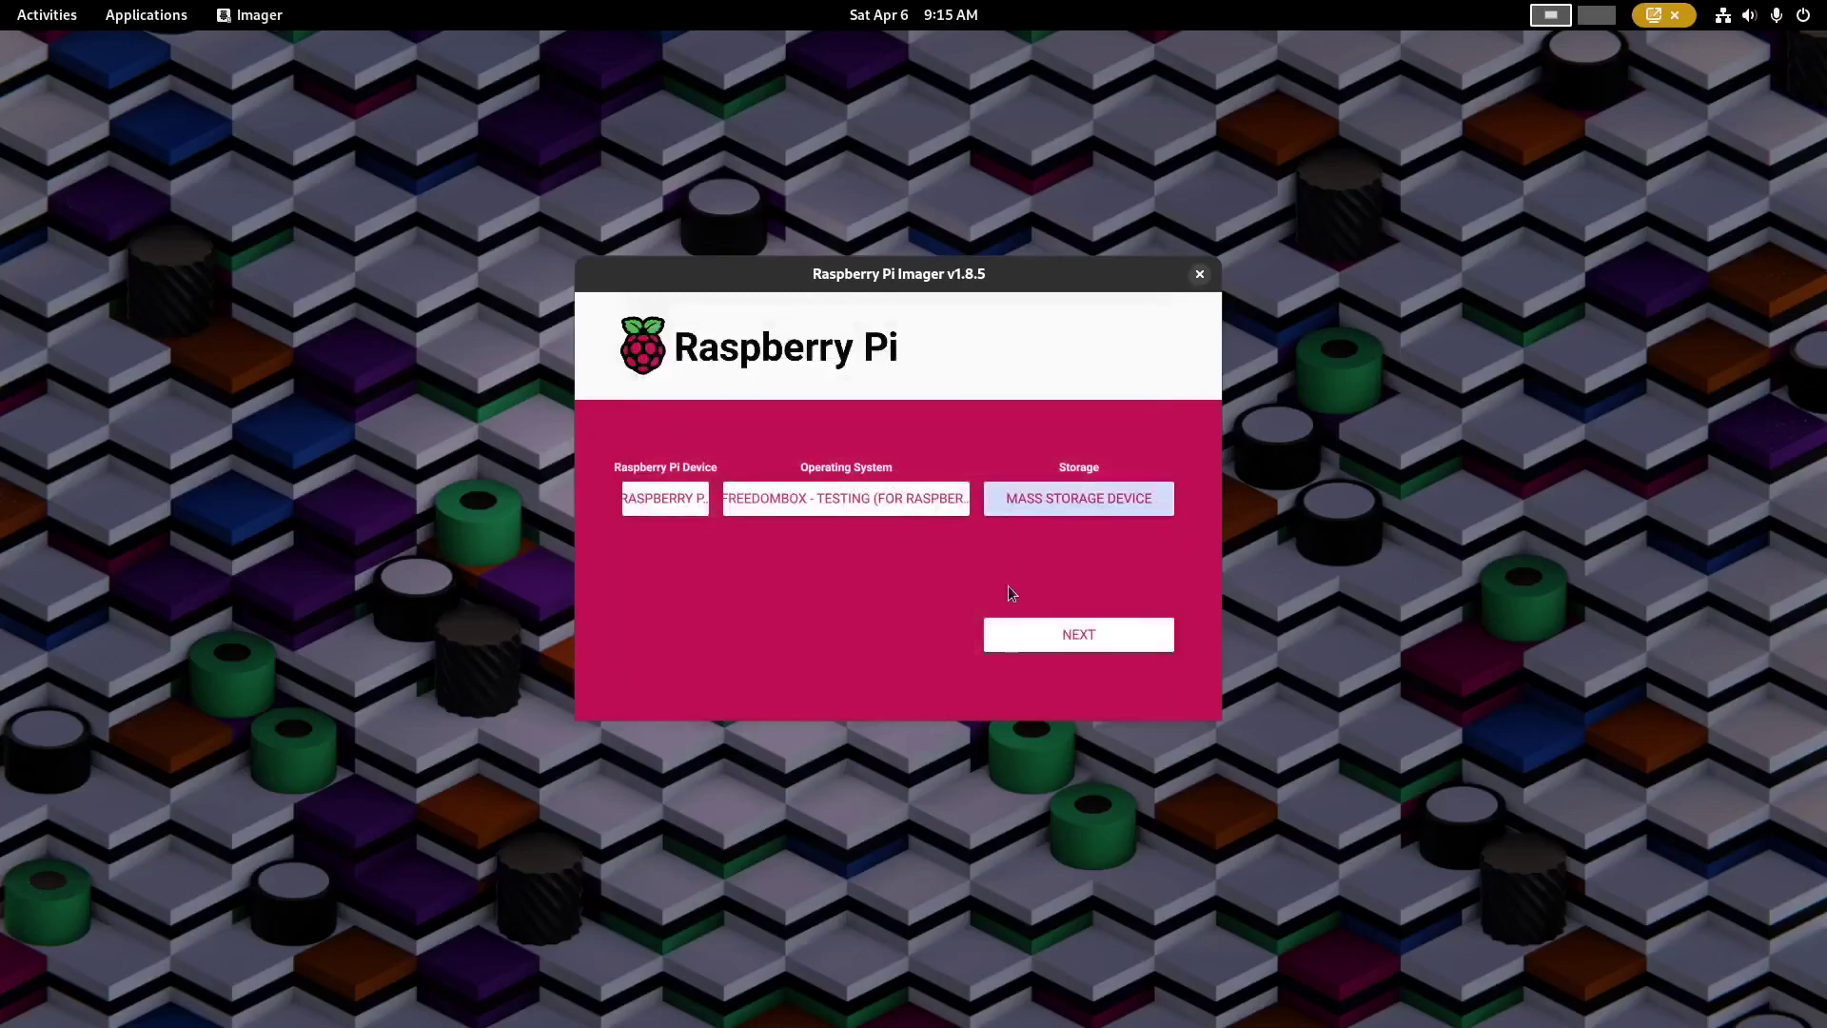
{"action": "left_click", "coordinate": [1037, 636]}
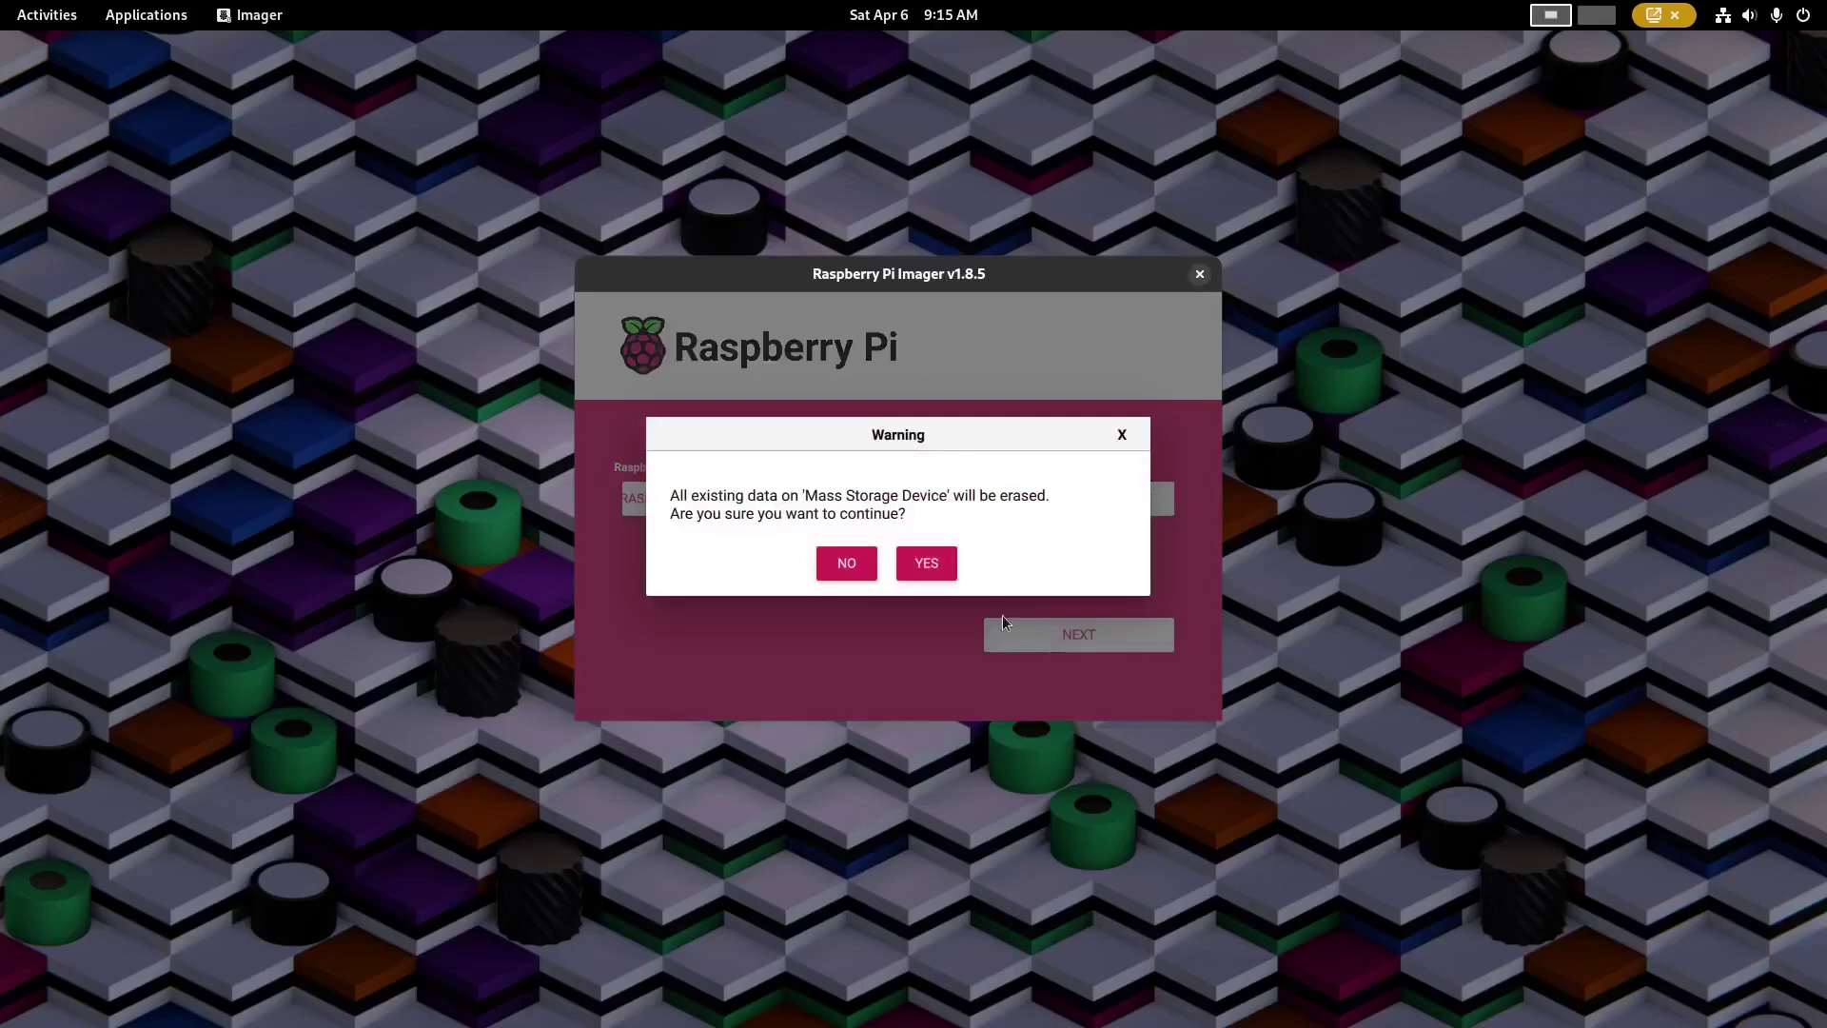
{"action": "left_click", "coordinate": [928, 565]}
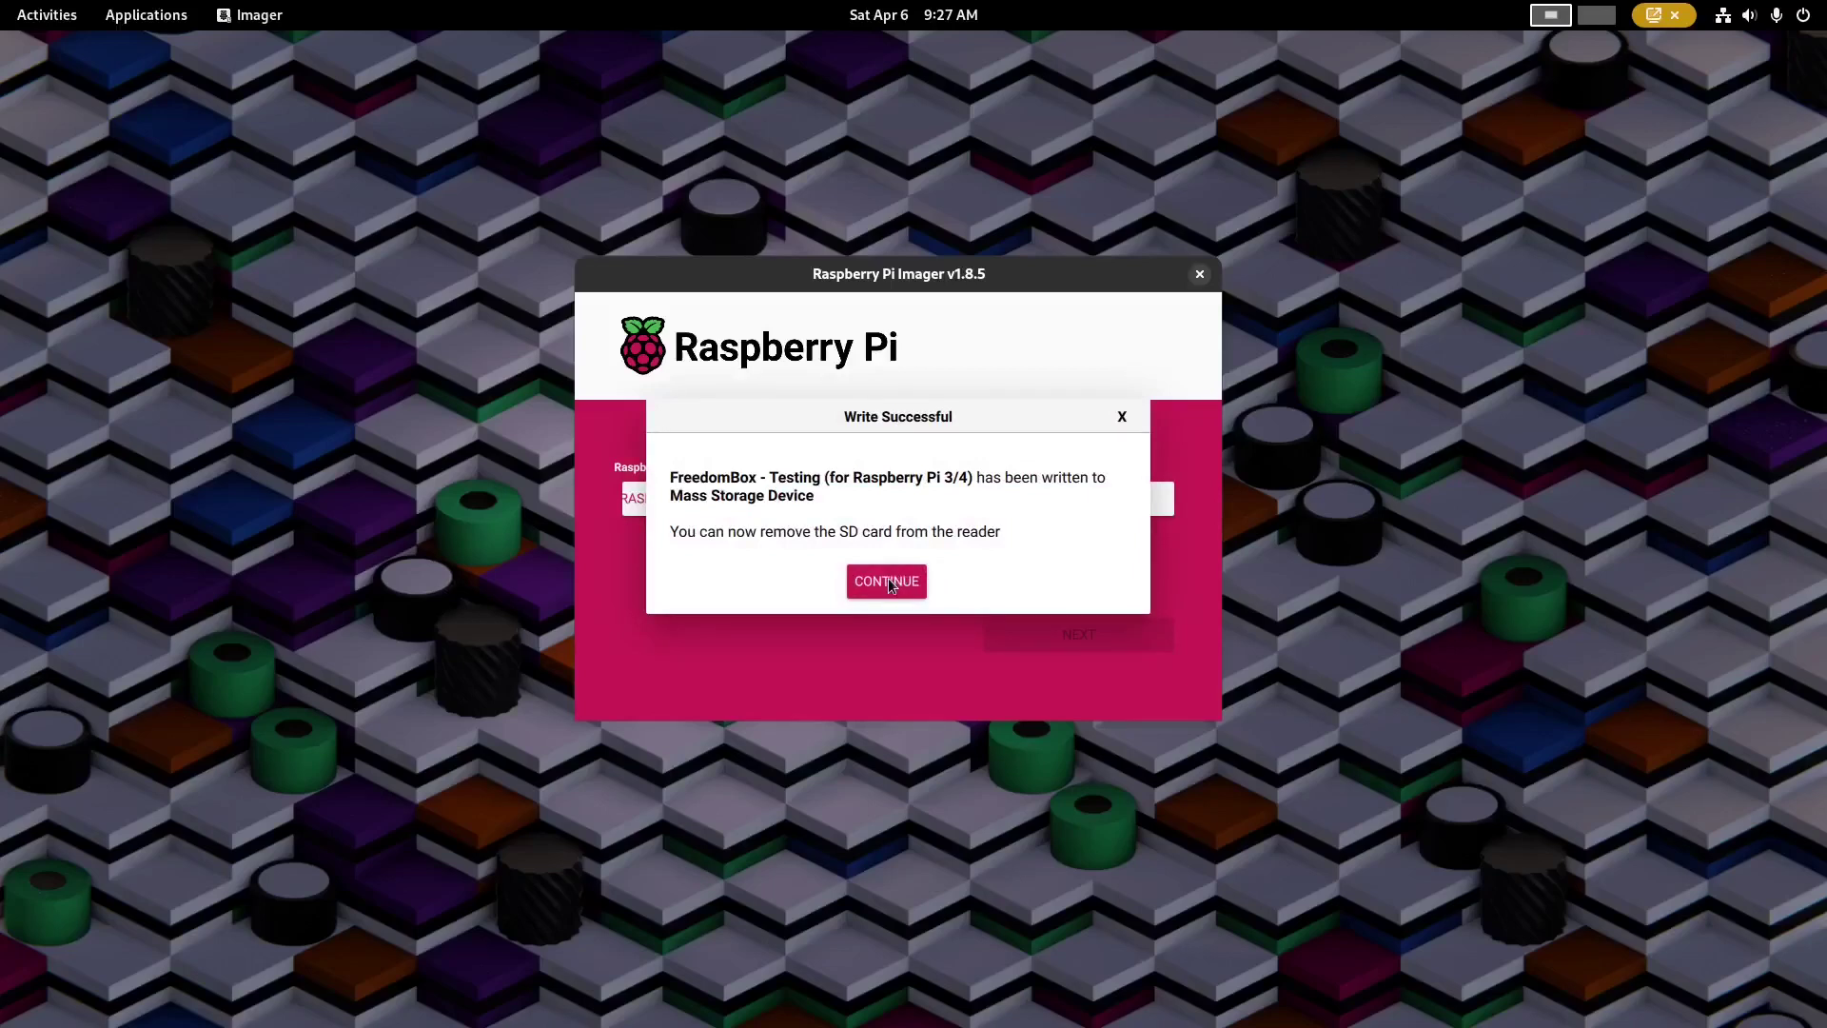
{"action": "left_click", "coordinate": [888, 582]}
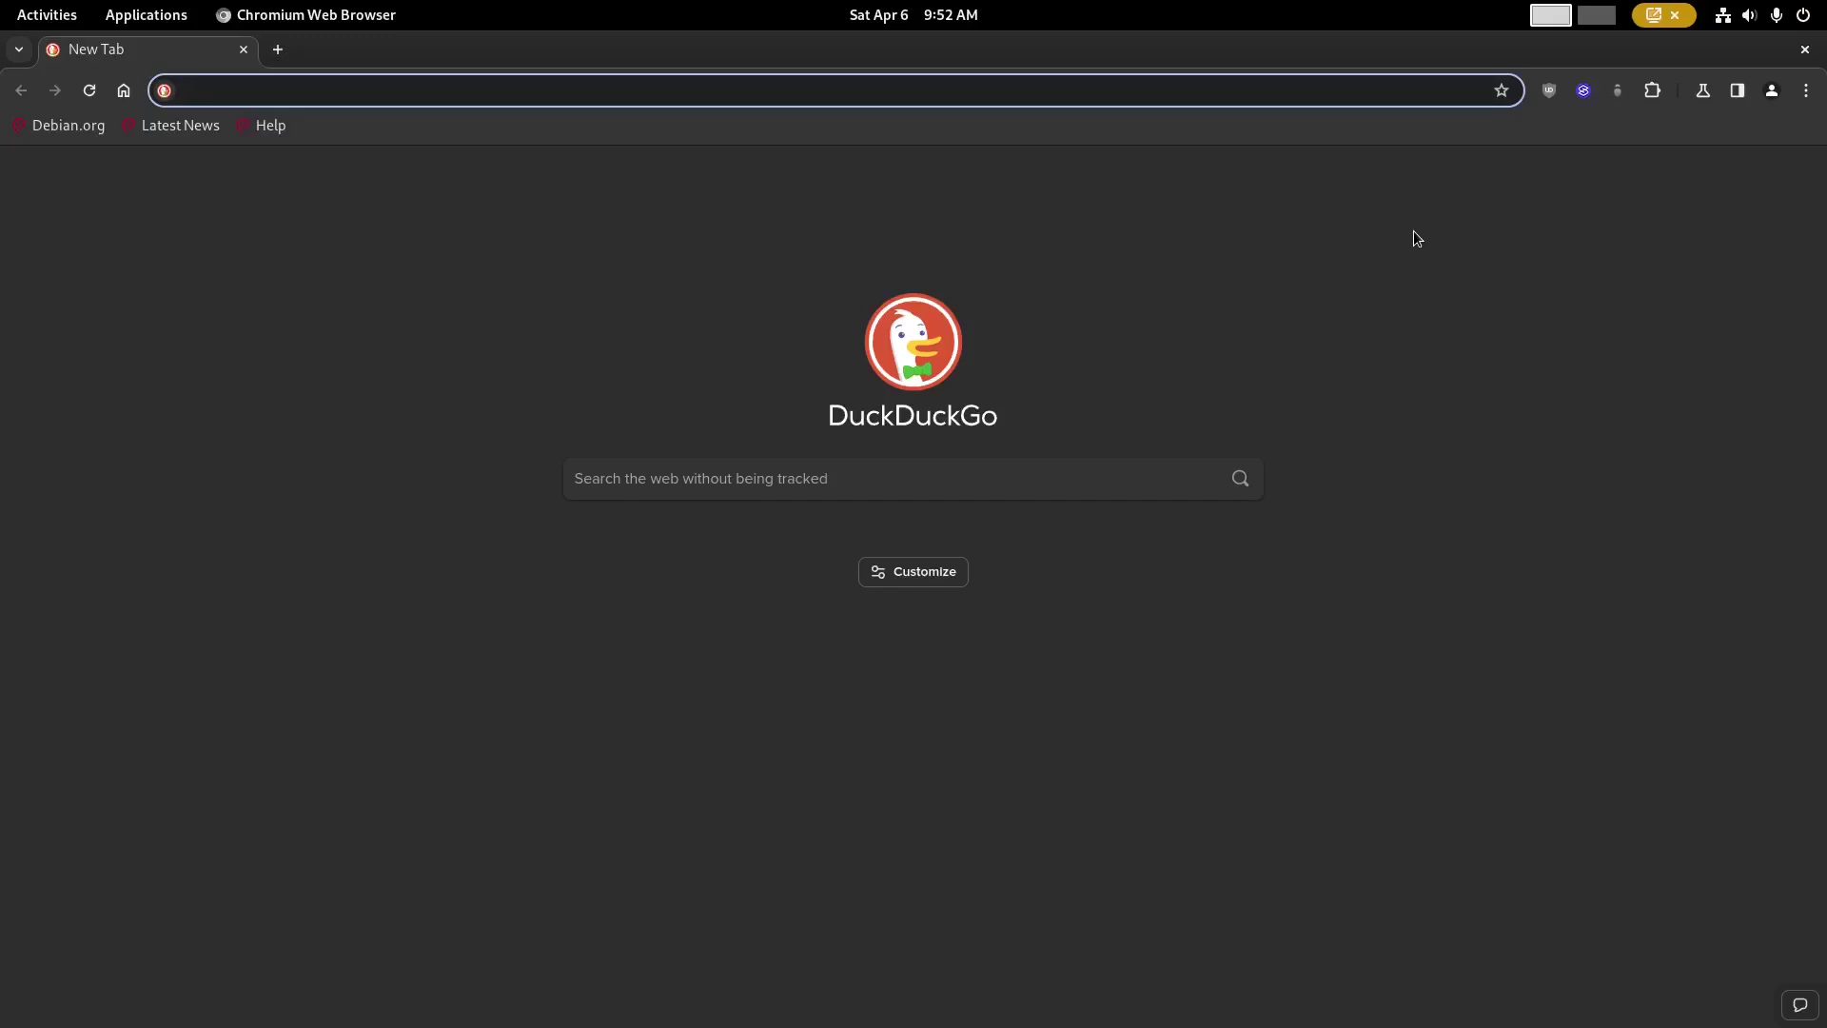
{"action": "type", "text": "https://"}
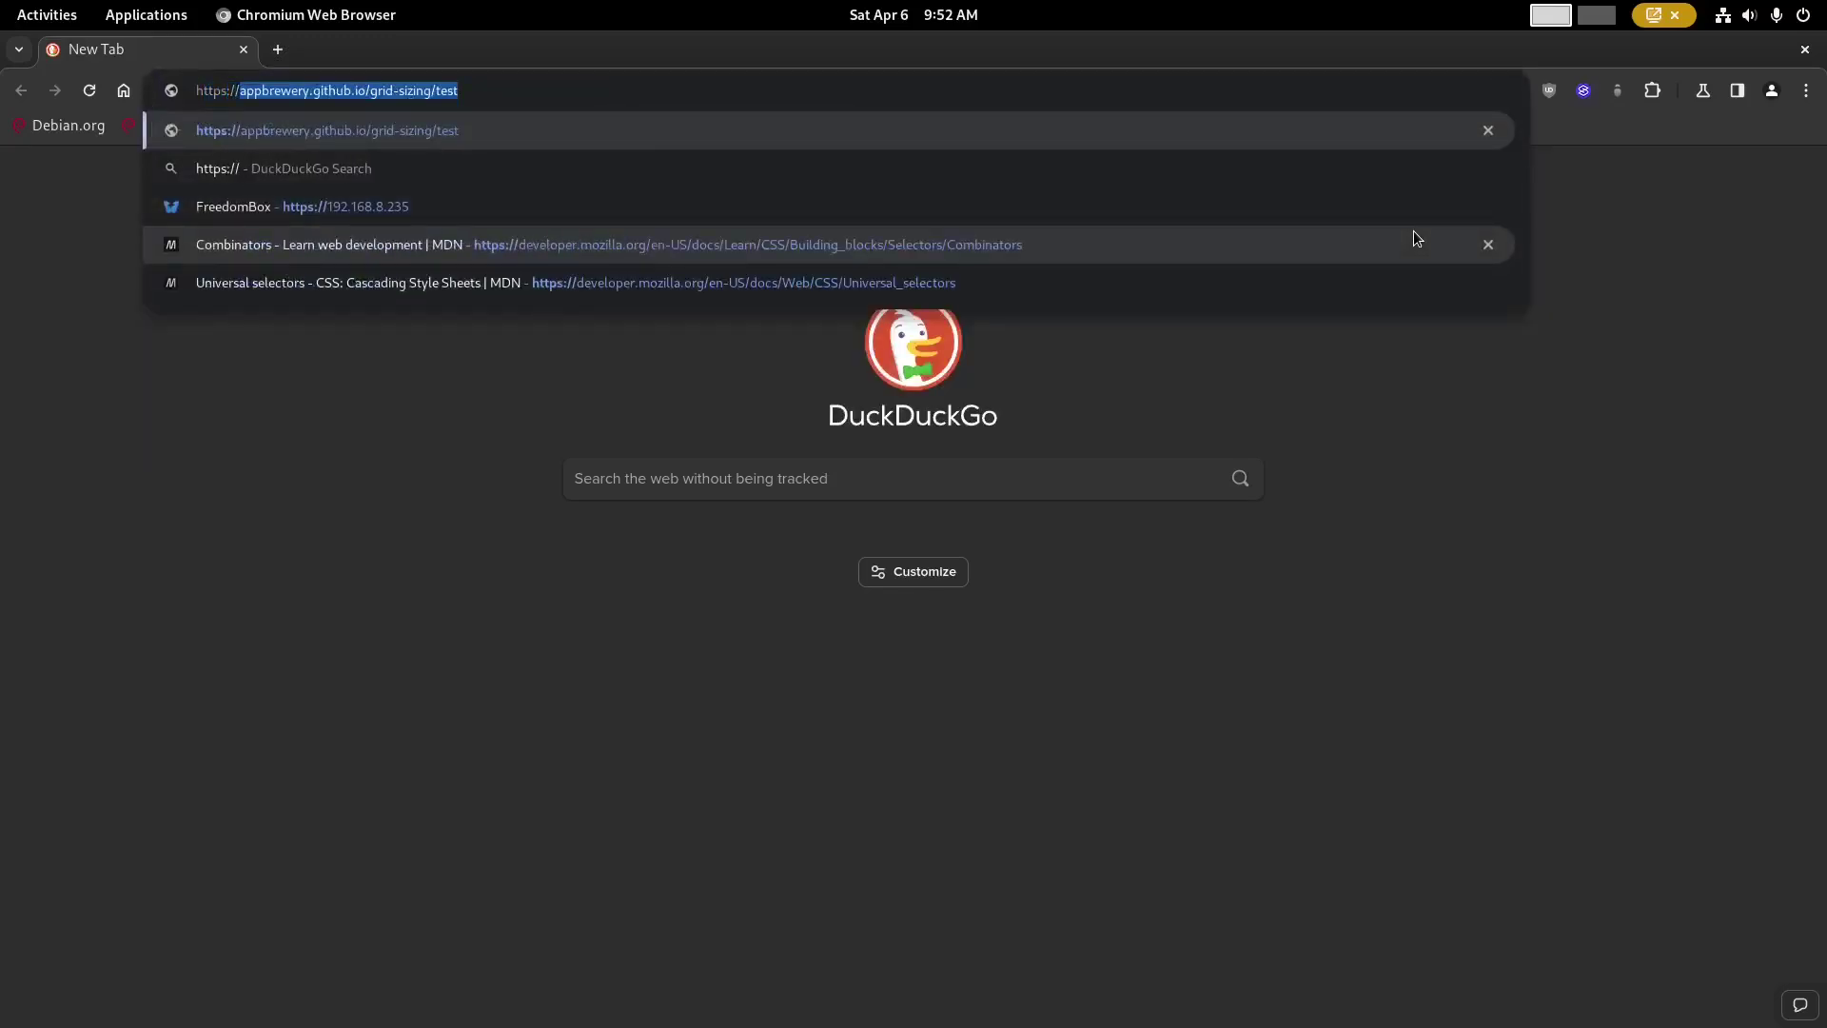
{"action": "type", "text": "192.16"}
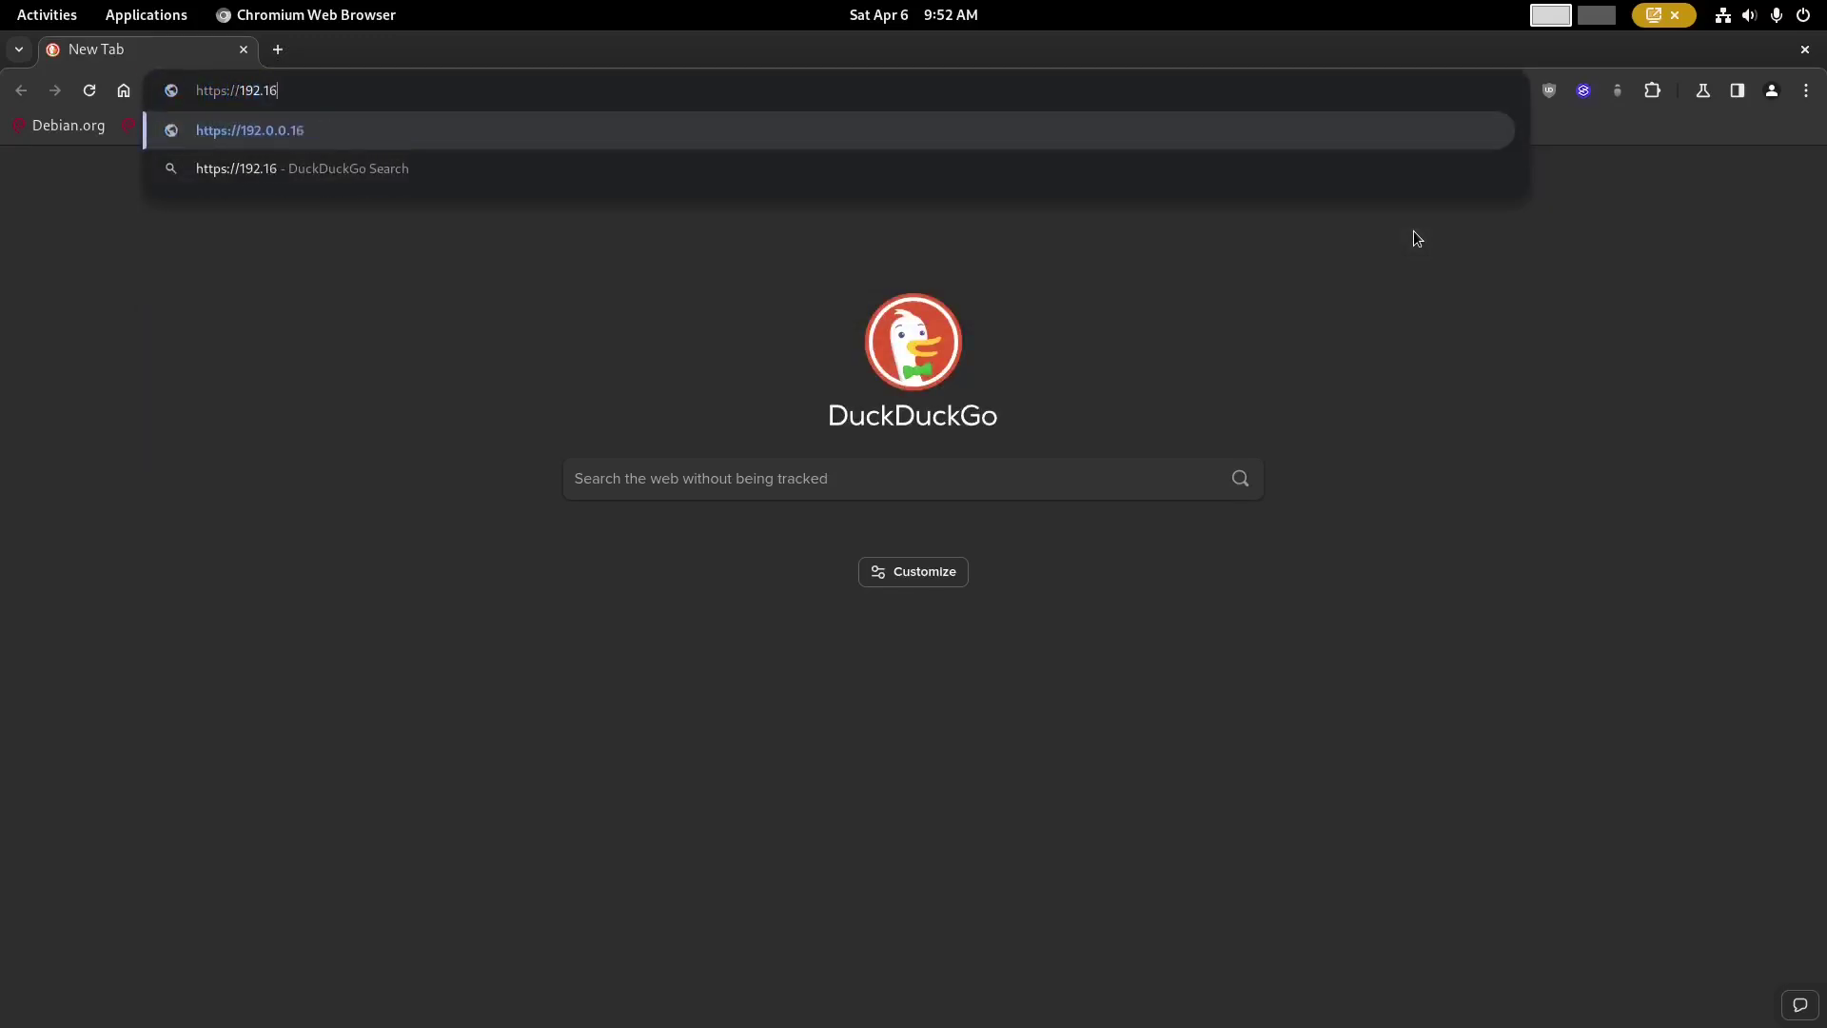
{"action": "type", "text": "8.8.235"}
{"action": "key", "text": "Return"}
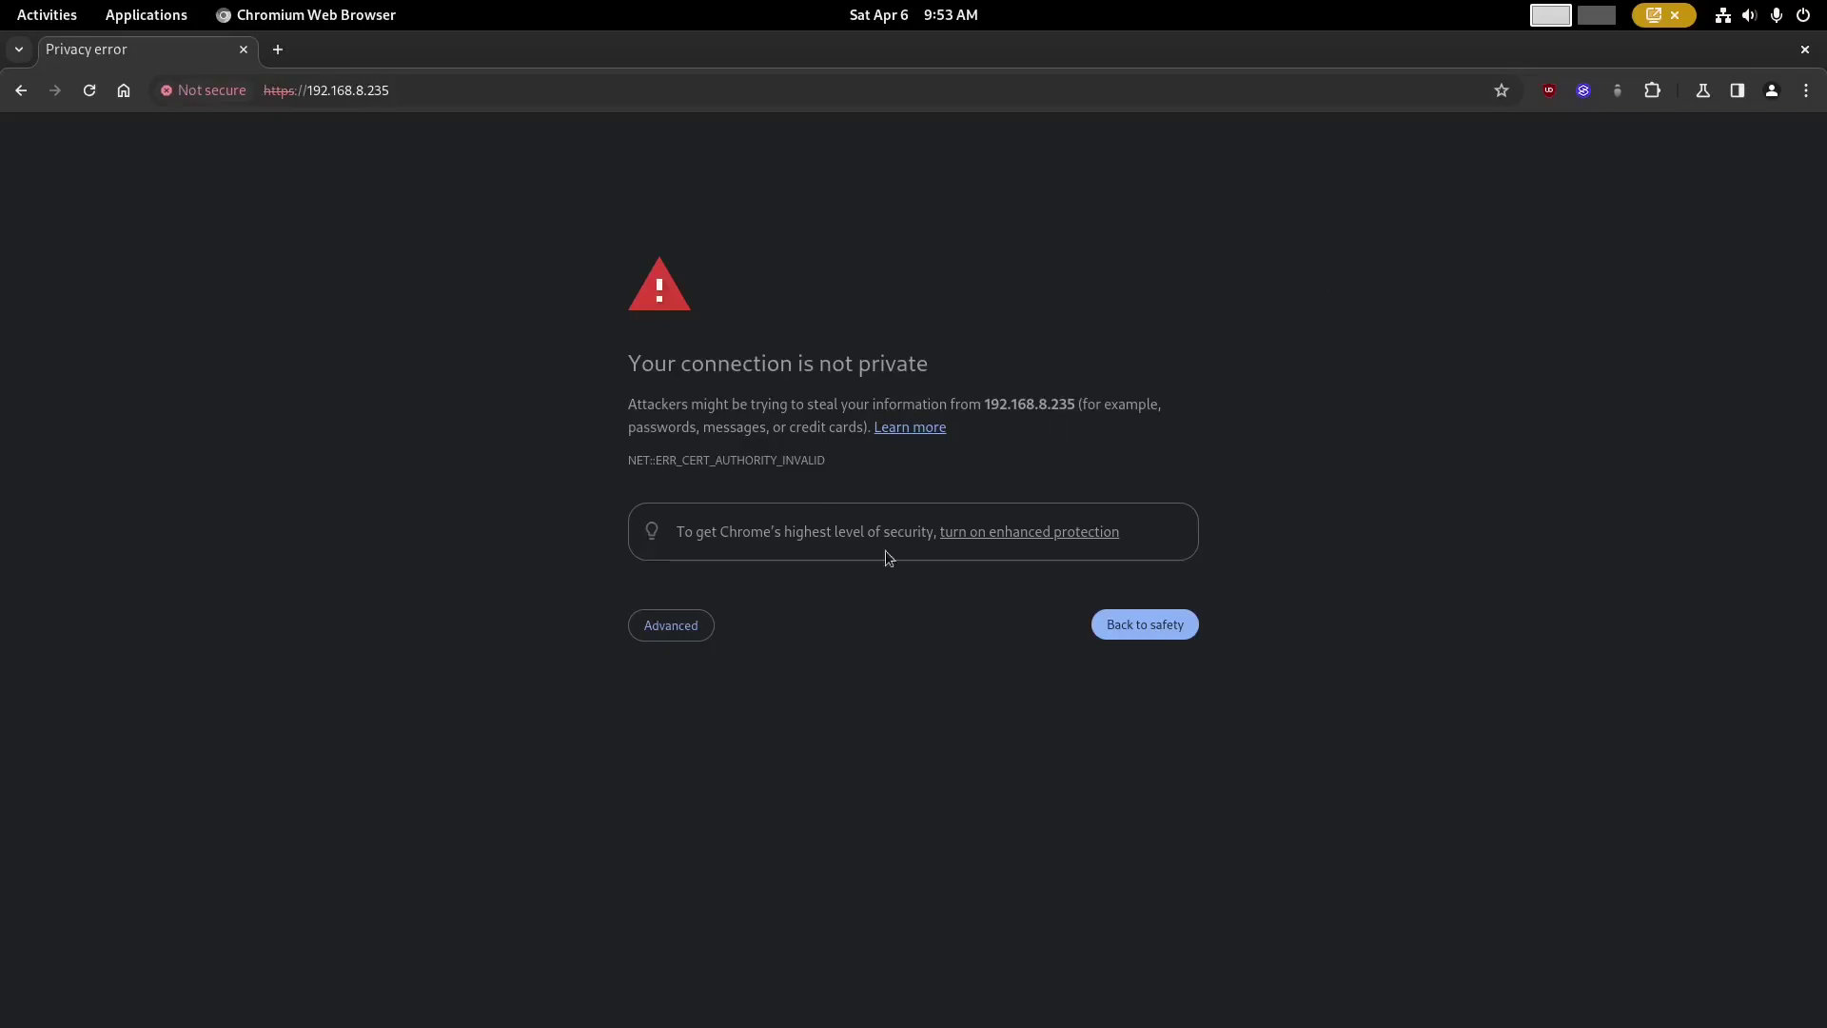
{"action": "left_click", "coordinate": [675, 638]}
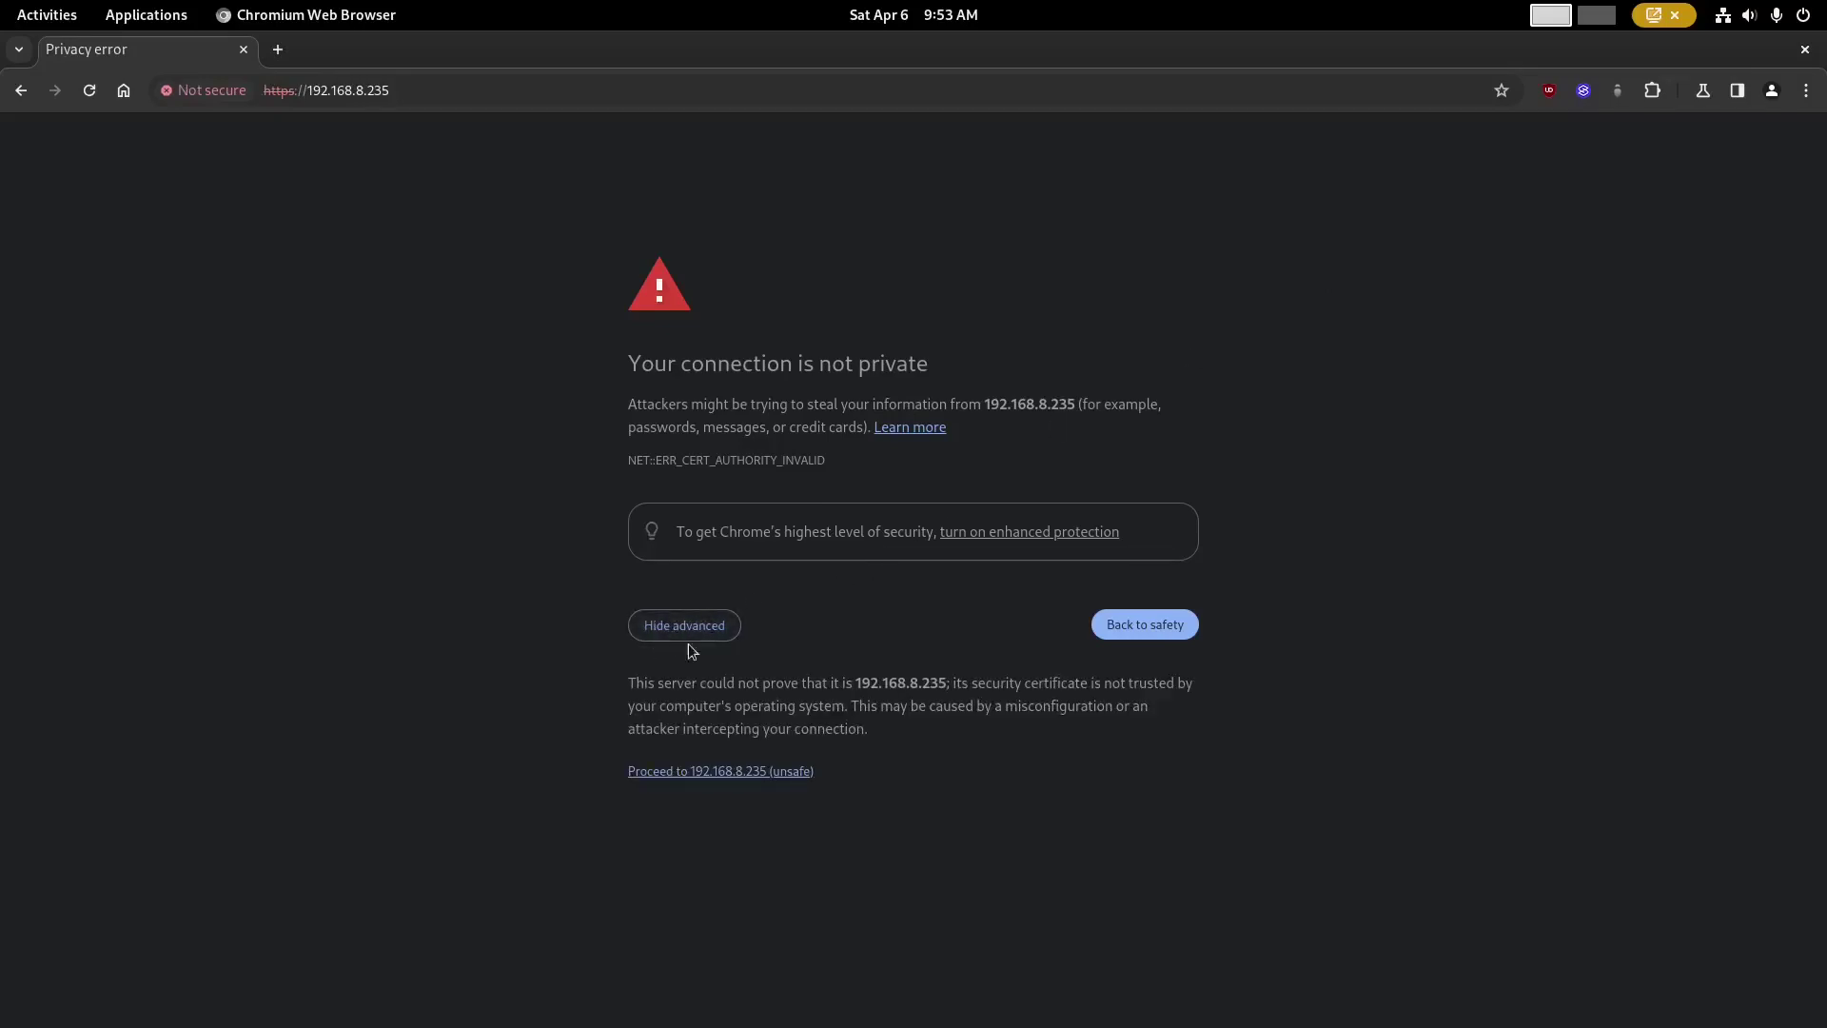
Proceed to 192.168.8.235 (unsafe) and wait for the FreedomBox welcome page
{"action": "left_click", "coordinate": [719, 773]}
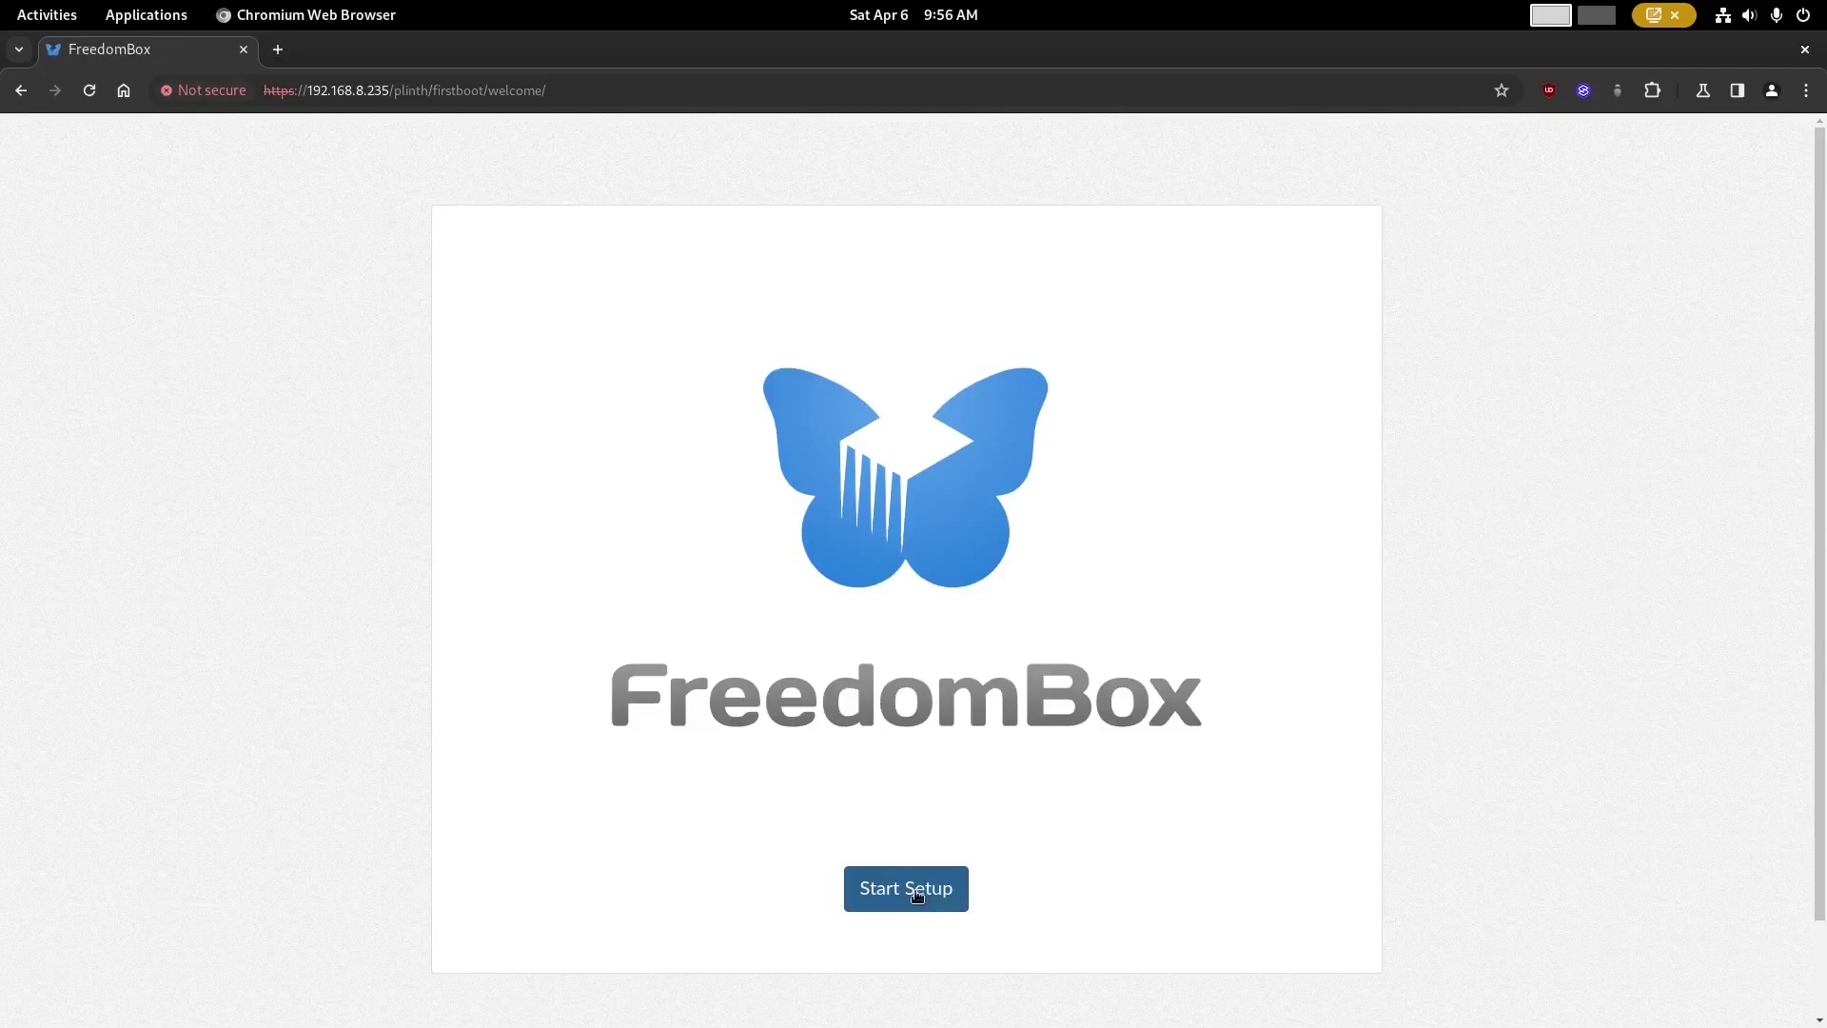
Start the first-boot setup and enter the administrator username 'fbxuse'
{"action": "left_click", "coordinate": [916, 895]}
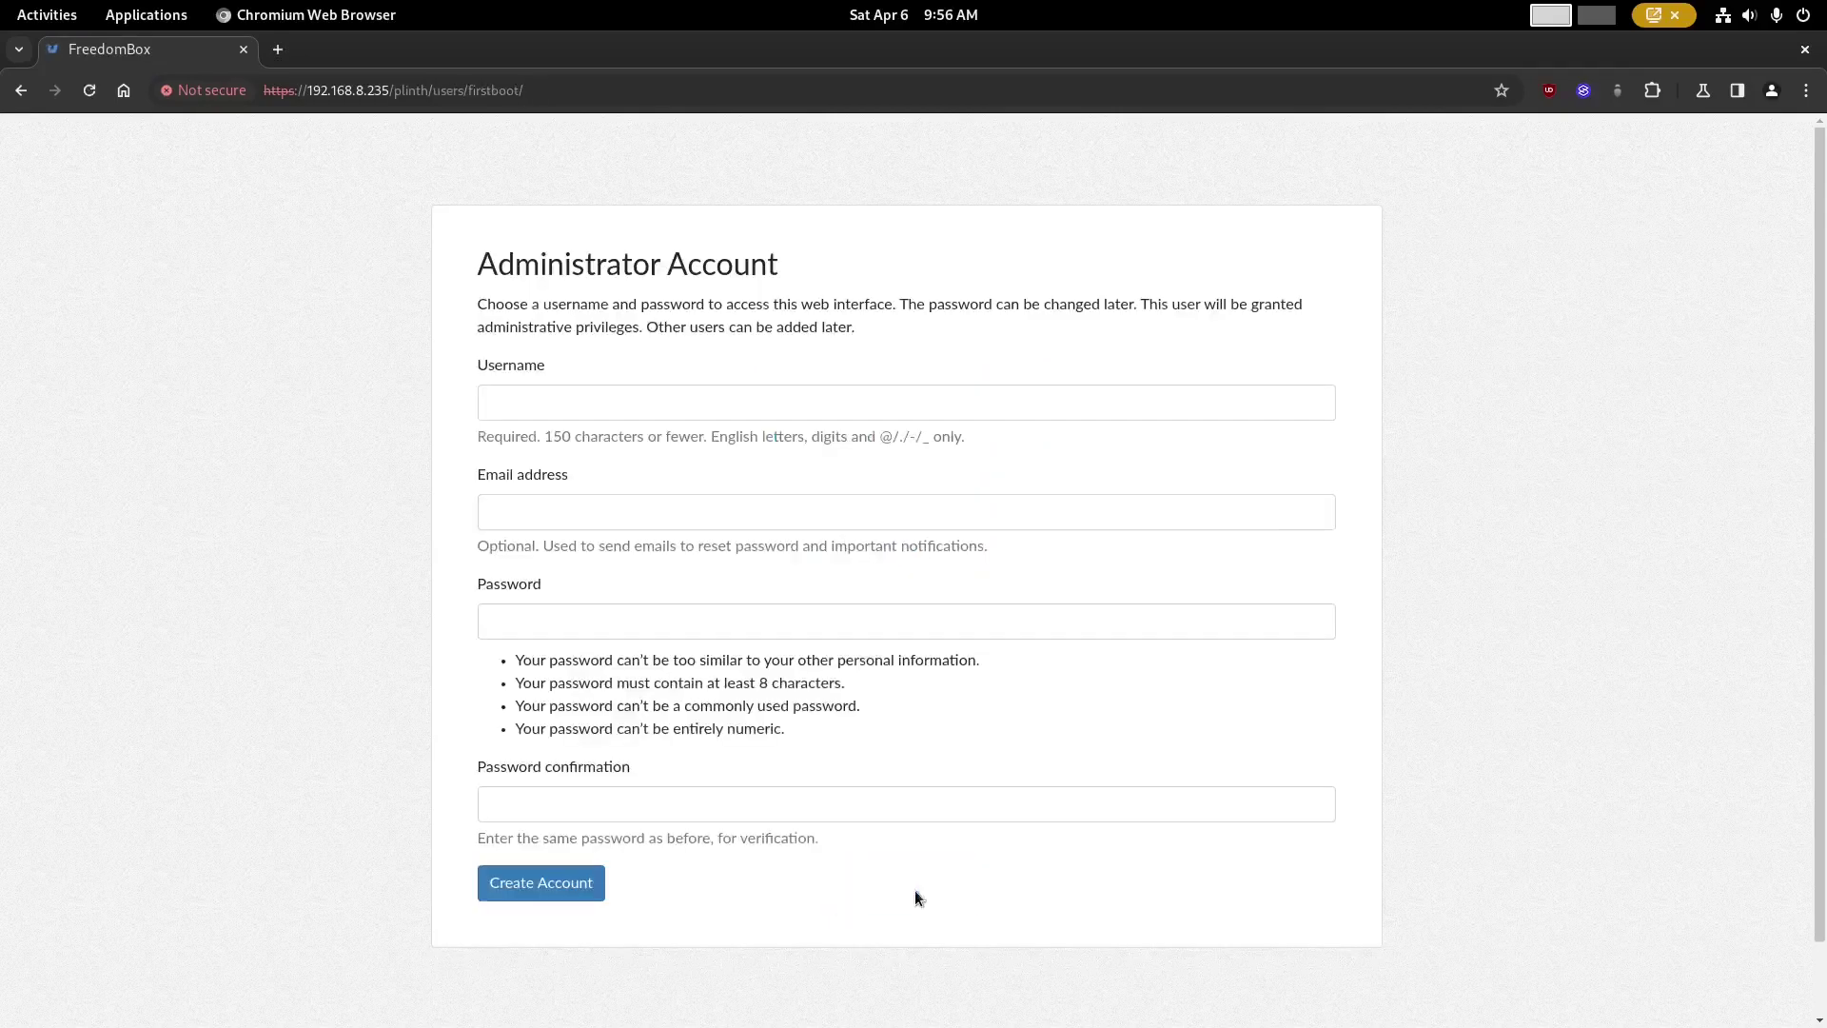
{"action": "left_click", "coordinate": [684, 401]}
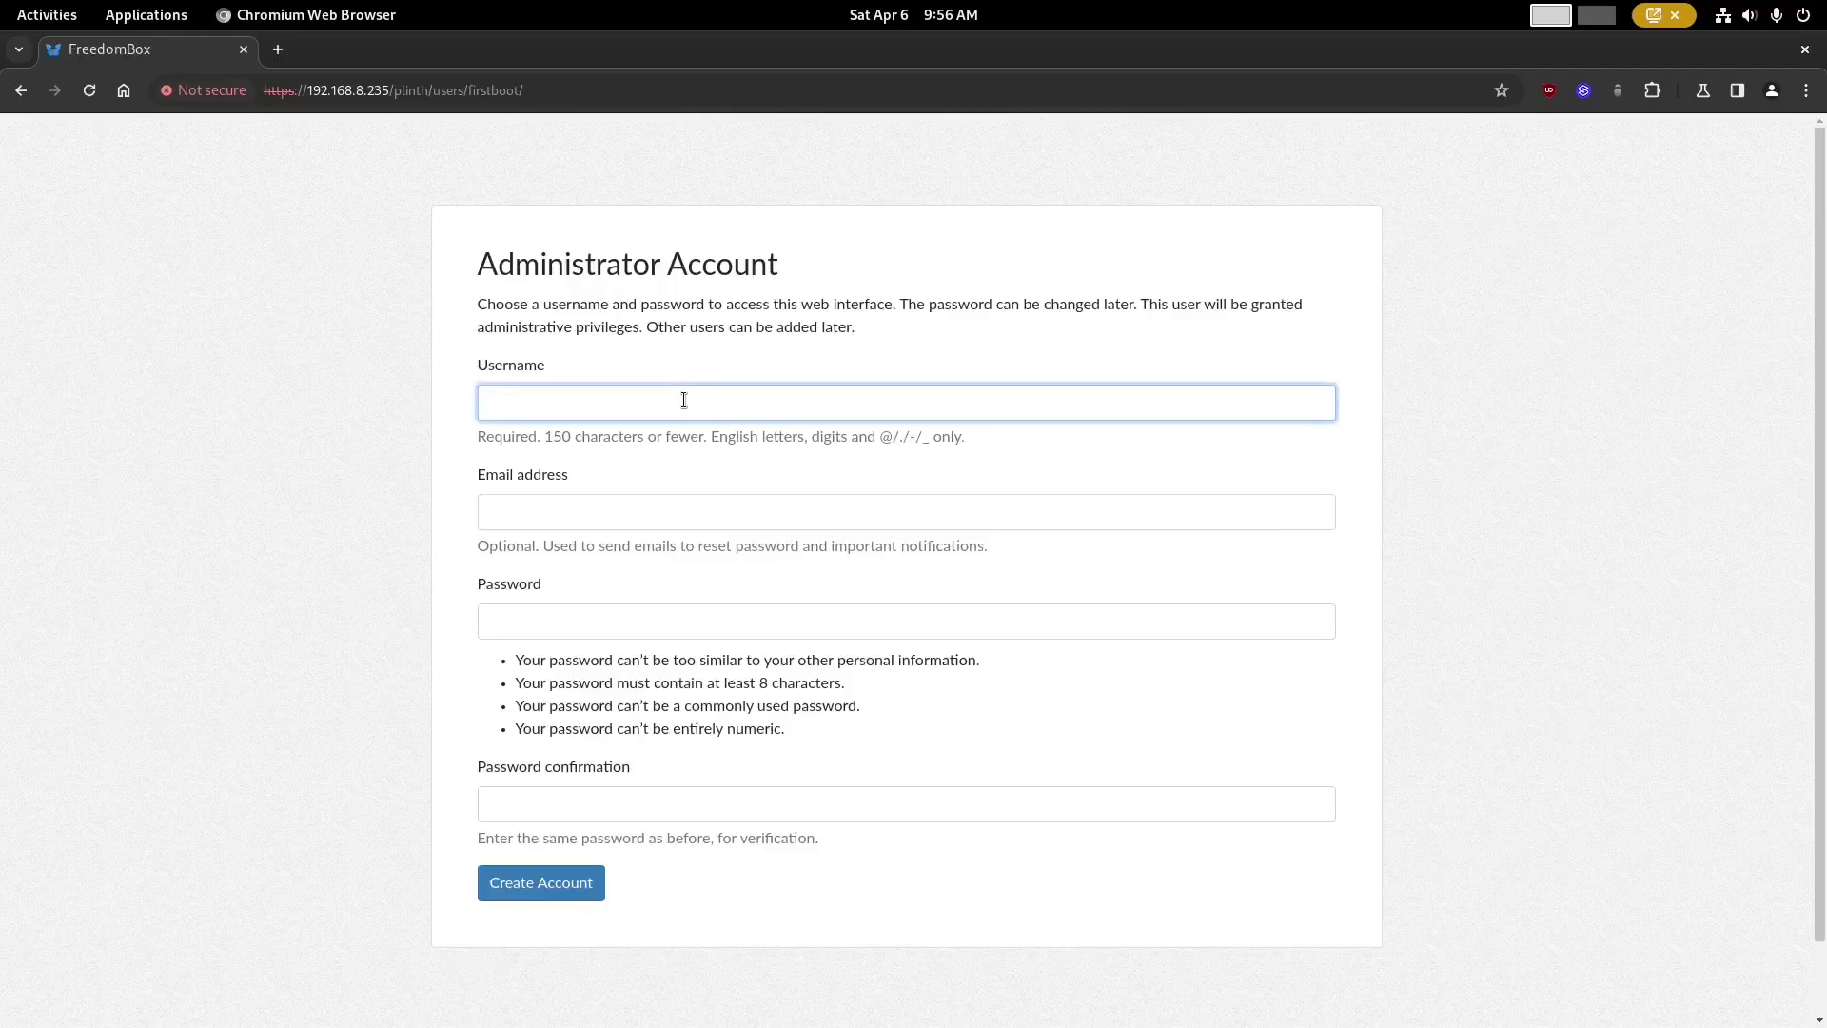
{"action": "type", "text": "fbxuser"}
Leave e-mail blank, enter and confirm the administrator password, and create the account
{"action": "key", "text": "Tab"}
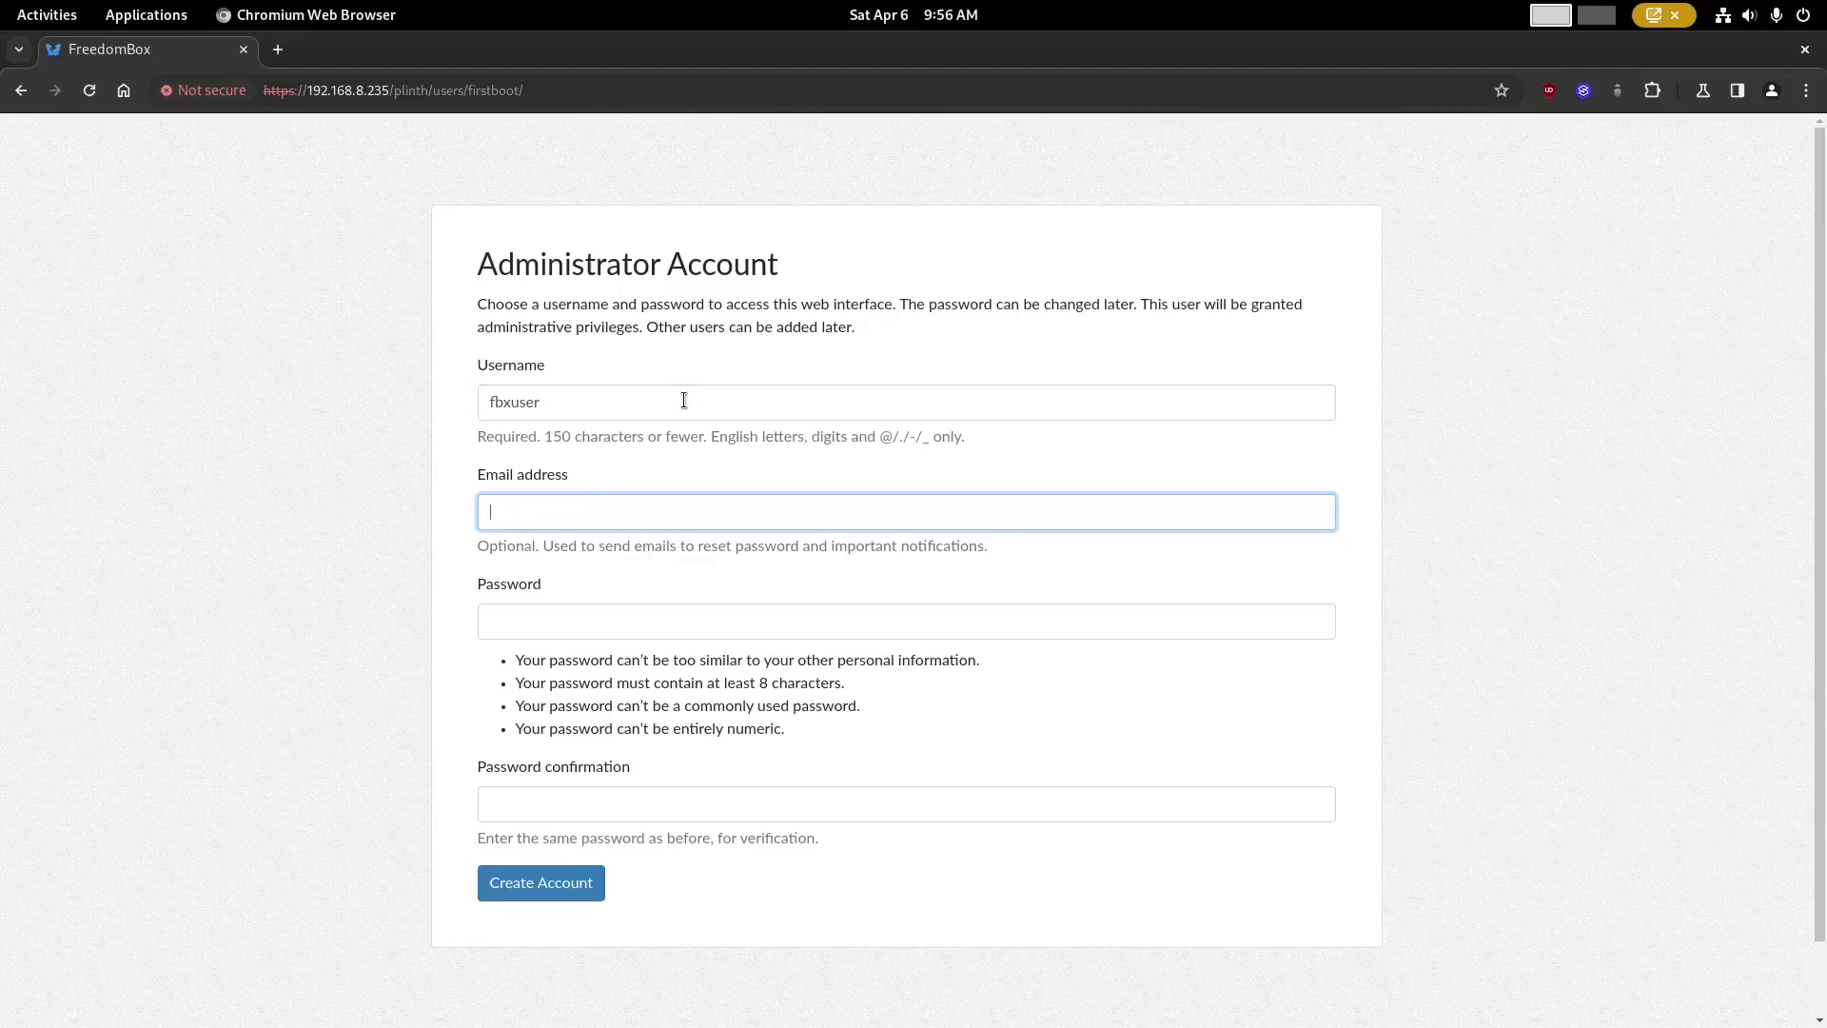
{"action": "key", "text": "Tab"}
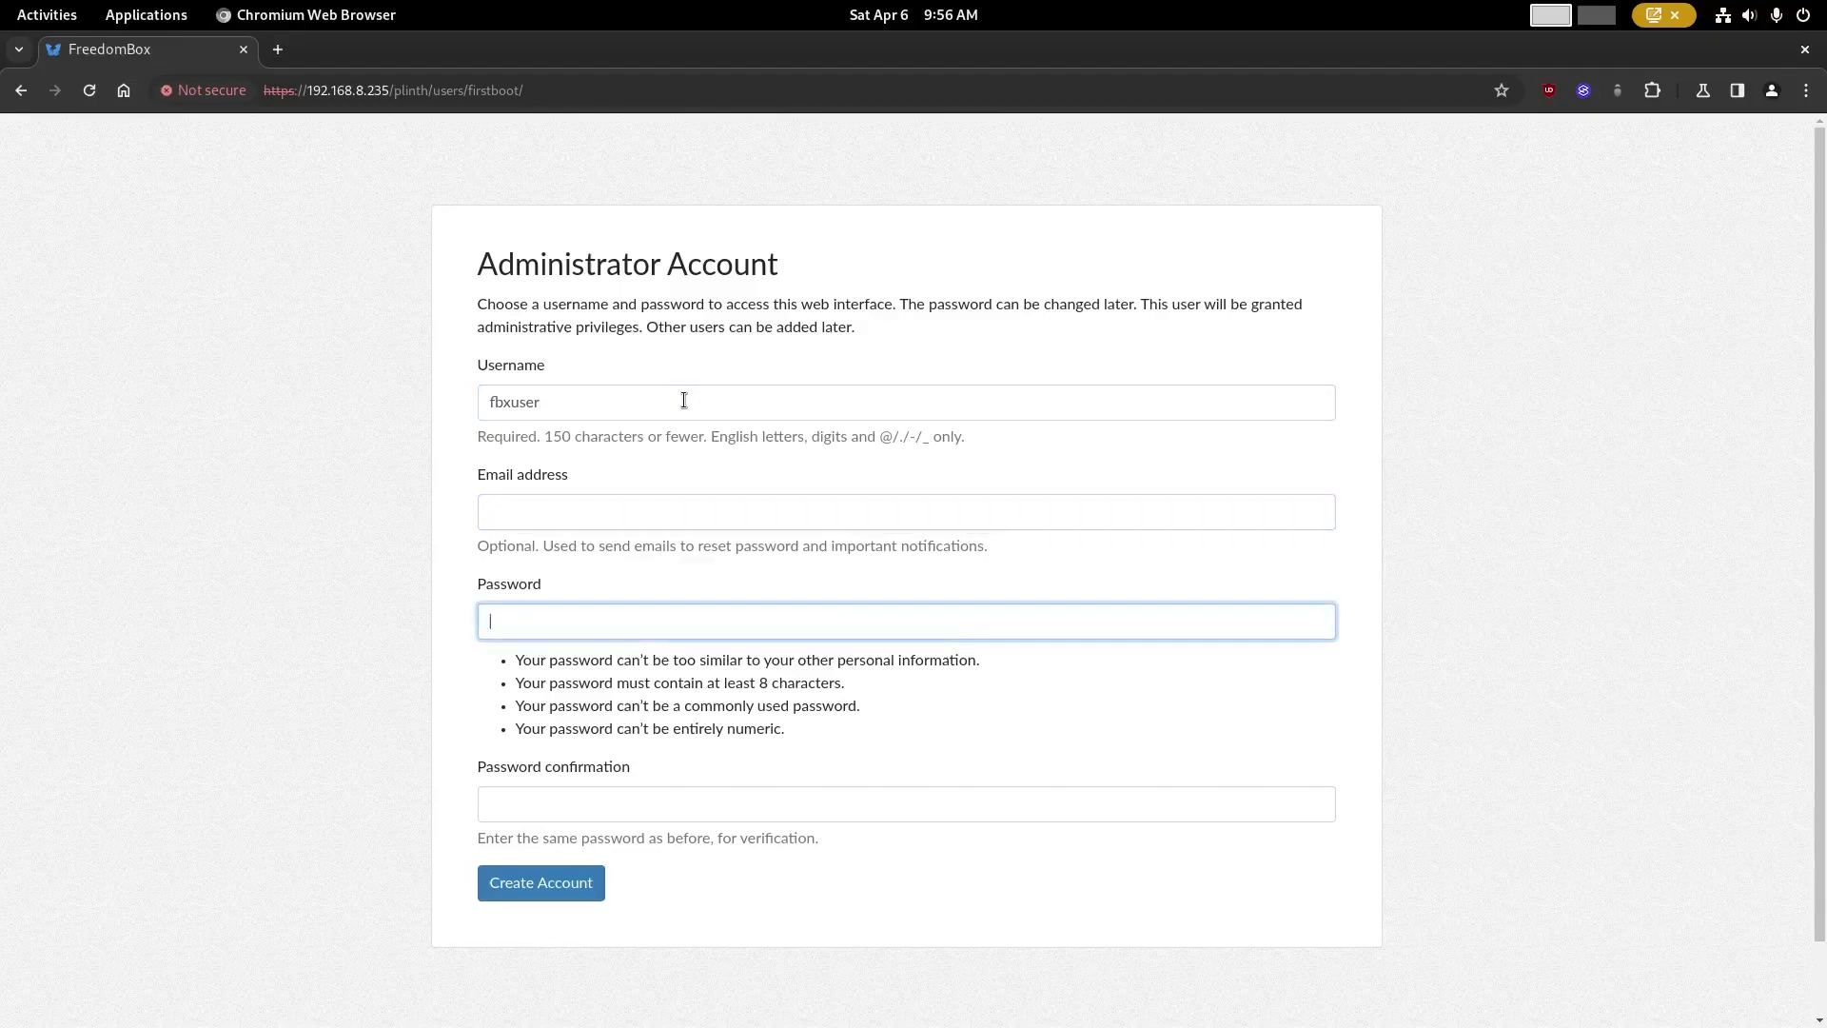
{"action": "type", "text": "•••••••••••••••"}
{"action": "key", "text": "Tab"}
{"action": "type", "text": "••••••••"}
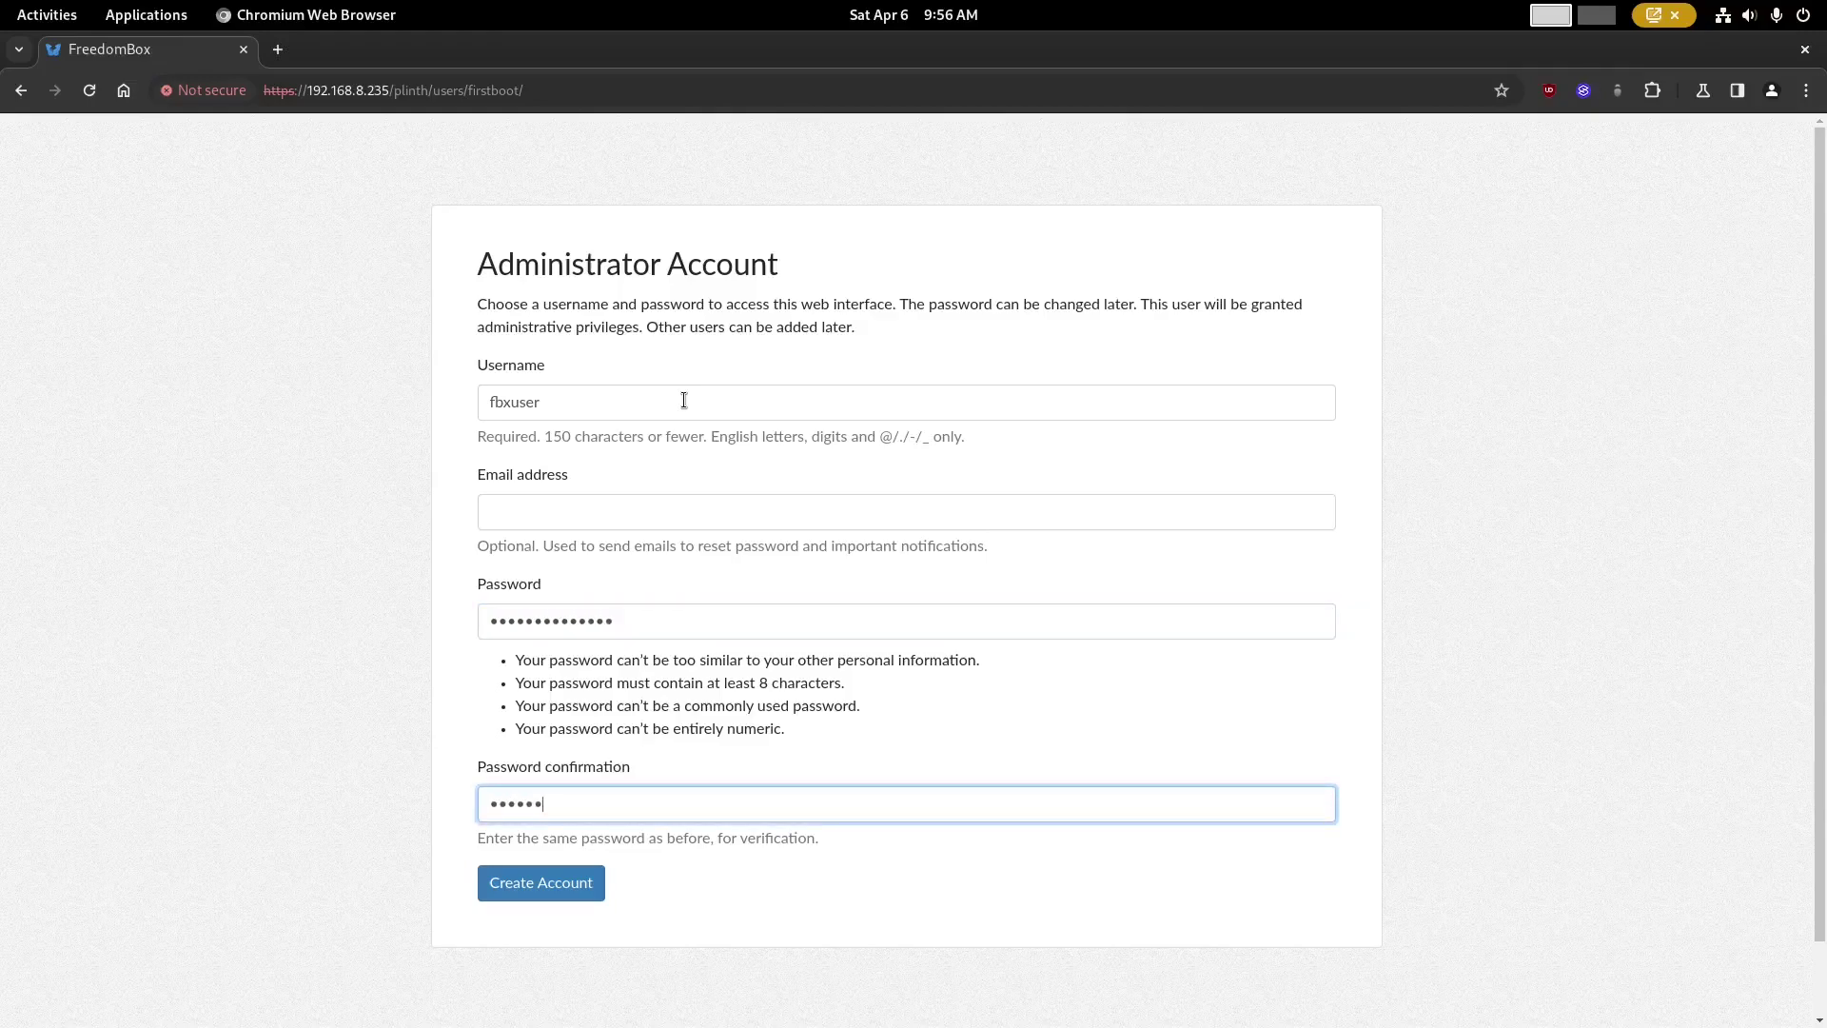
{"action": "type", "text": "••••••"}
{"action": "left_click", "coordinate": [541, 885]}
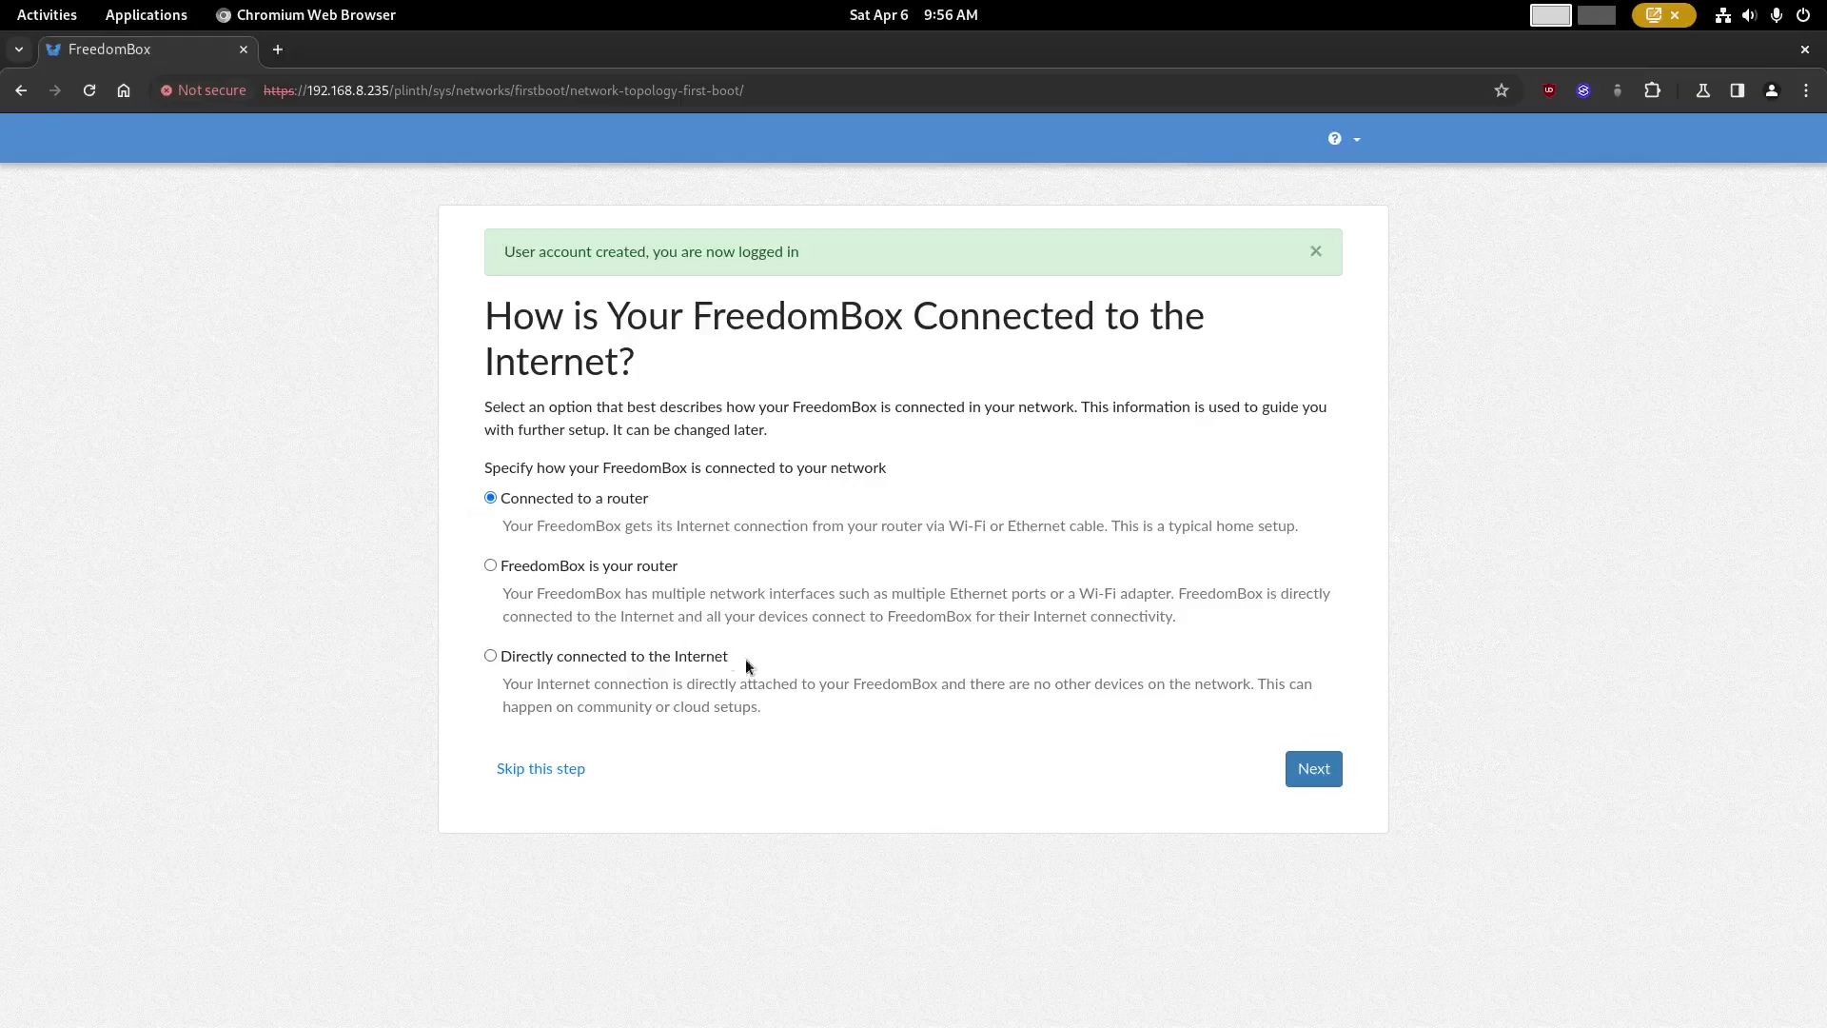
Answer: connected to a router, forward specific traffic per application, public IP that may change
{"action": "left_click", "coordinate": [1315, 769]}
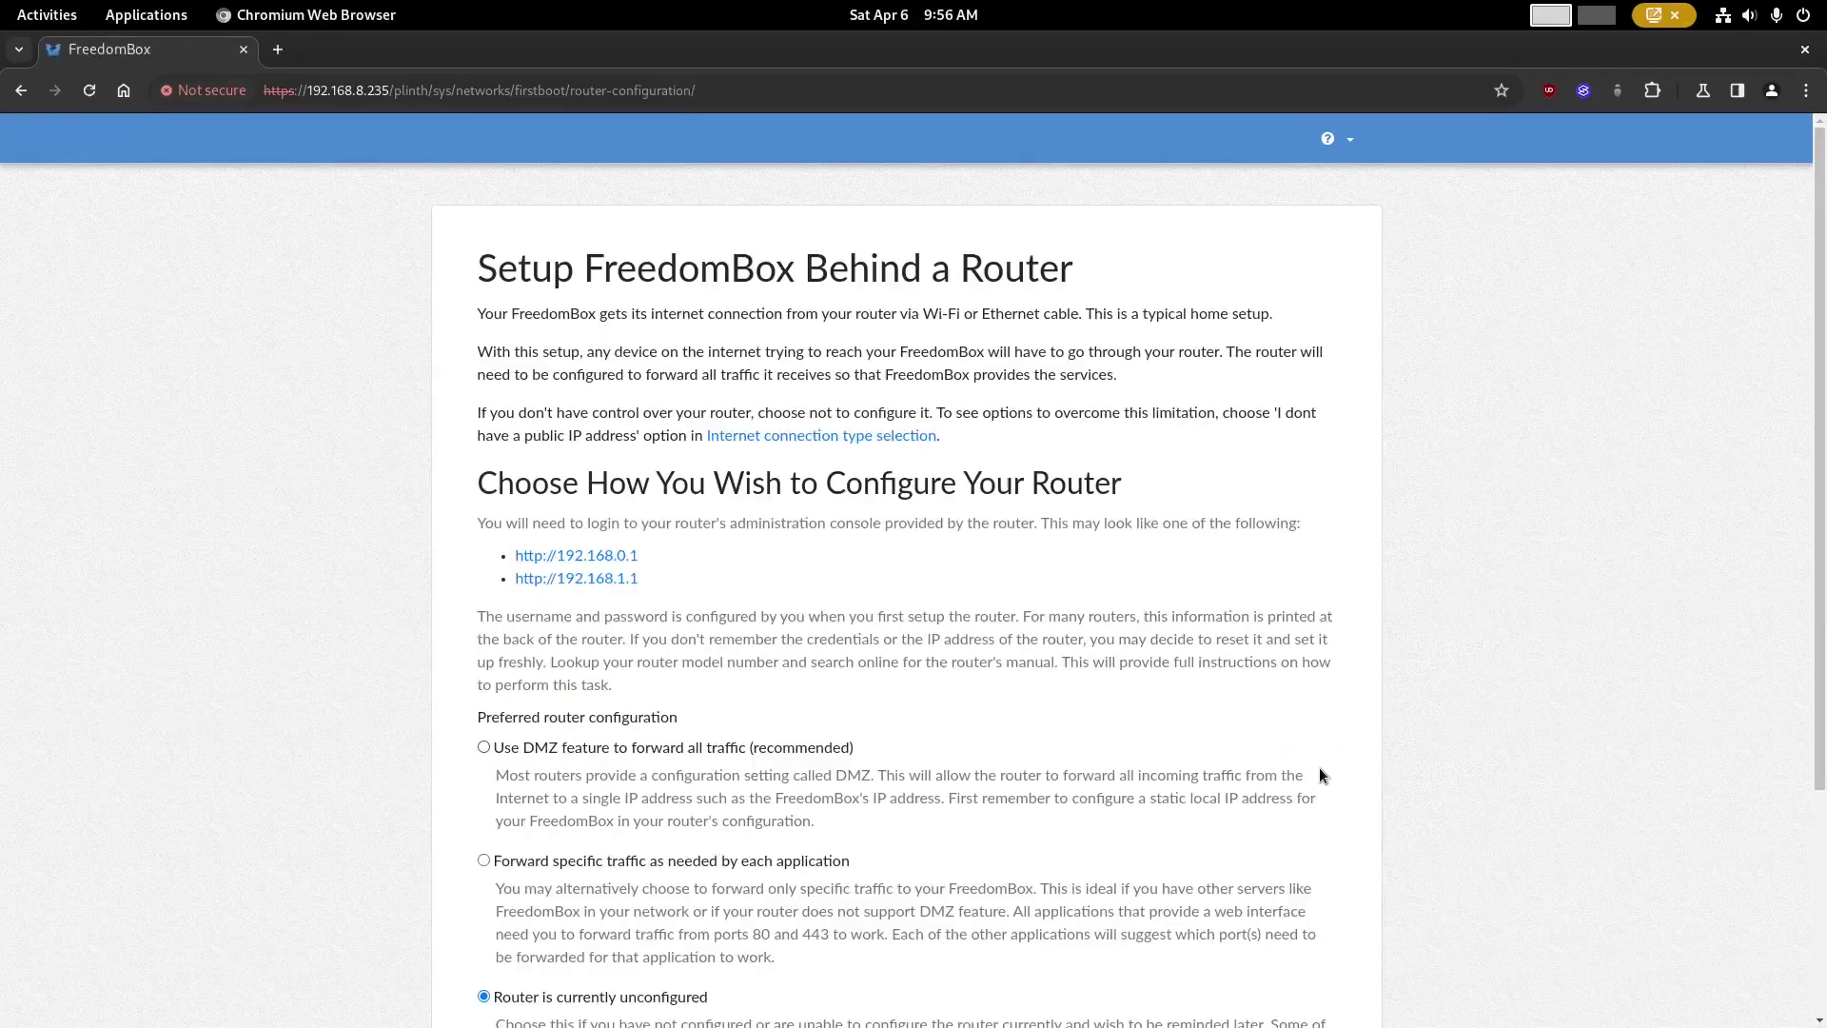
{"action": "scroll", "coordinate": [801, 550], "scroll_direction": "down", "scroll_amount": 3}
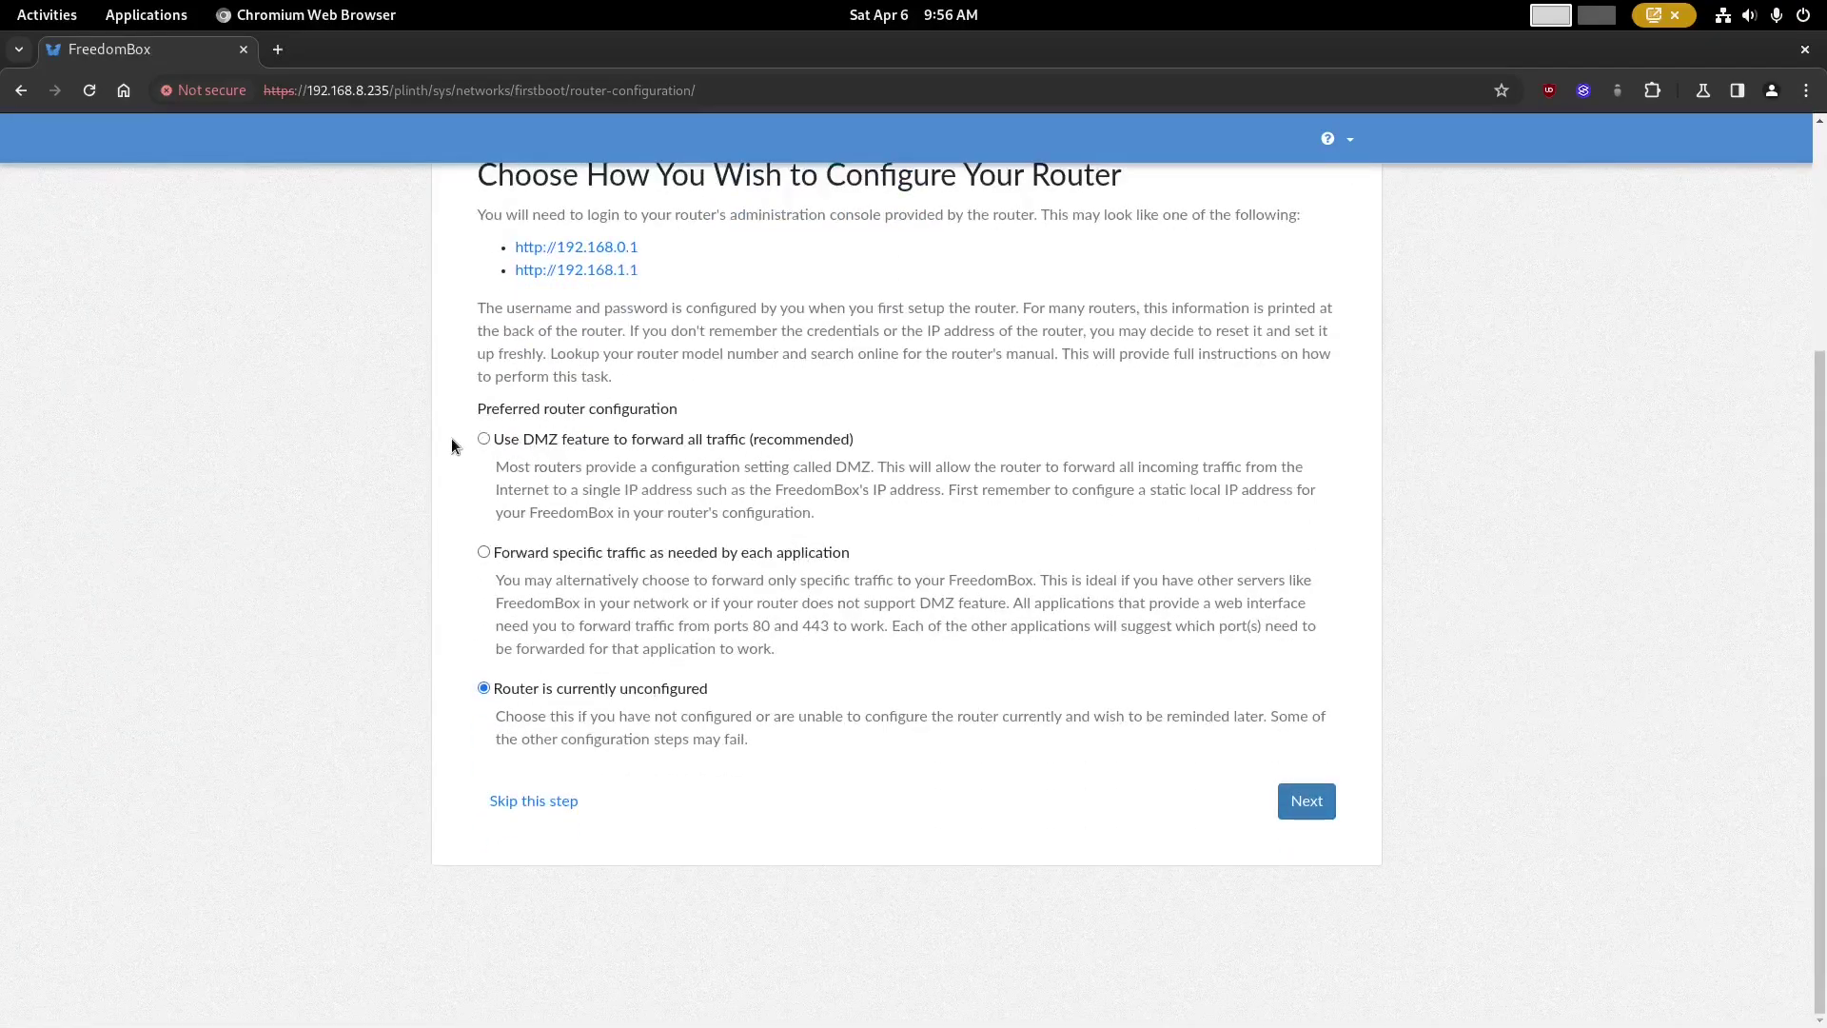
{"action": "left_click", "coordinate": [484, 553]}
{"action": "left_click", "coordinate": [1307, 804]}
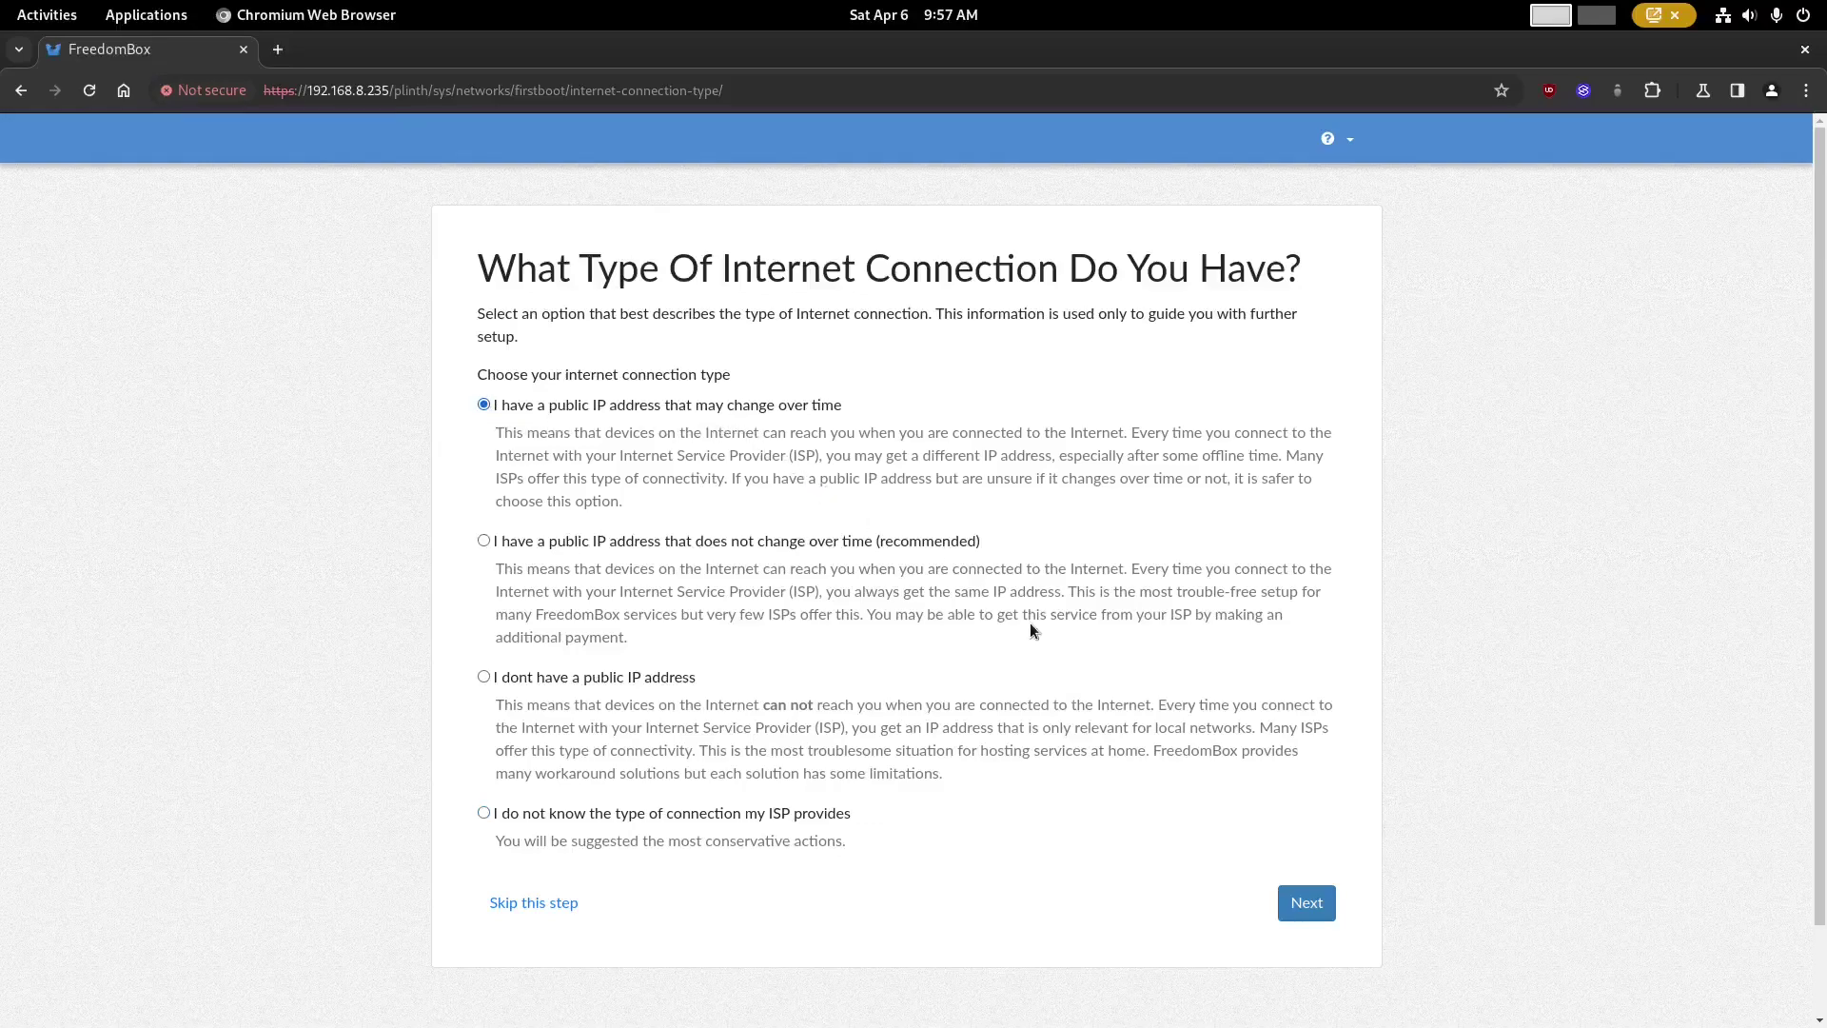
{"action": "left_click", "coordinate": [1317, 902]}
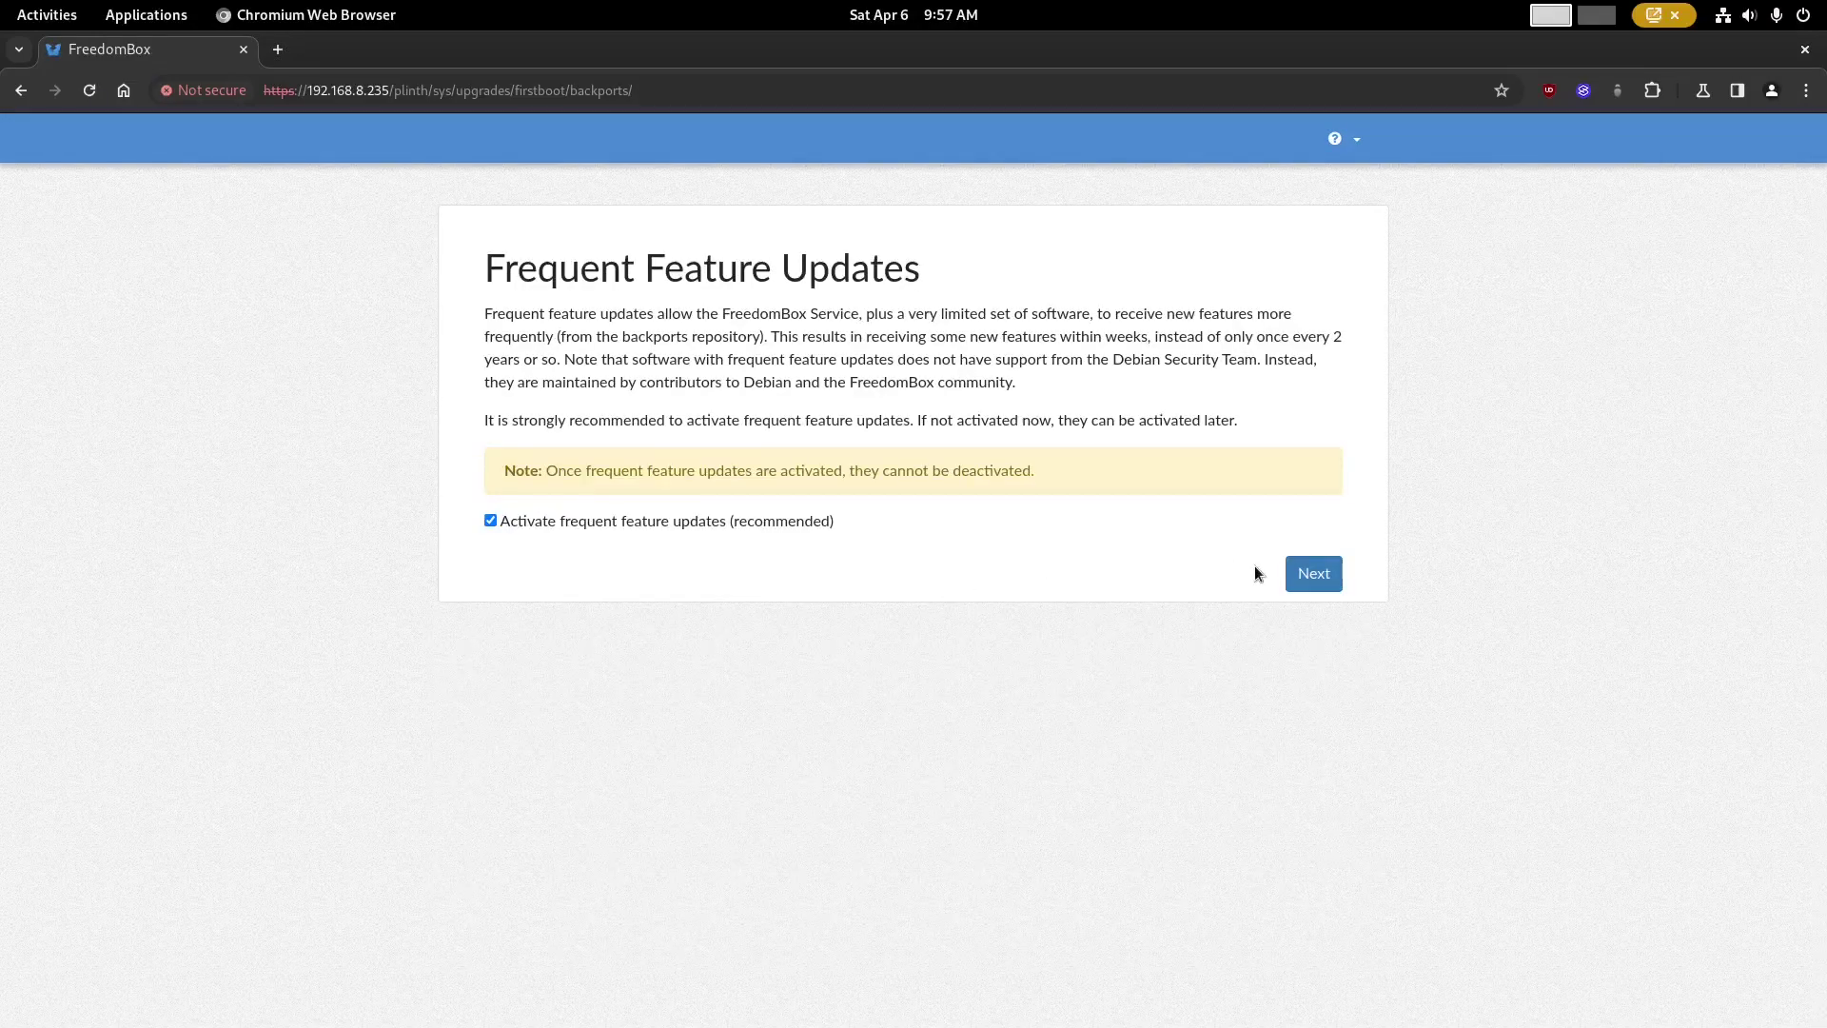
Keep frequent feature updates on, untick 'Update now (recommended)', finish setup, and open the apps list
{"action": "left_click", "coordinate": [1312, 574]}
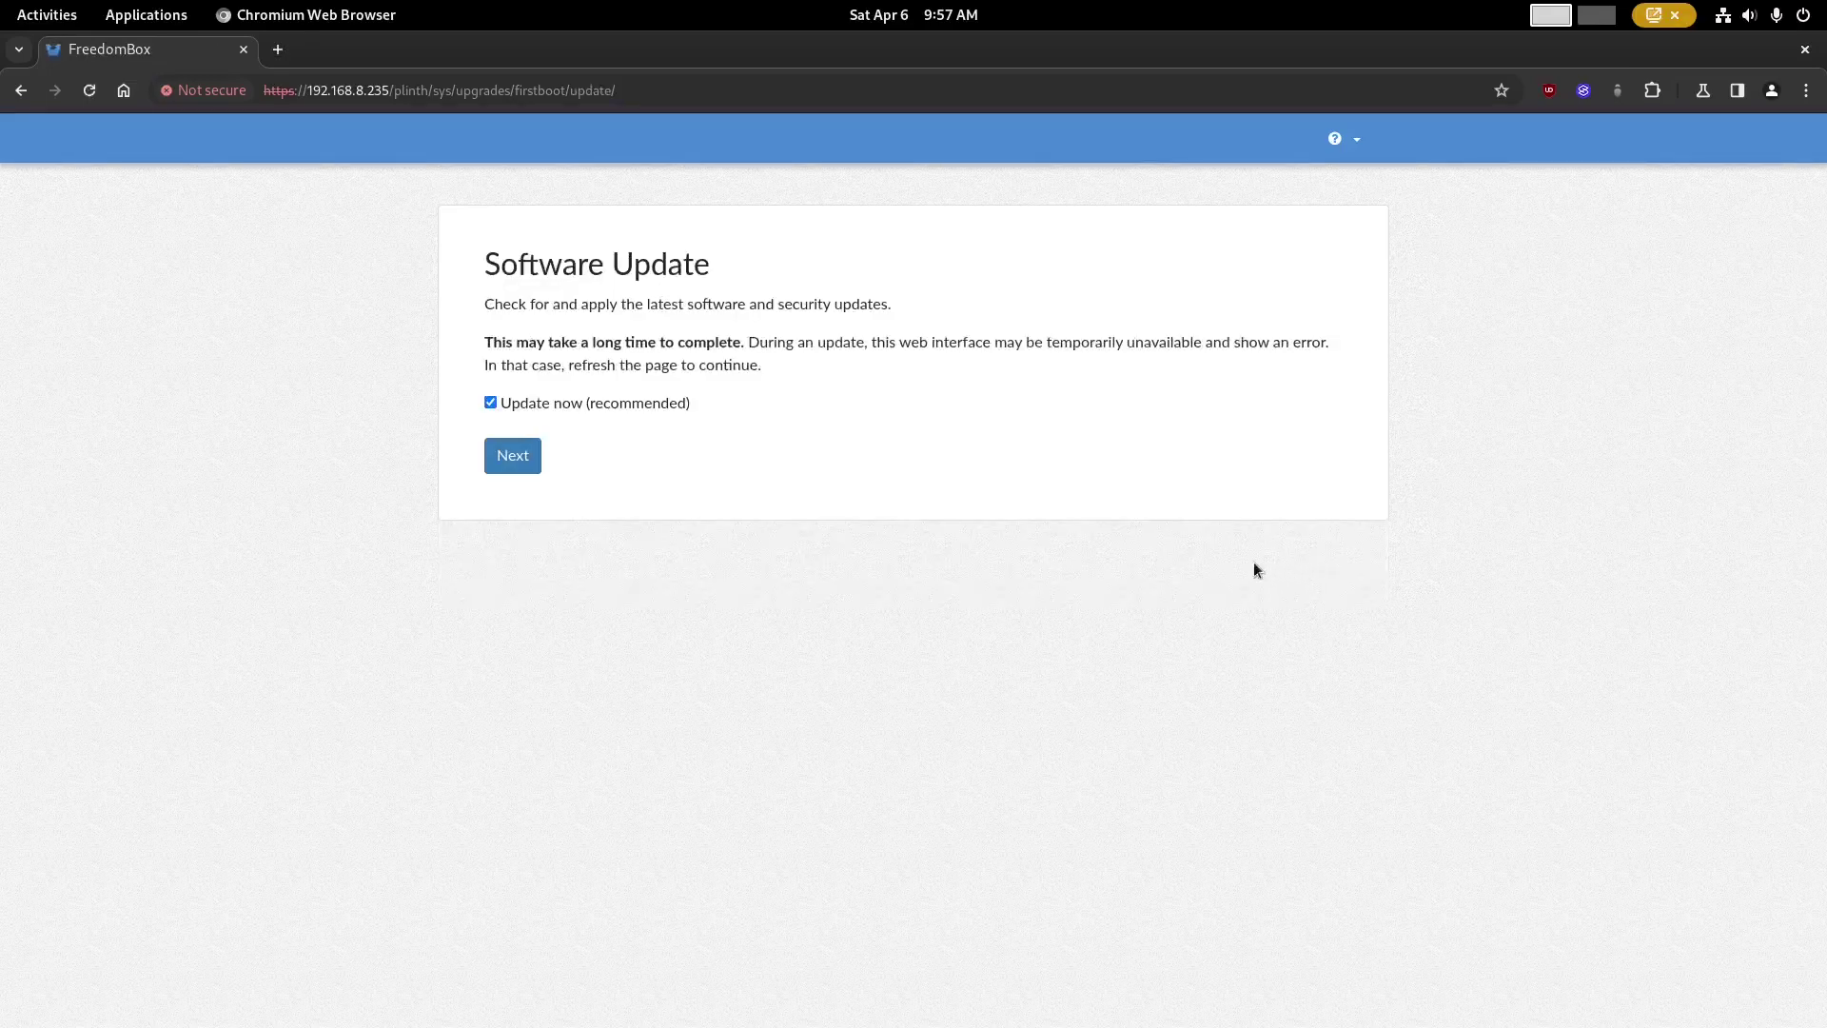
{"action": "left_click", "coordinate": [489, 403]}
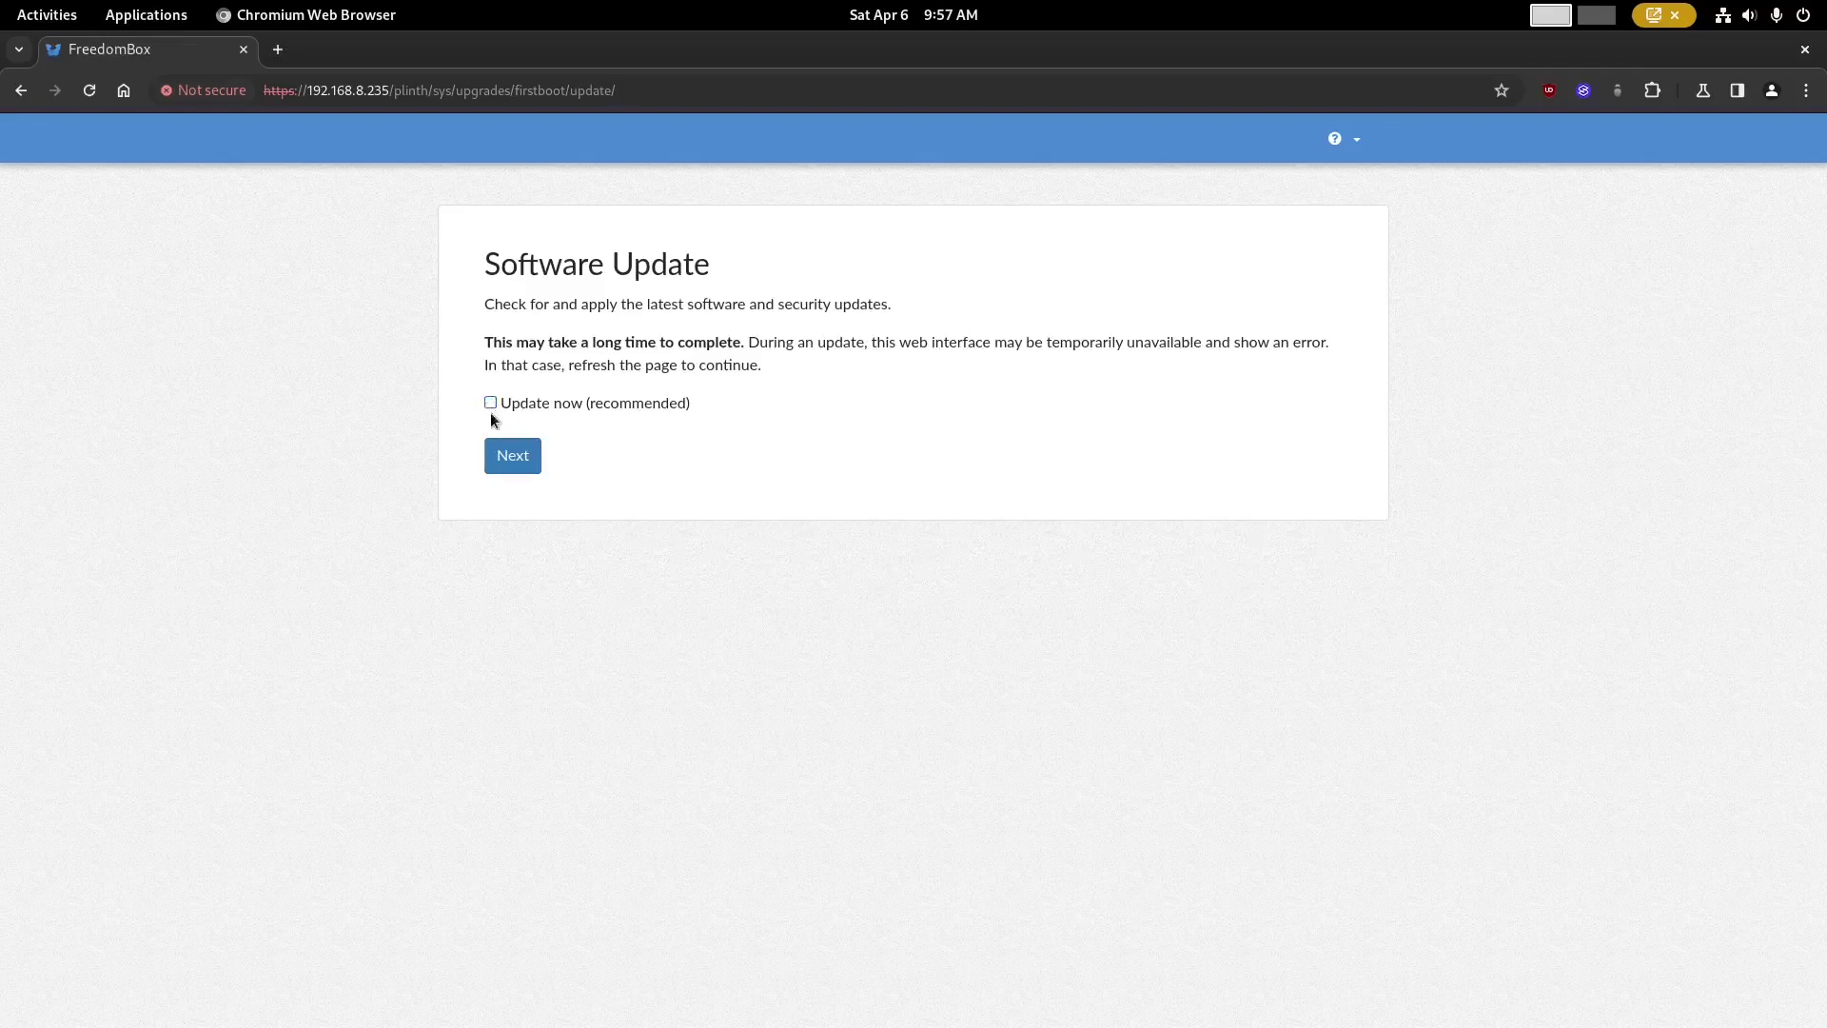
{"action": "left_click", "coordinate": [514, 456]}
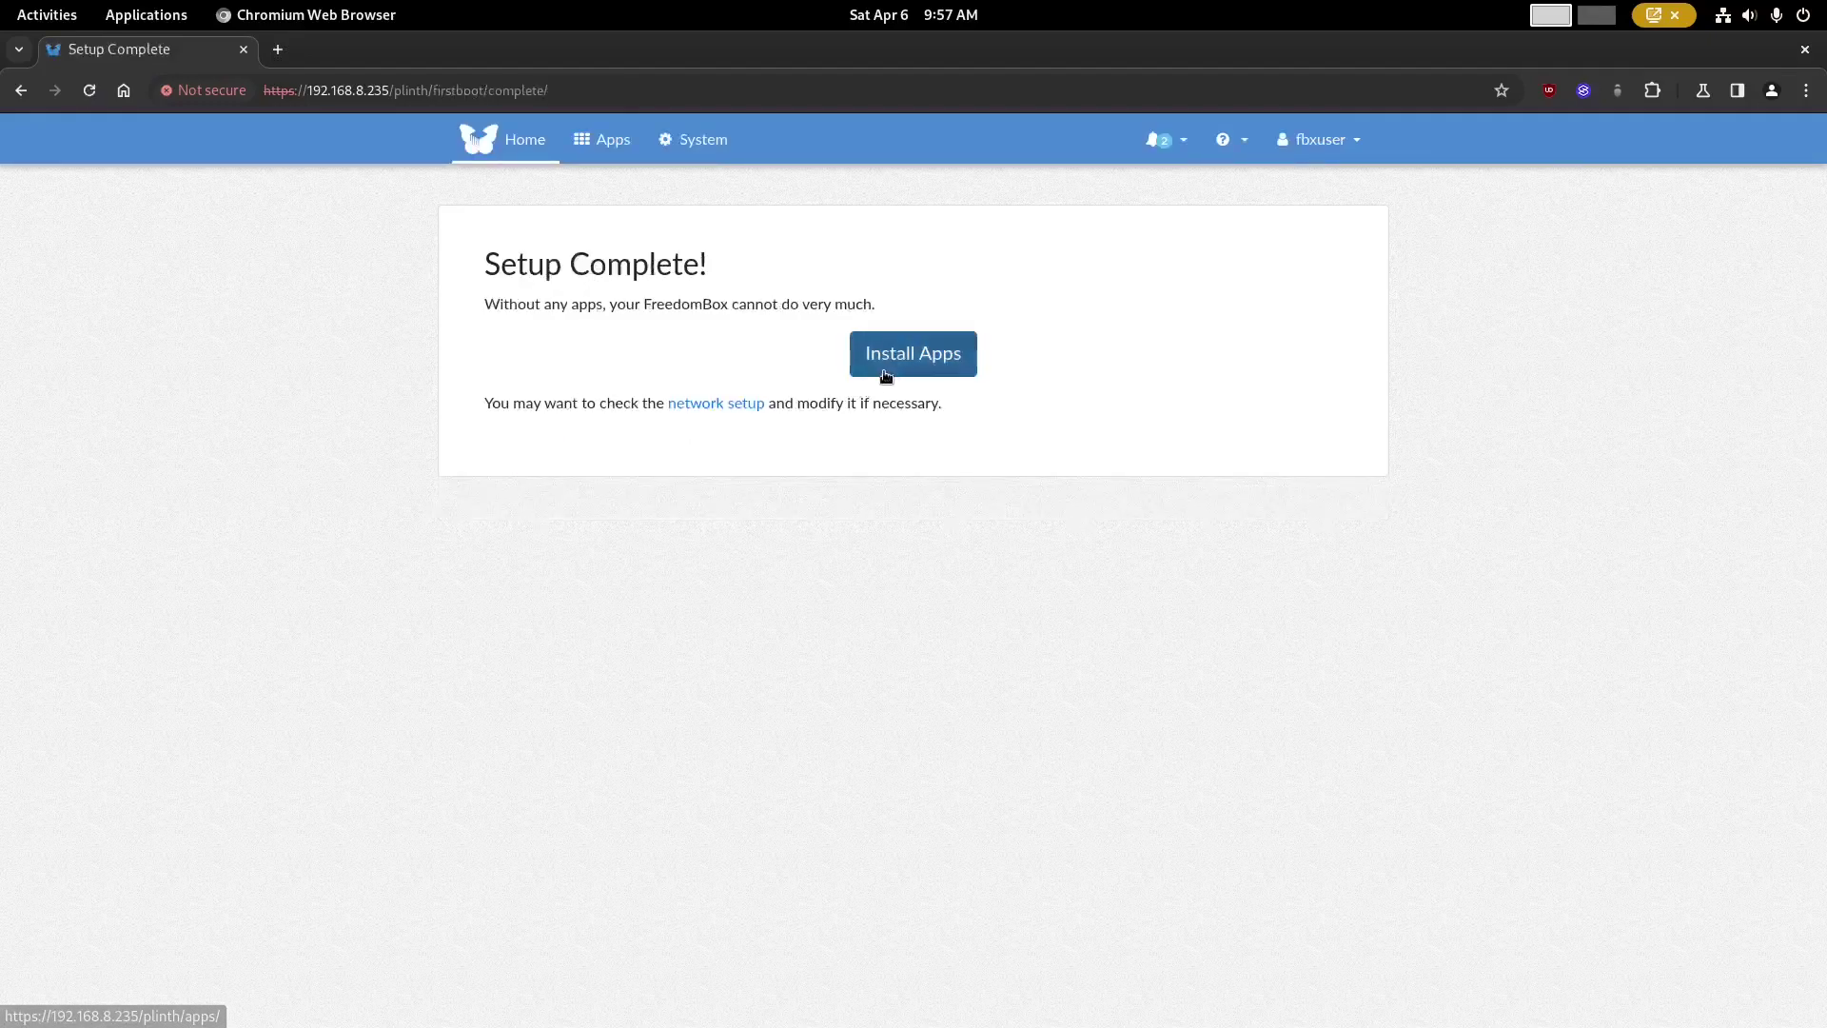
{"action": "left_click", "coordinate": [917, 363]}
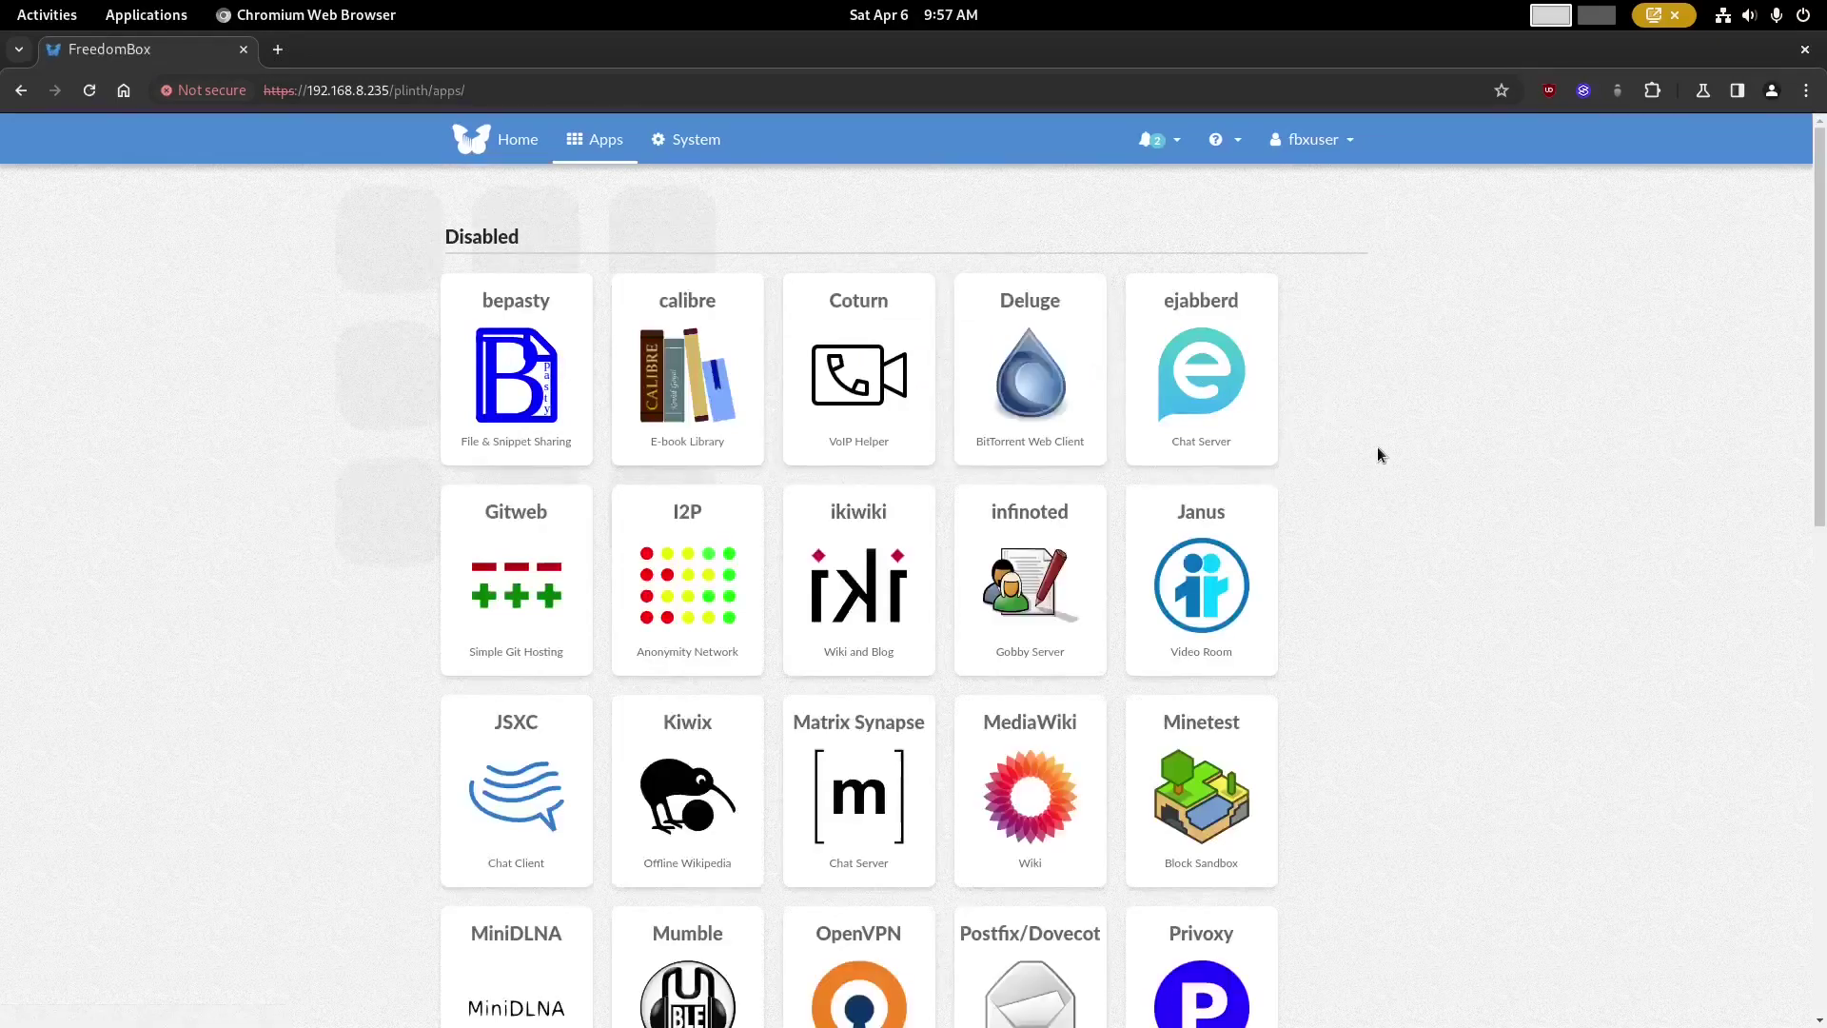
Scroll down the available apps and open the WordPress tile
{"action": "scroll", "coordinate": [1378, 449], "scroll_direction": "down", "scroll_amount": 5}
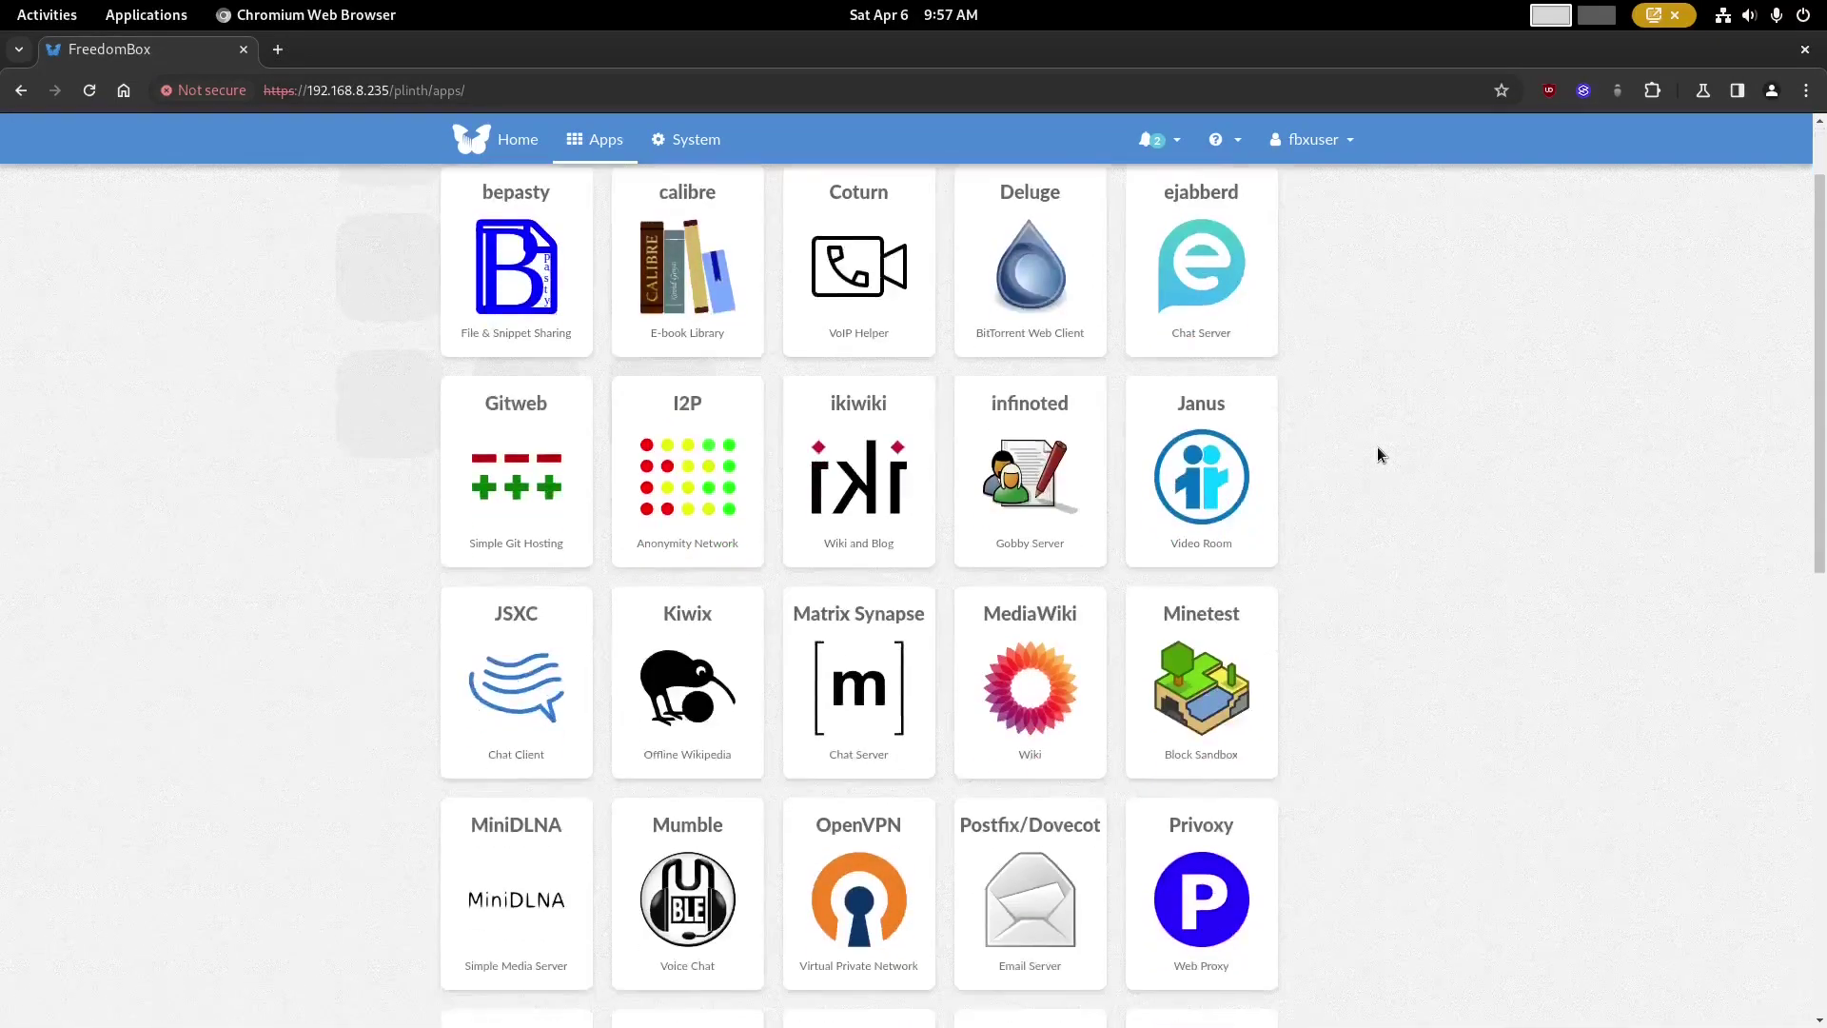
{"action": "scroll", "coordinate": [1379, 455], "scroll_direction": "down", "scroll_amount": 5}
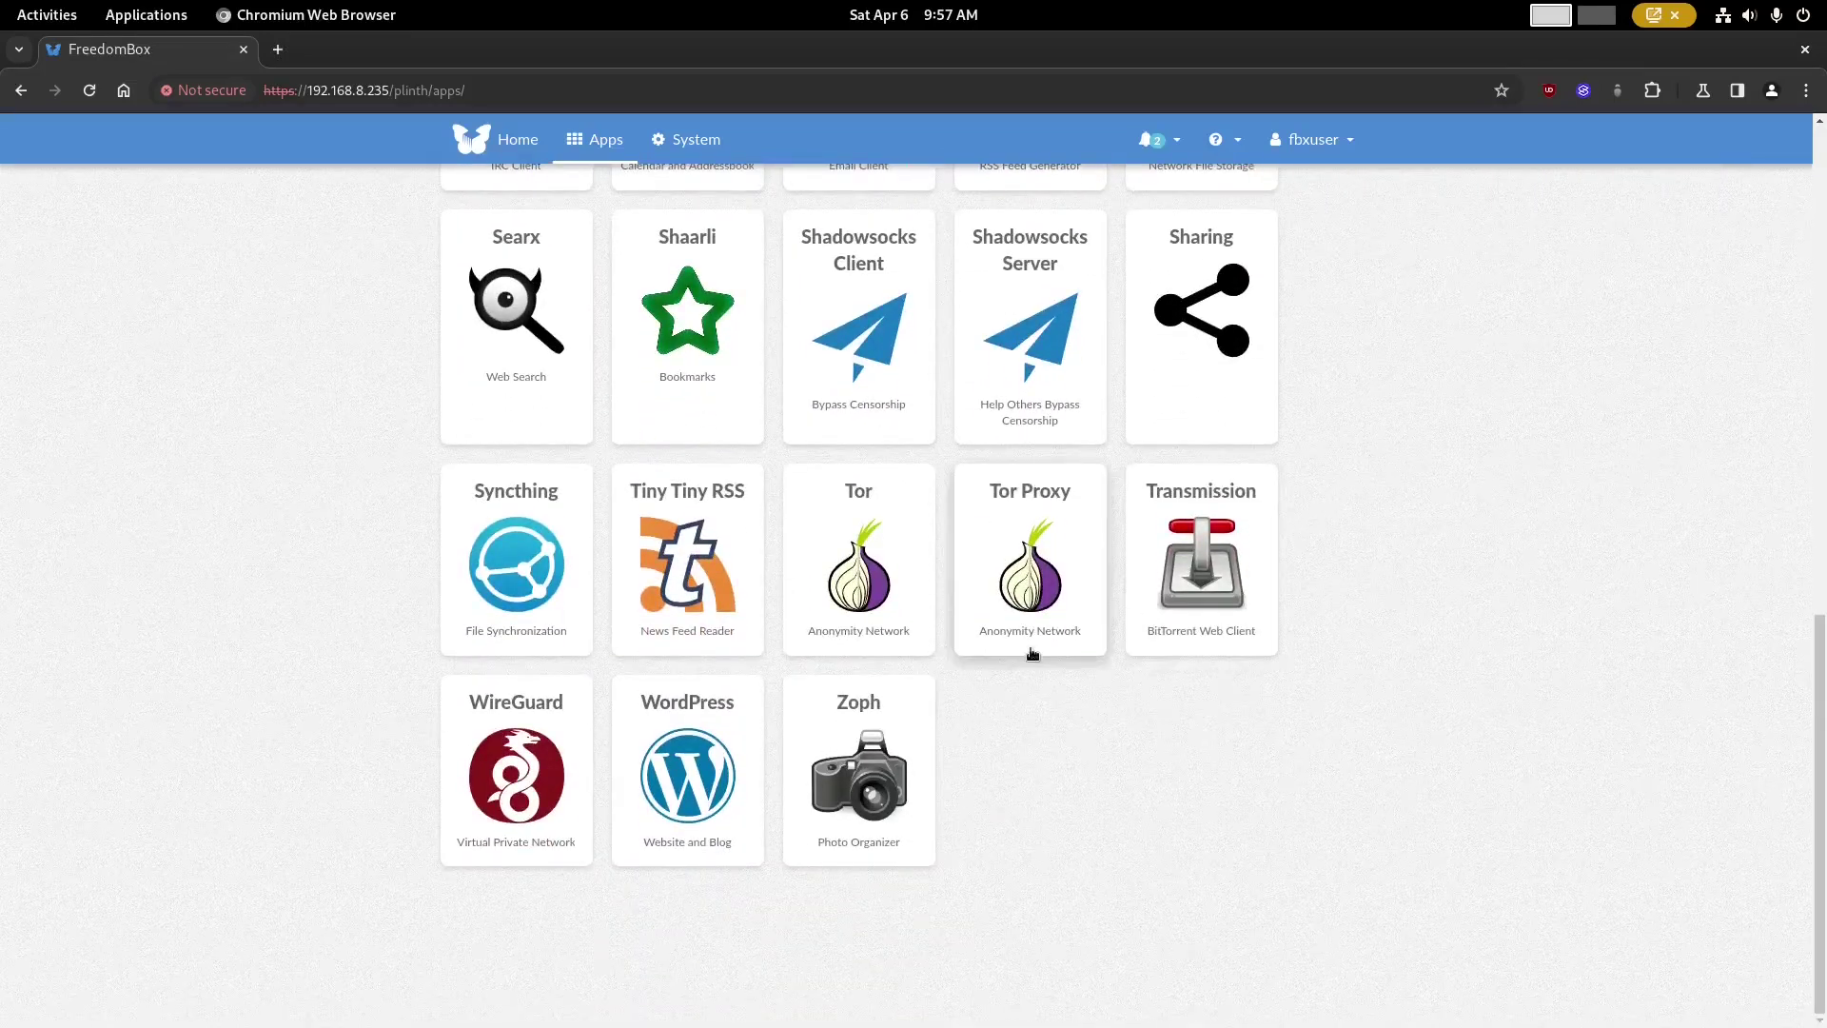
{"action": "left_click", "coordinate": [705, 767]}
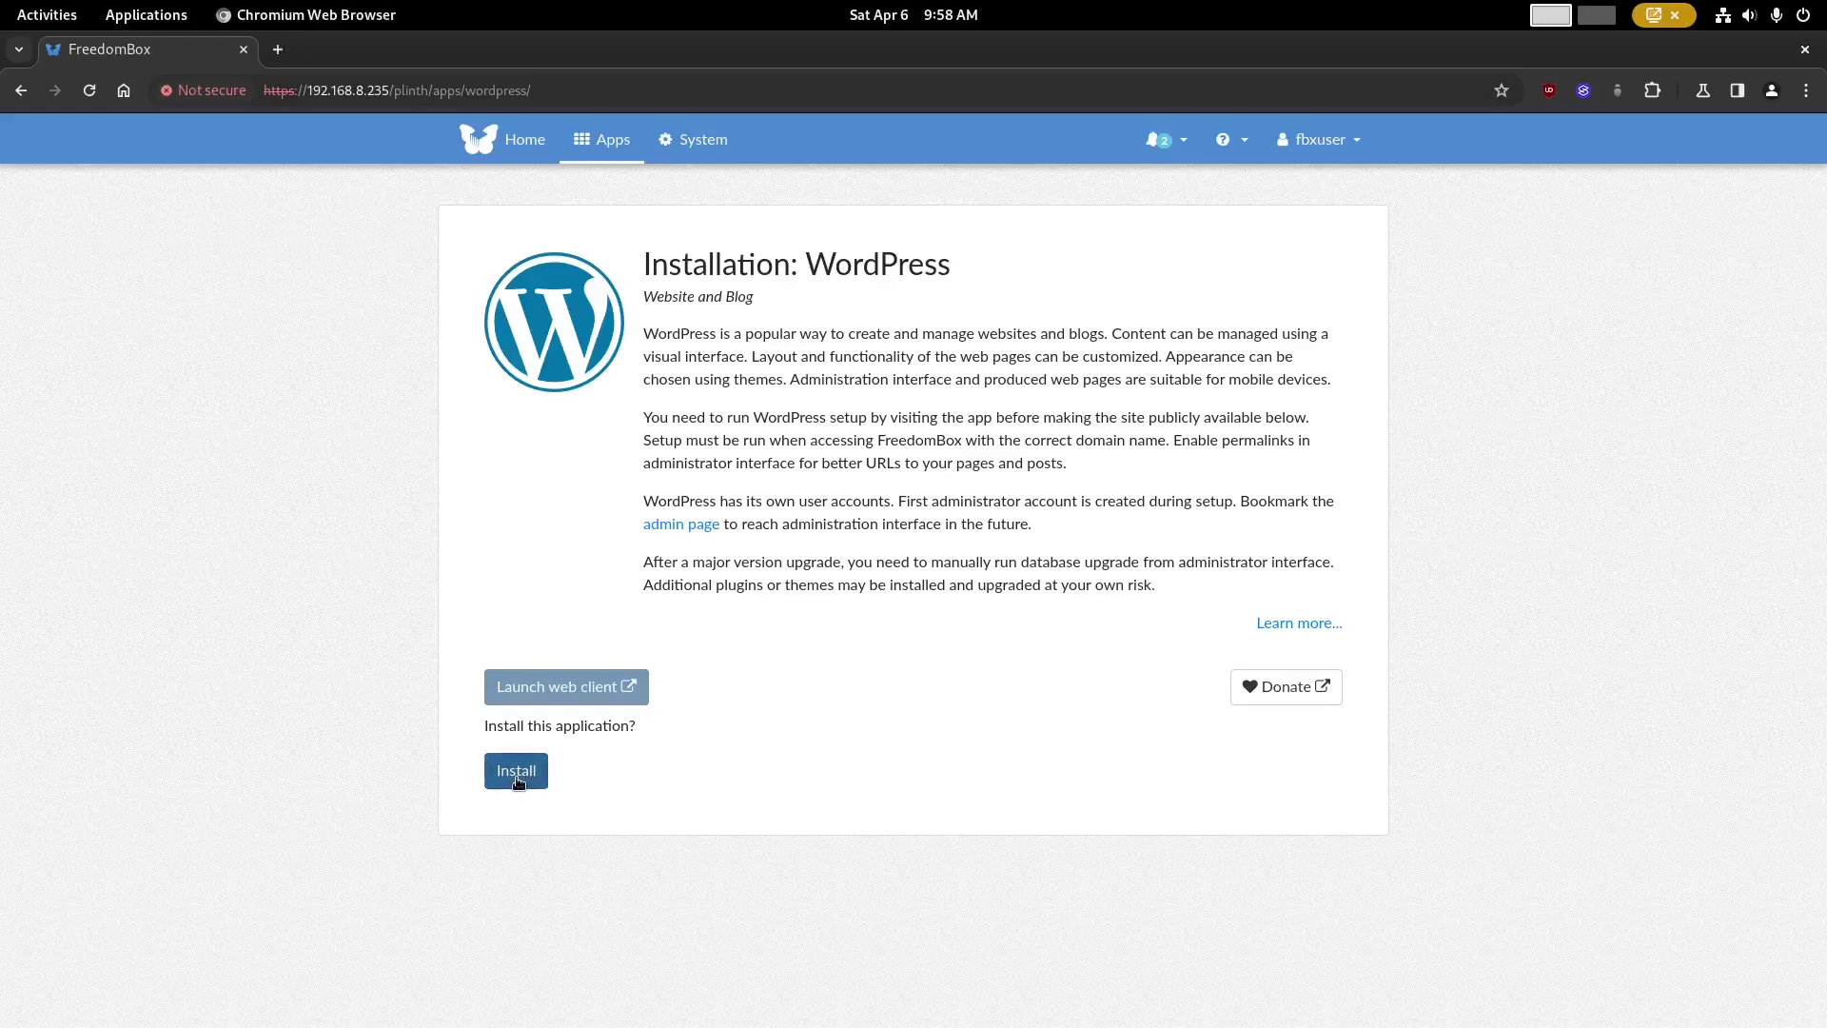
Install the WordPress Website and Blog app and wait for it to finish
{"action": "left_click", "coordinate": [517, 773]}
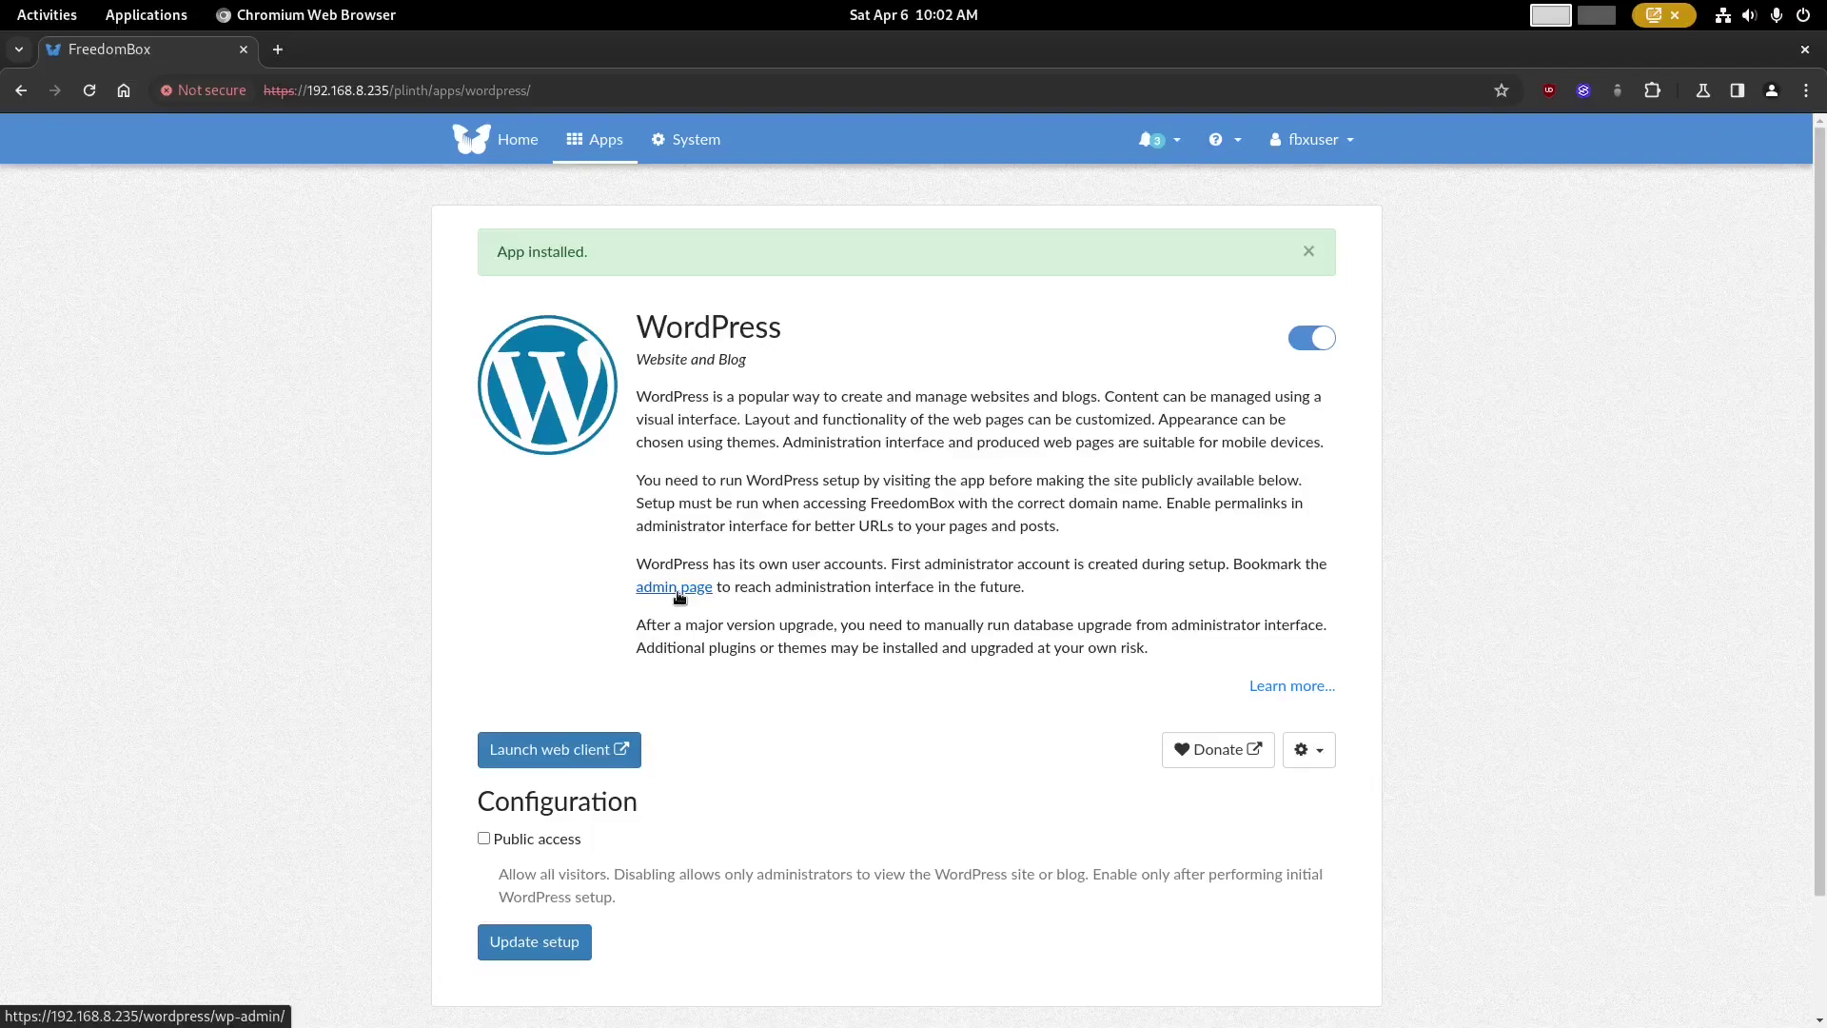
Open the WordPress admin page in a new tab and continue with English (United States)
{"action": "right_click", "coordinate": [679, 596]}
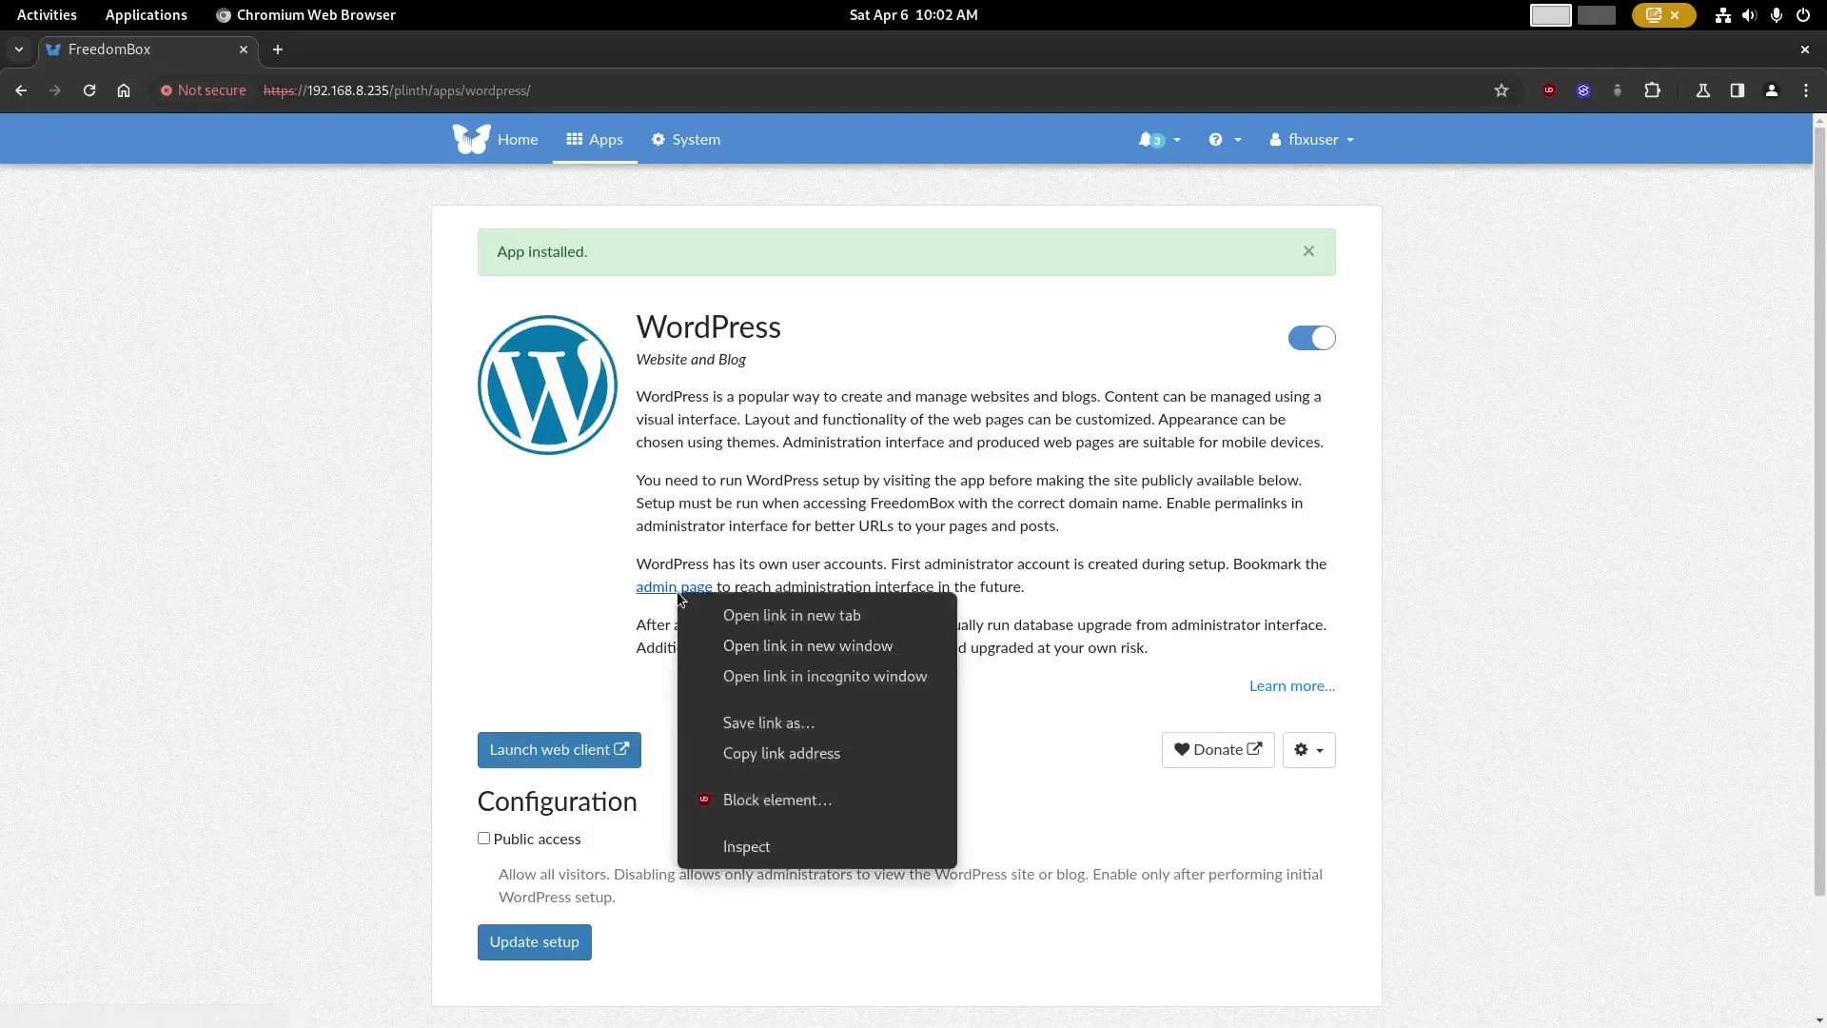
{"action": "left_click", "coordinate": [725, 615]}
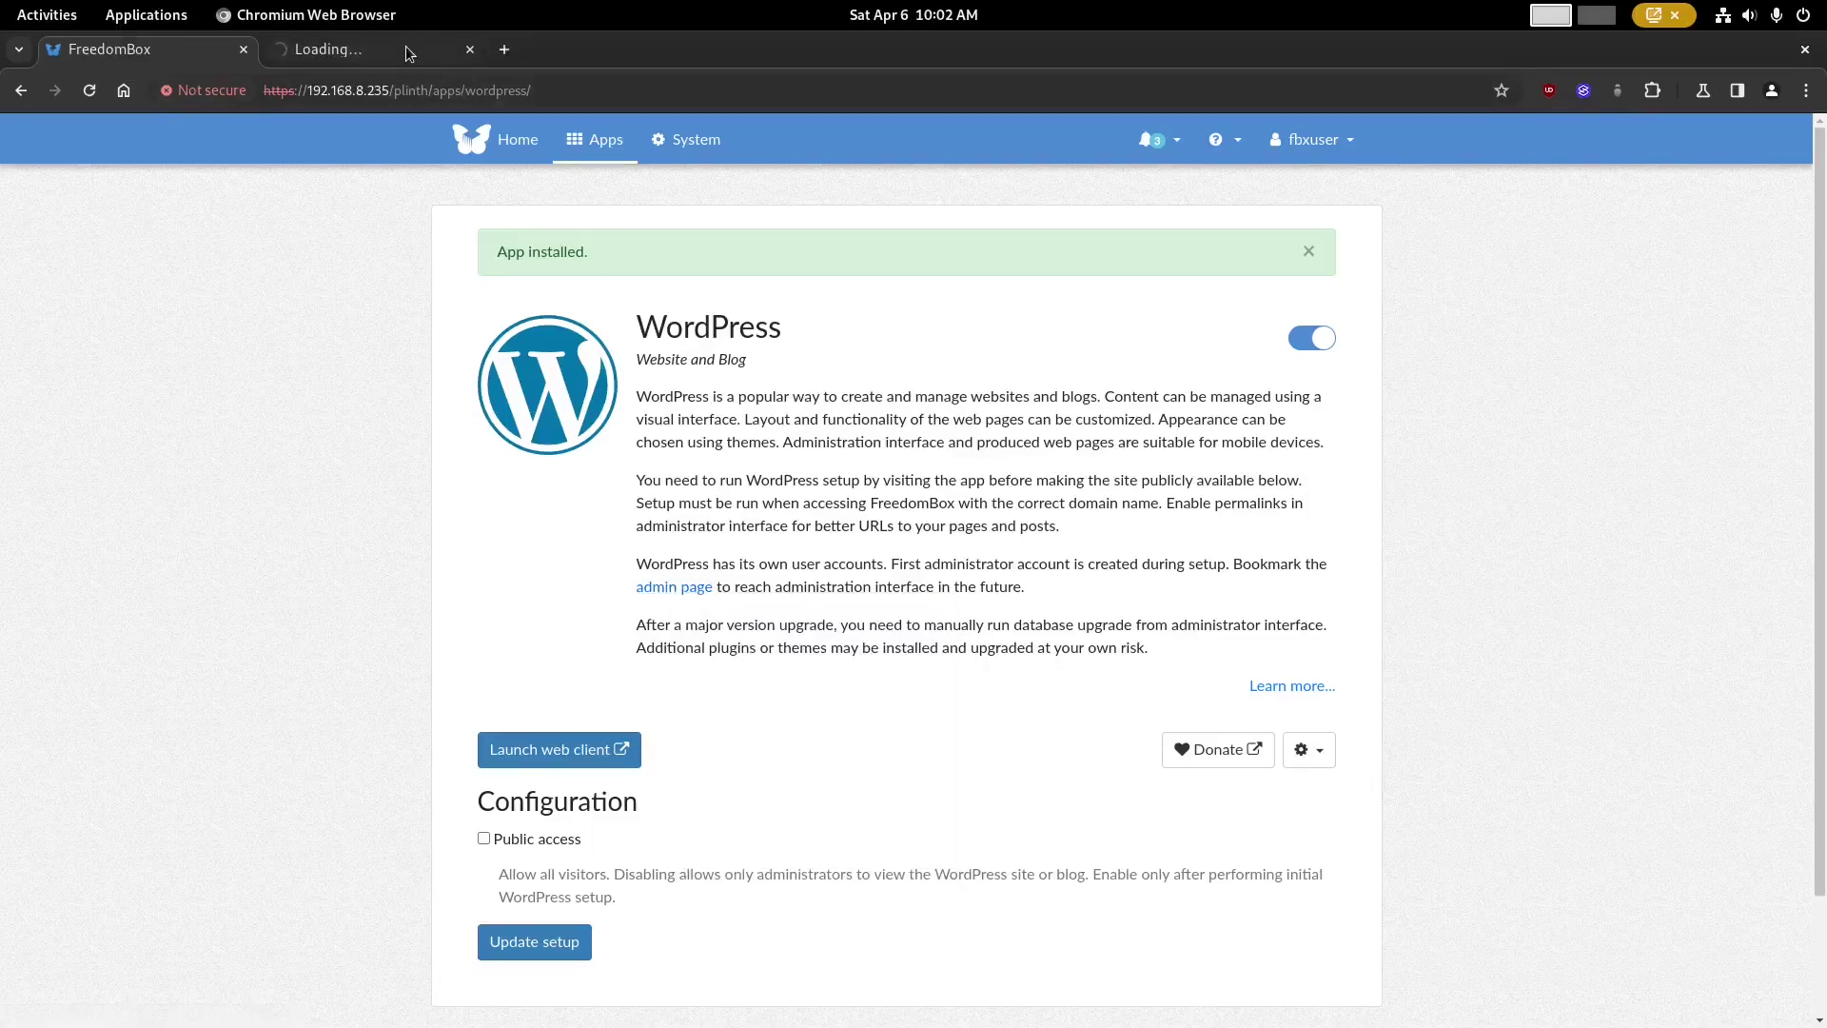
{"action": "left_click", "coordinate": [407, 50]}
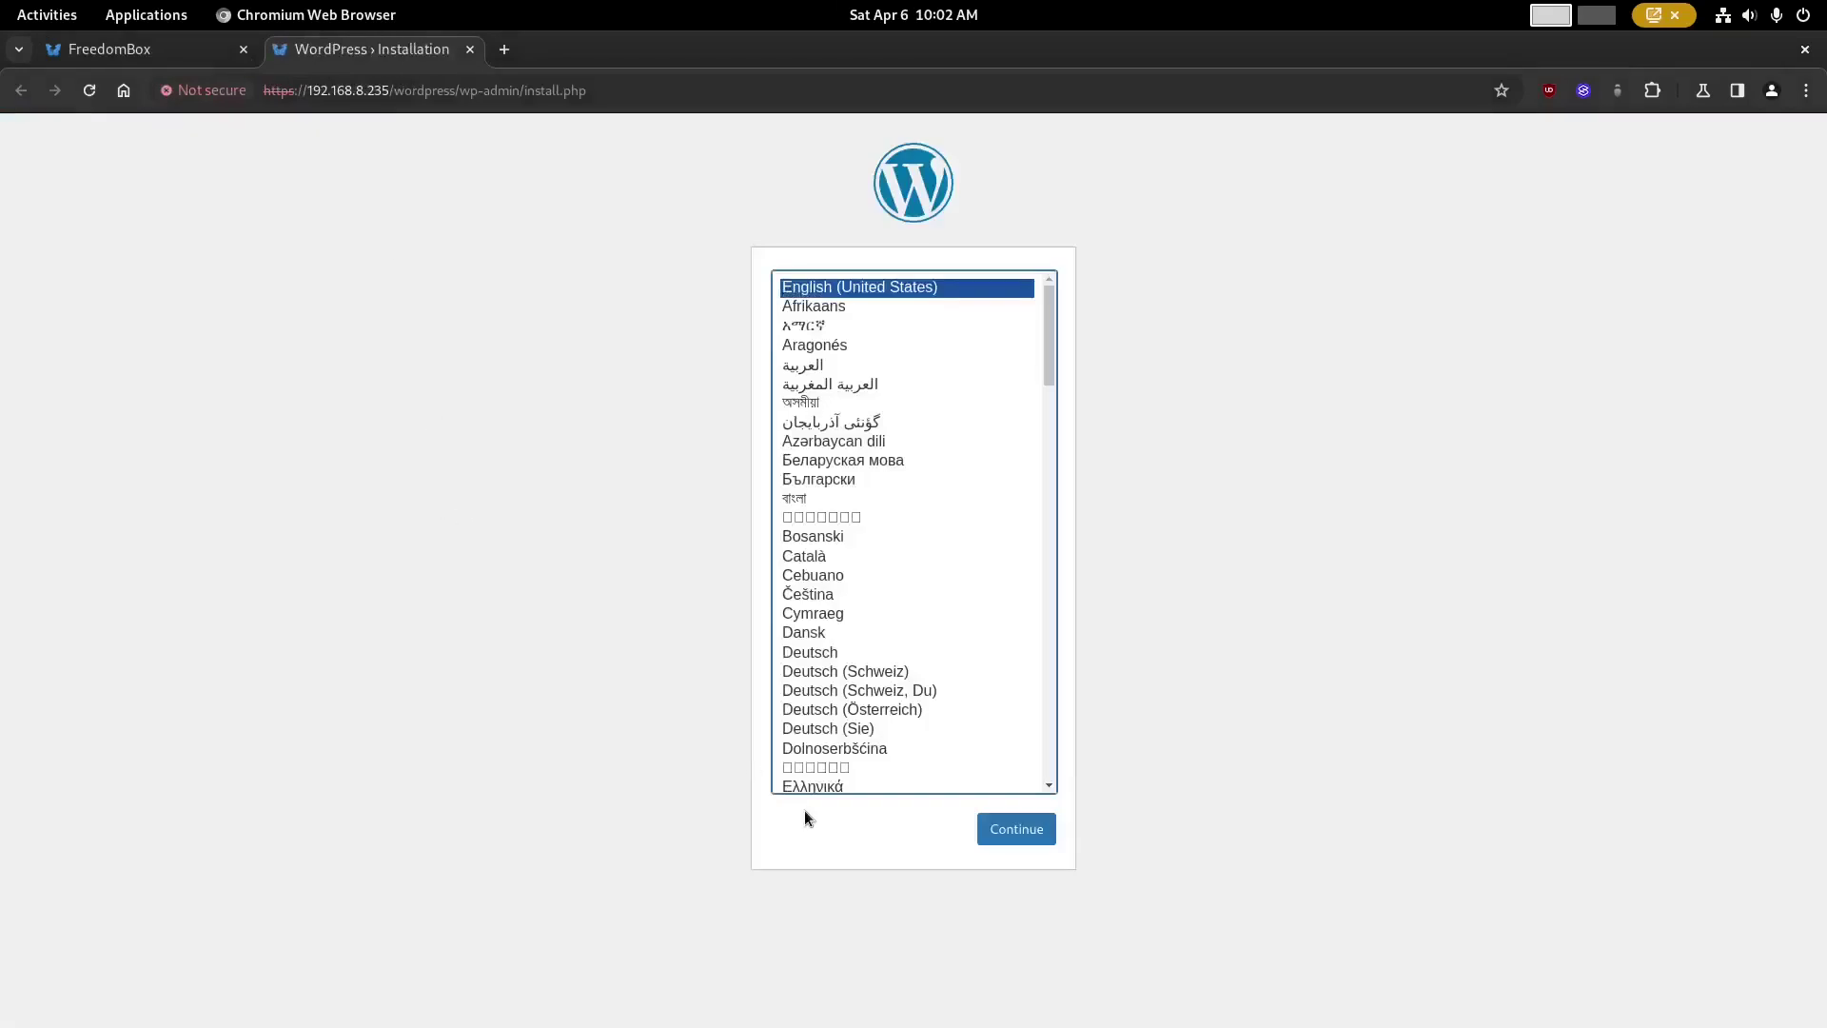
{"action": "left_click", "coordinate": [1016, 830]}
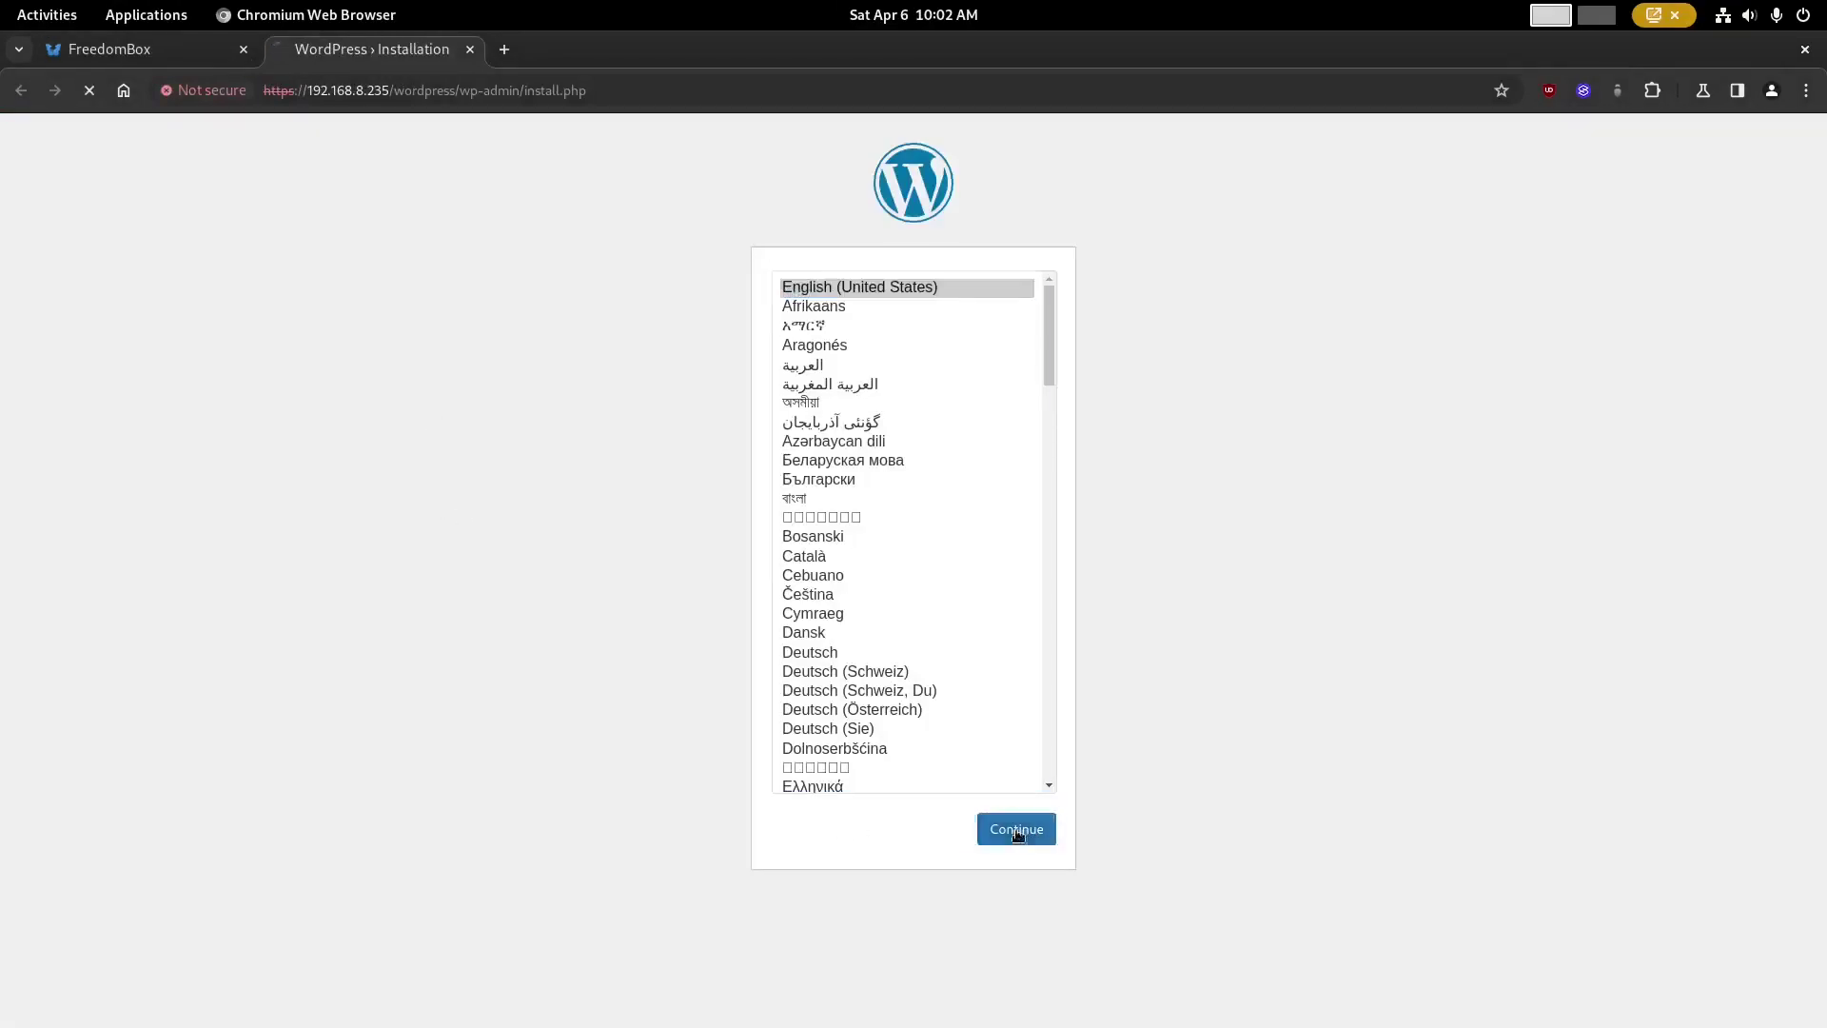
Enter site title 'My WordPress Site', username wpuser and an admin e-mail, then install WordPress
{"action": "left_click", "coordinate": [842, 496]}
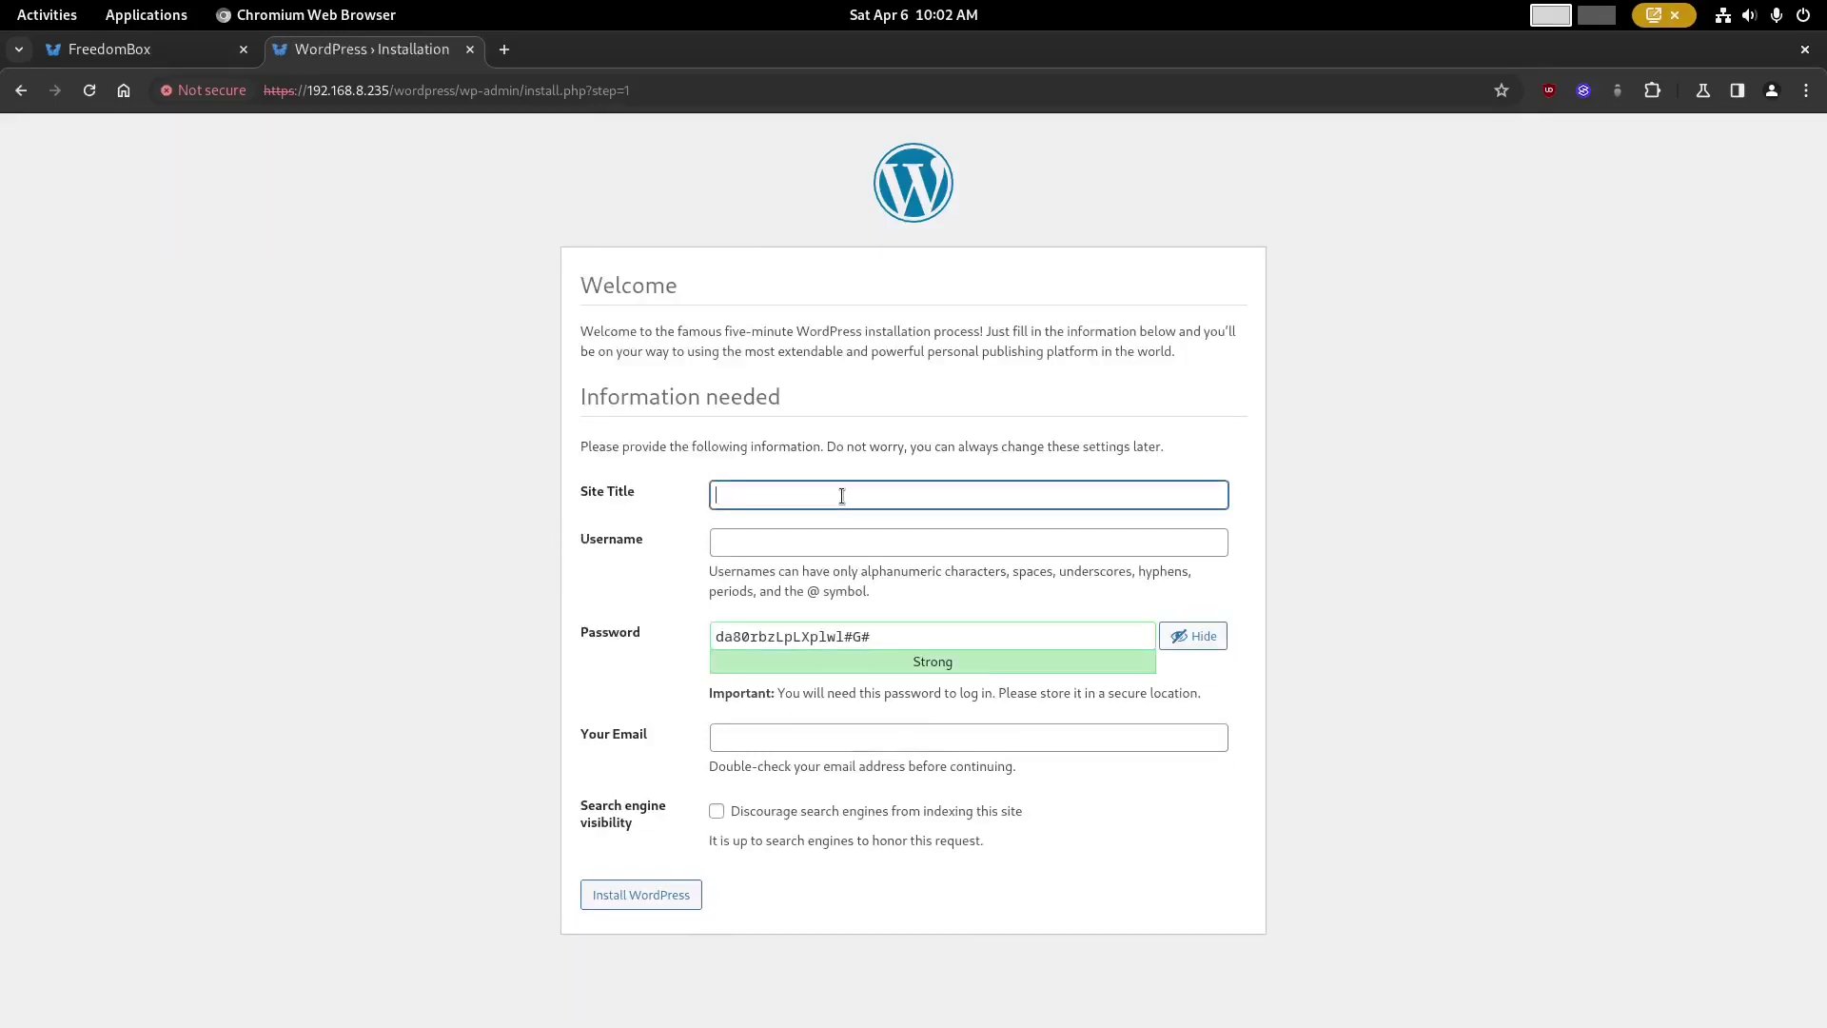
{"action": "type", "text": "My Wordpress Site"}
{"action": "key", "text": "BackSpace"}
{"action": "type", "text": "P"}
{"action": "key", "text": "Tab"}
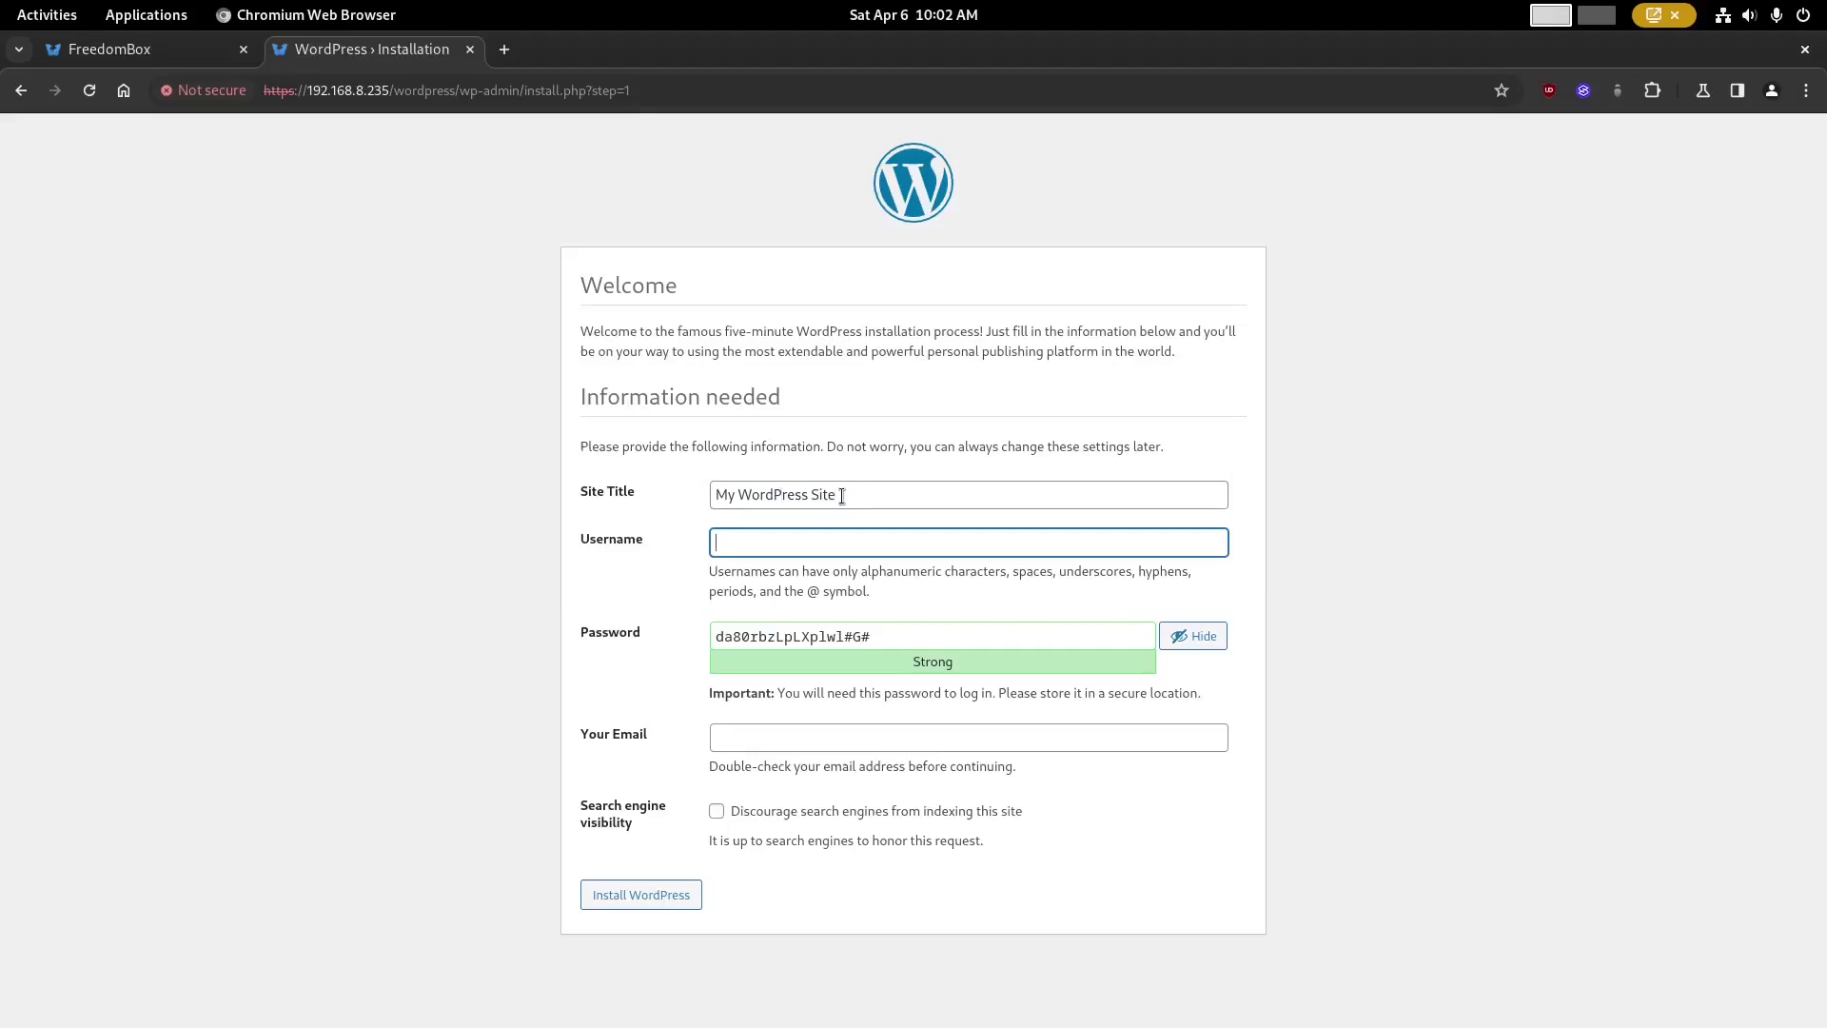
{"action": "type", "text": "wpuser"}
{"action": "left_click", "coordinate": [747, 740]}
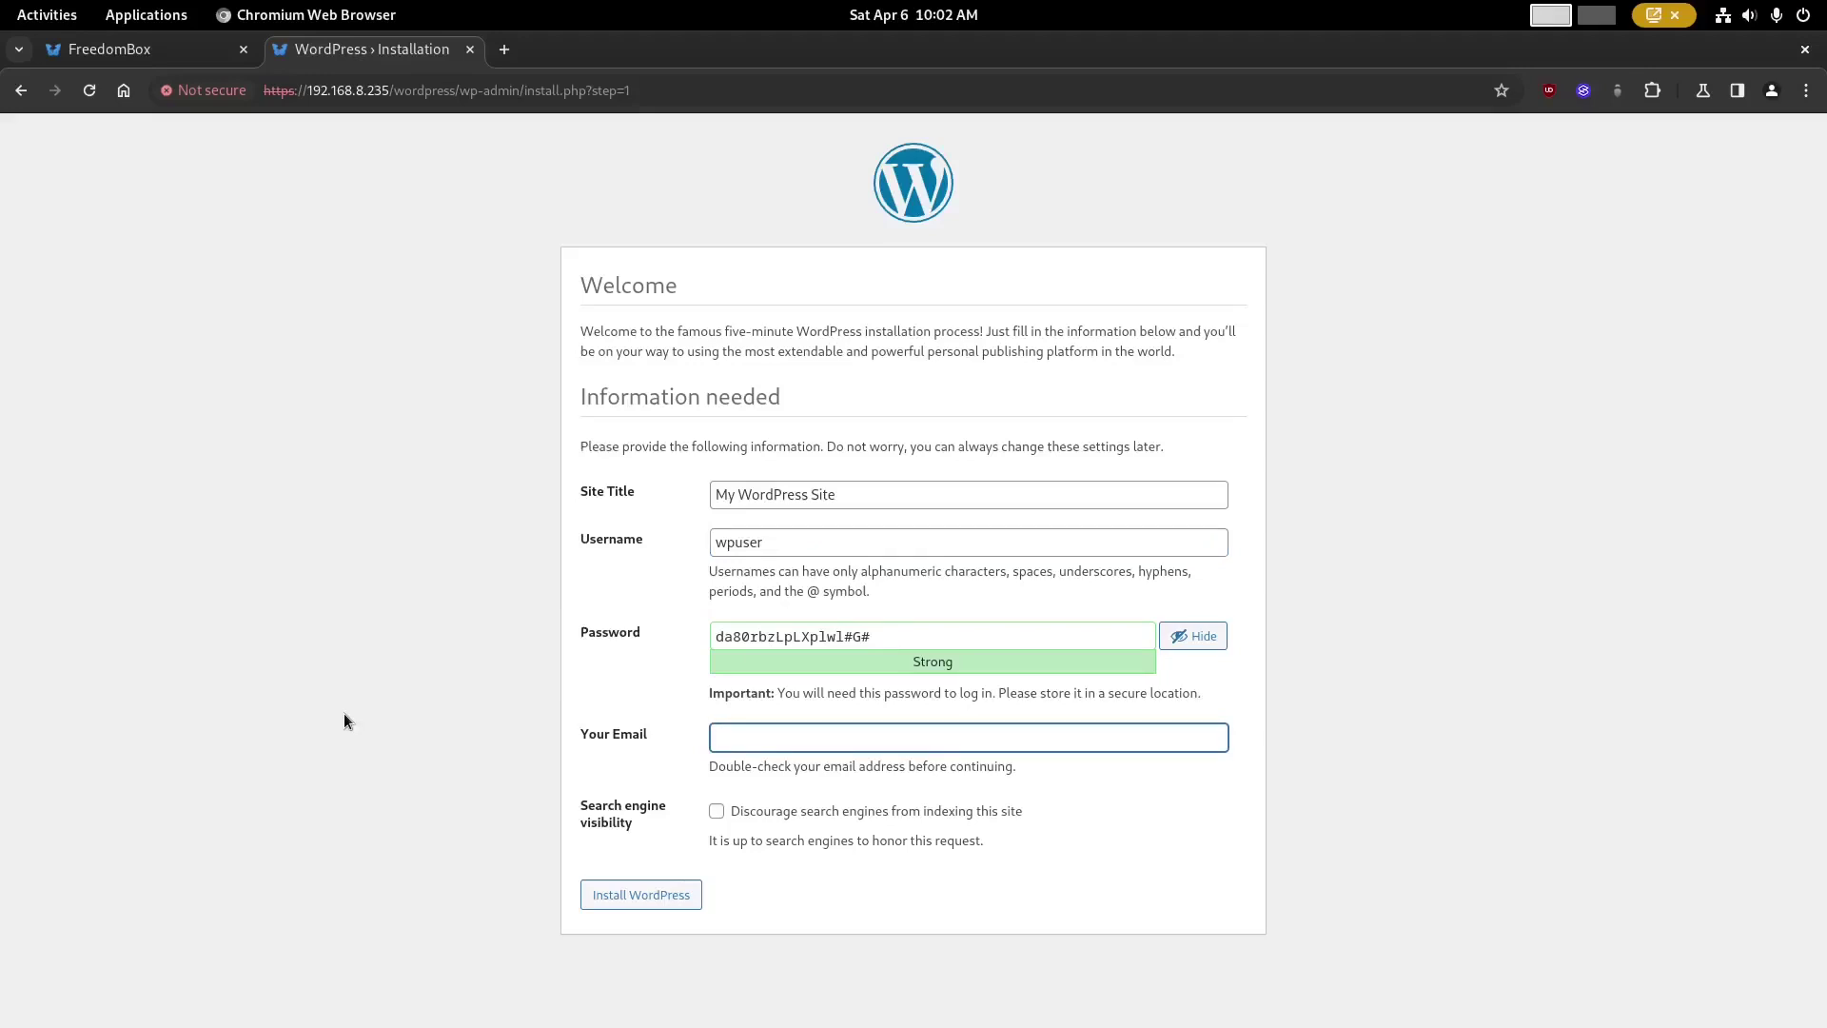
{"action": "type", "text": "fake@example.com"}
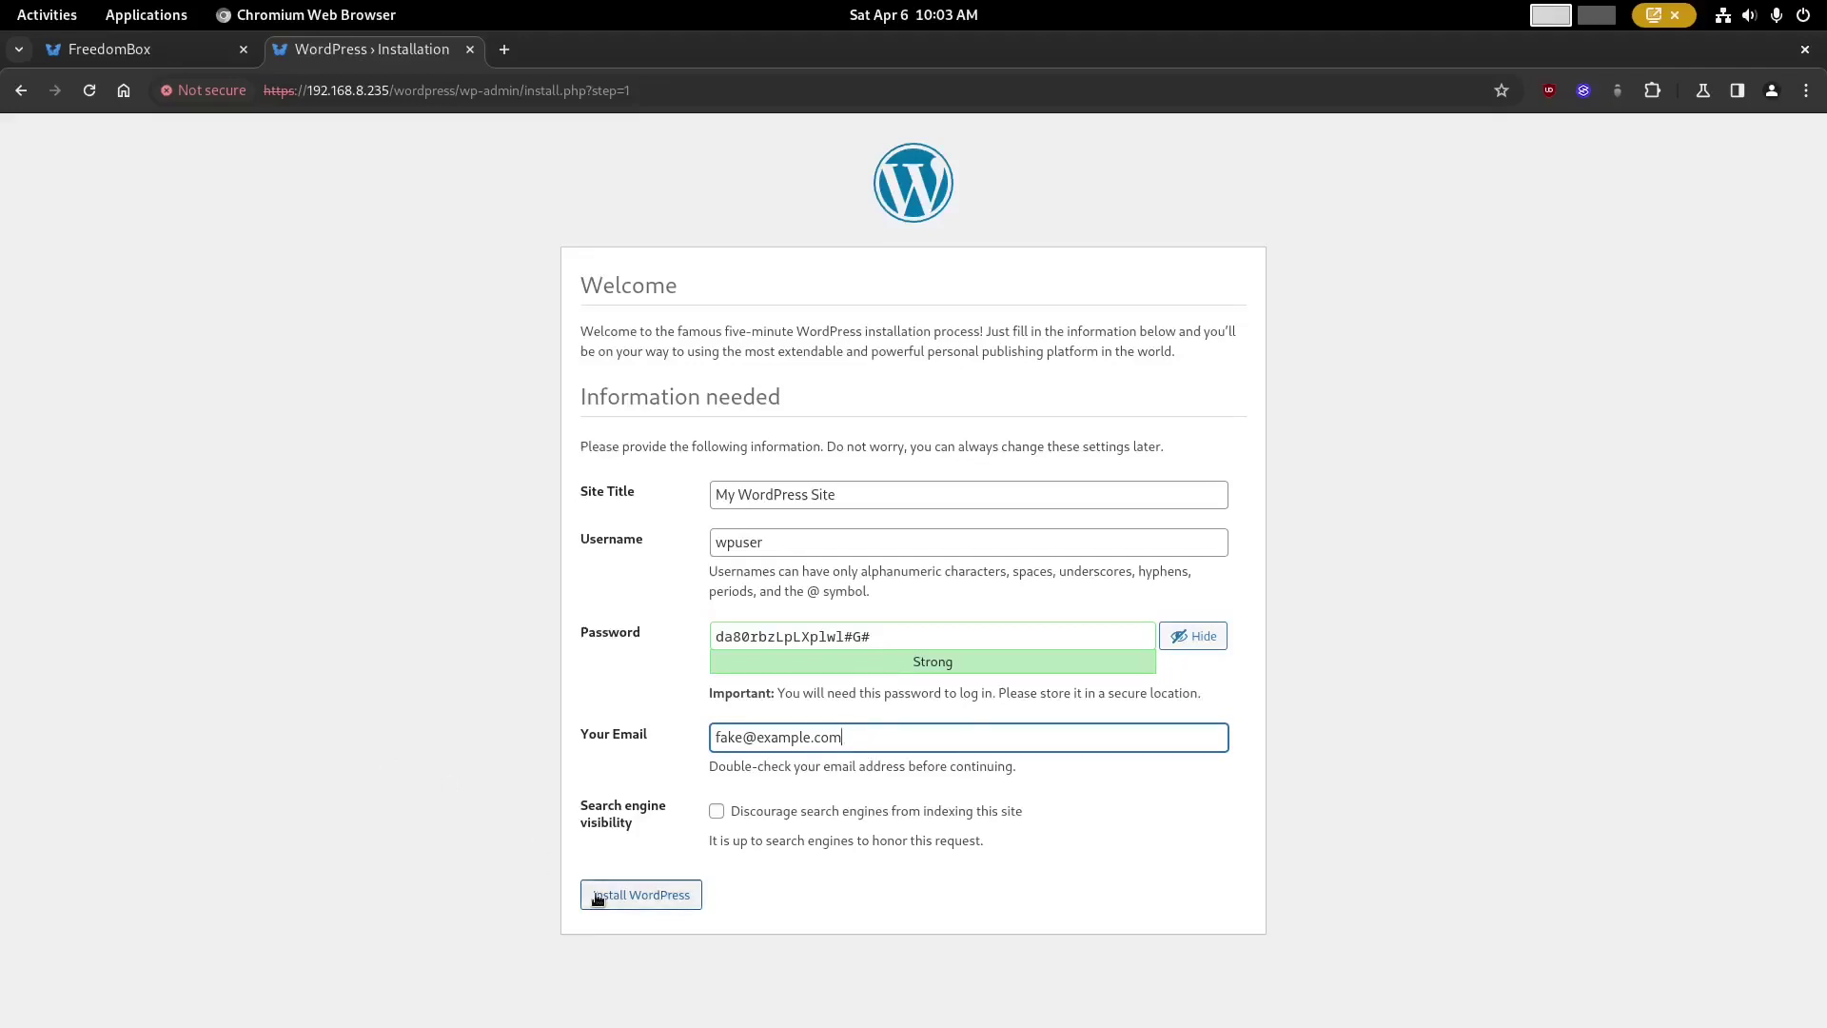
{"action": "left_click", "coordinate": [635, 900]}
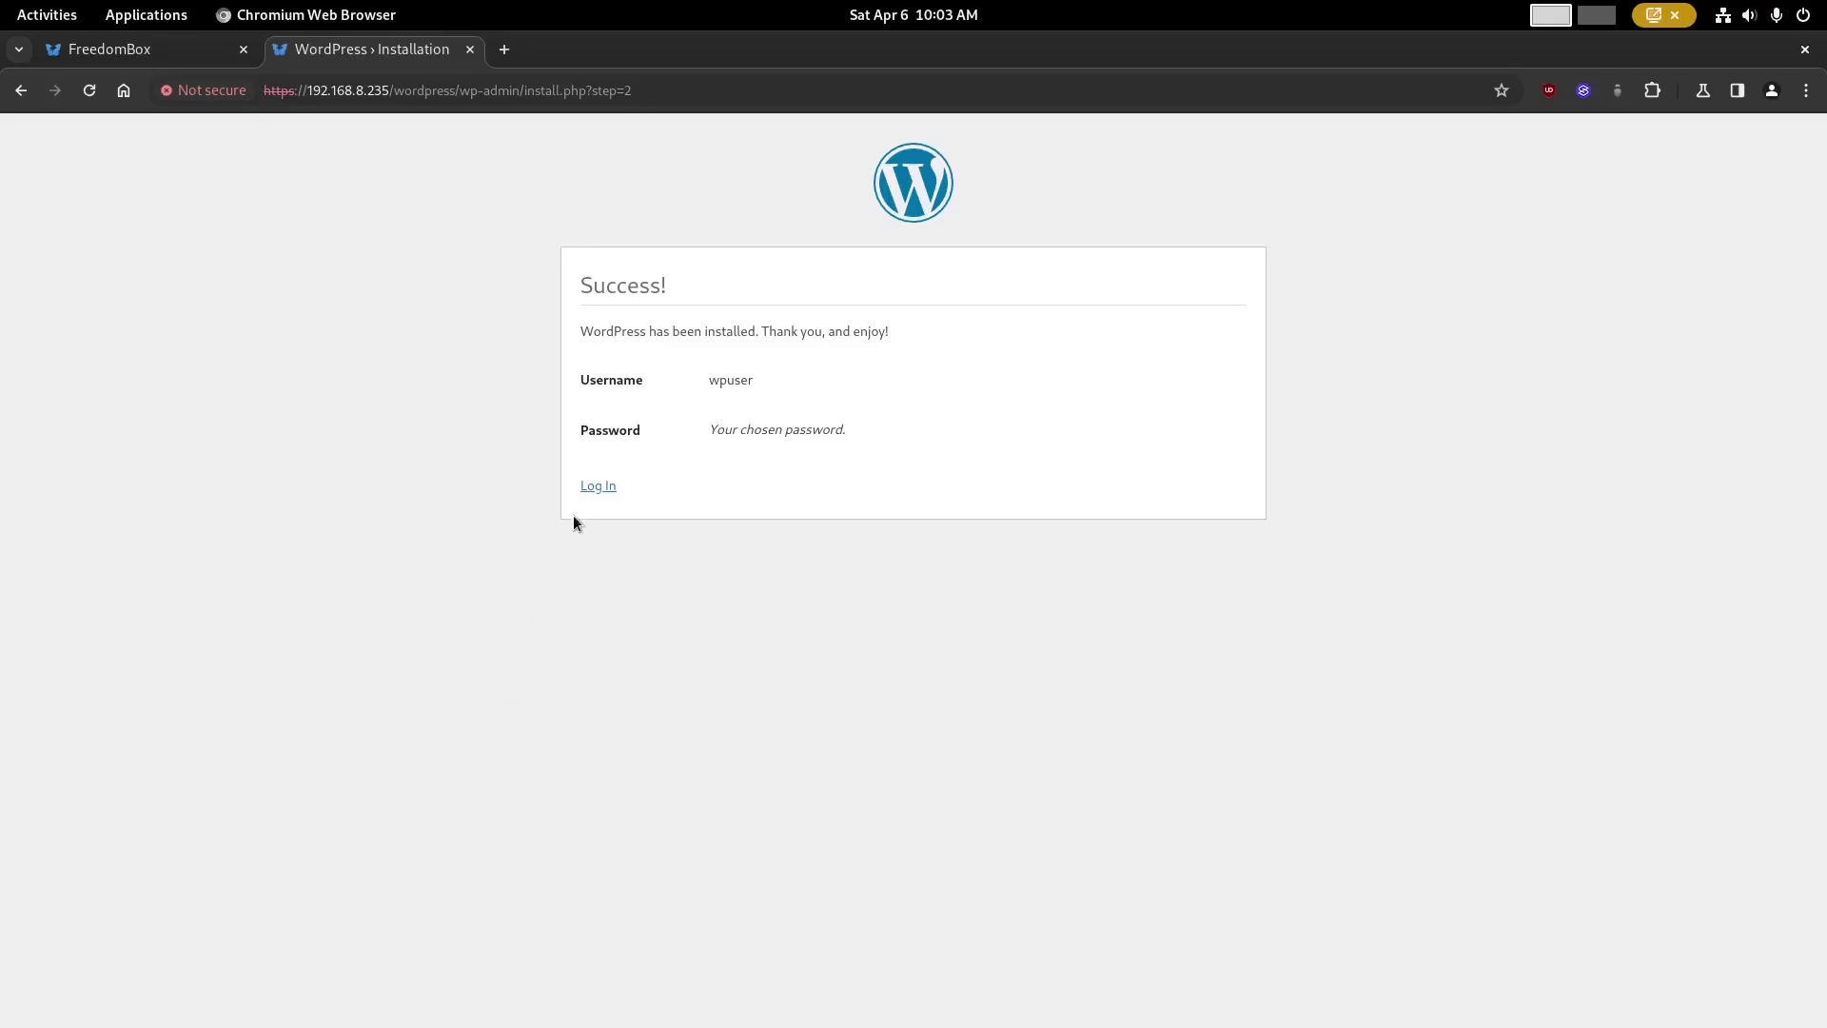
Try logging in as Wpuser with the admin password, then reveal the rejected password
{"action": "left_click", "coordinate": [601, 485]}
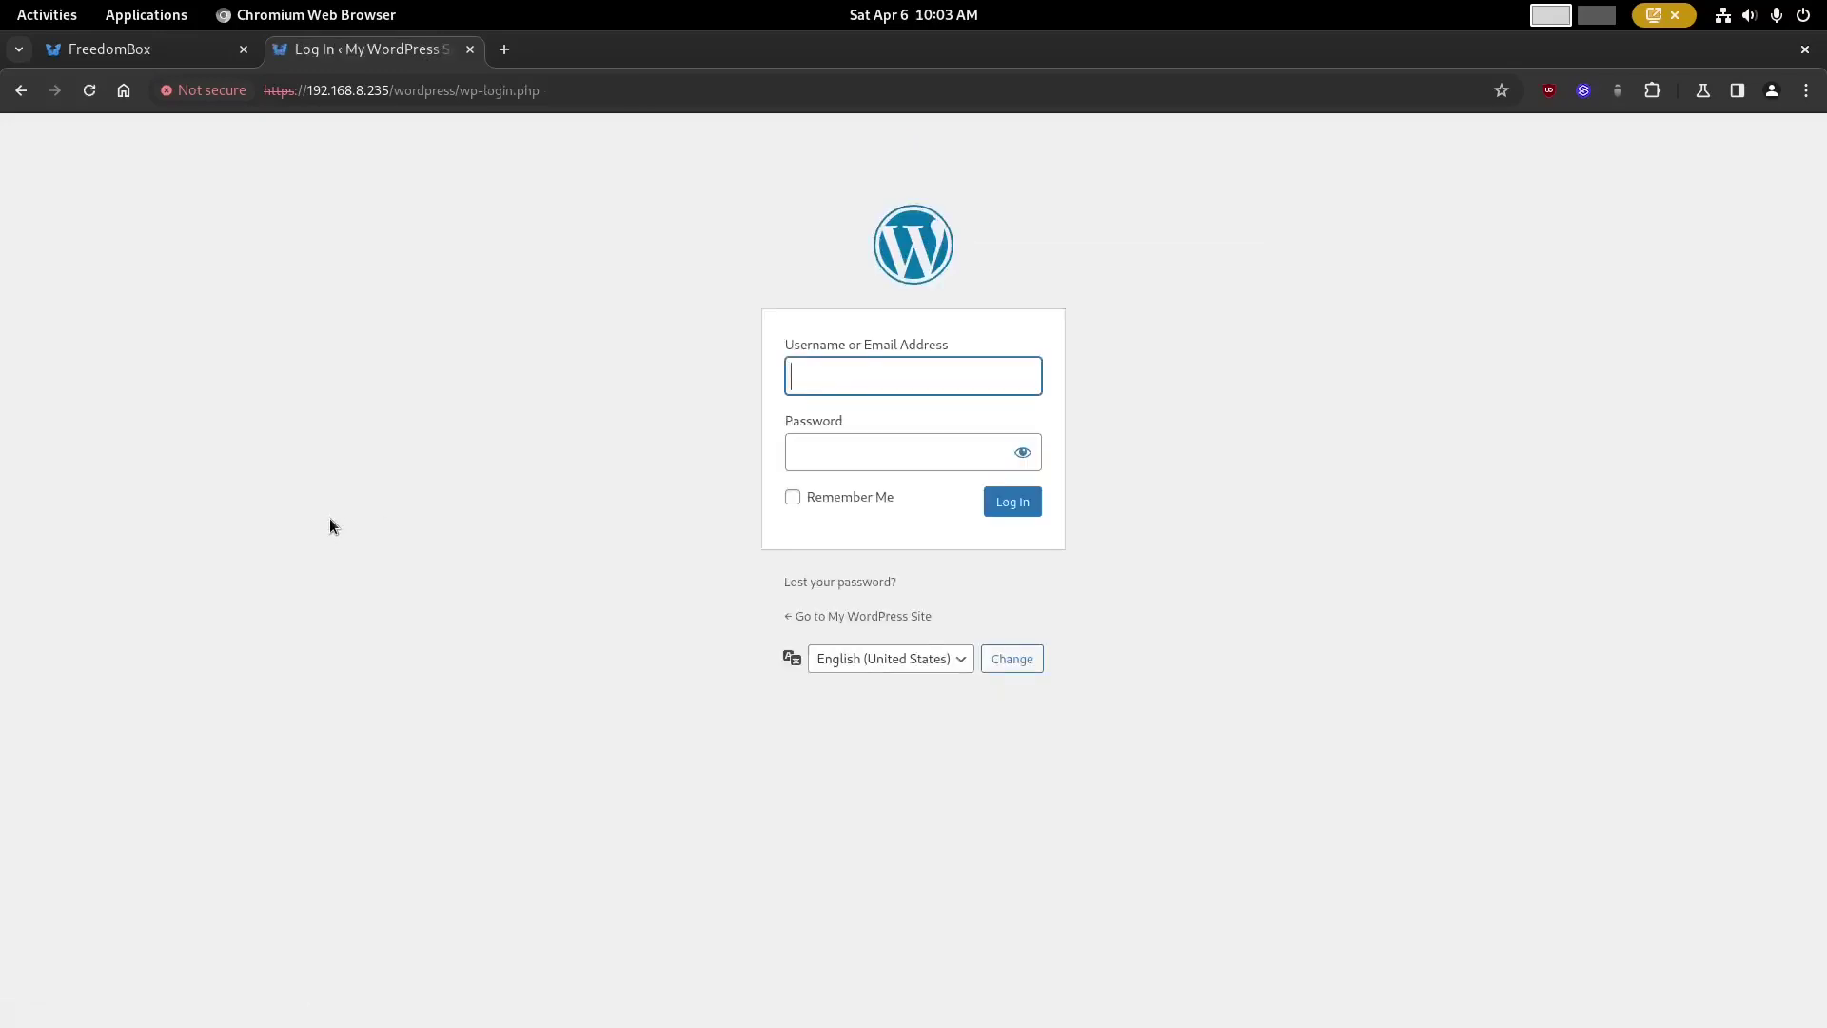
{"action": "type", "text": "Wpuser"}
{"action": "key", "text": "Tab"}
{"action": "type", "text": "••"}
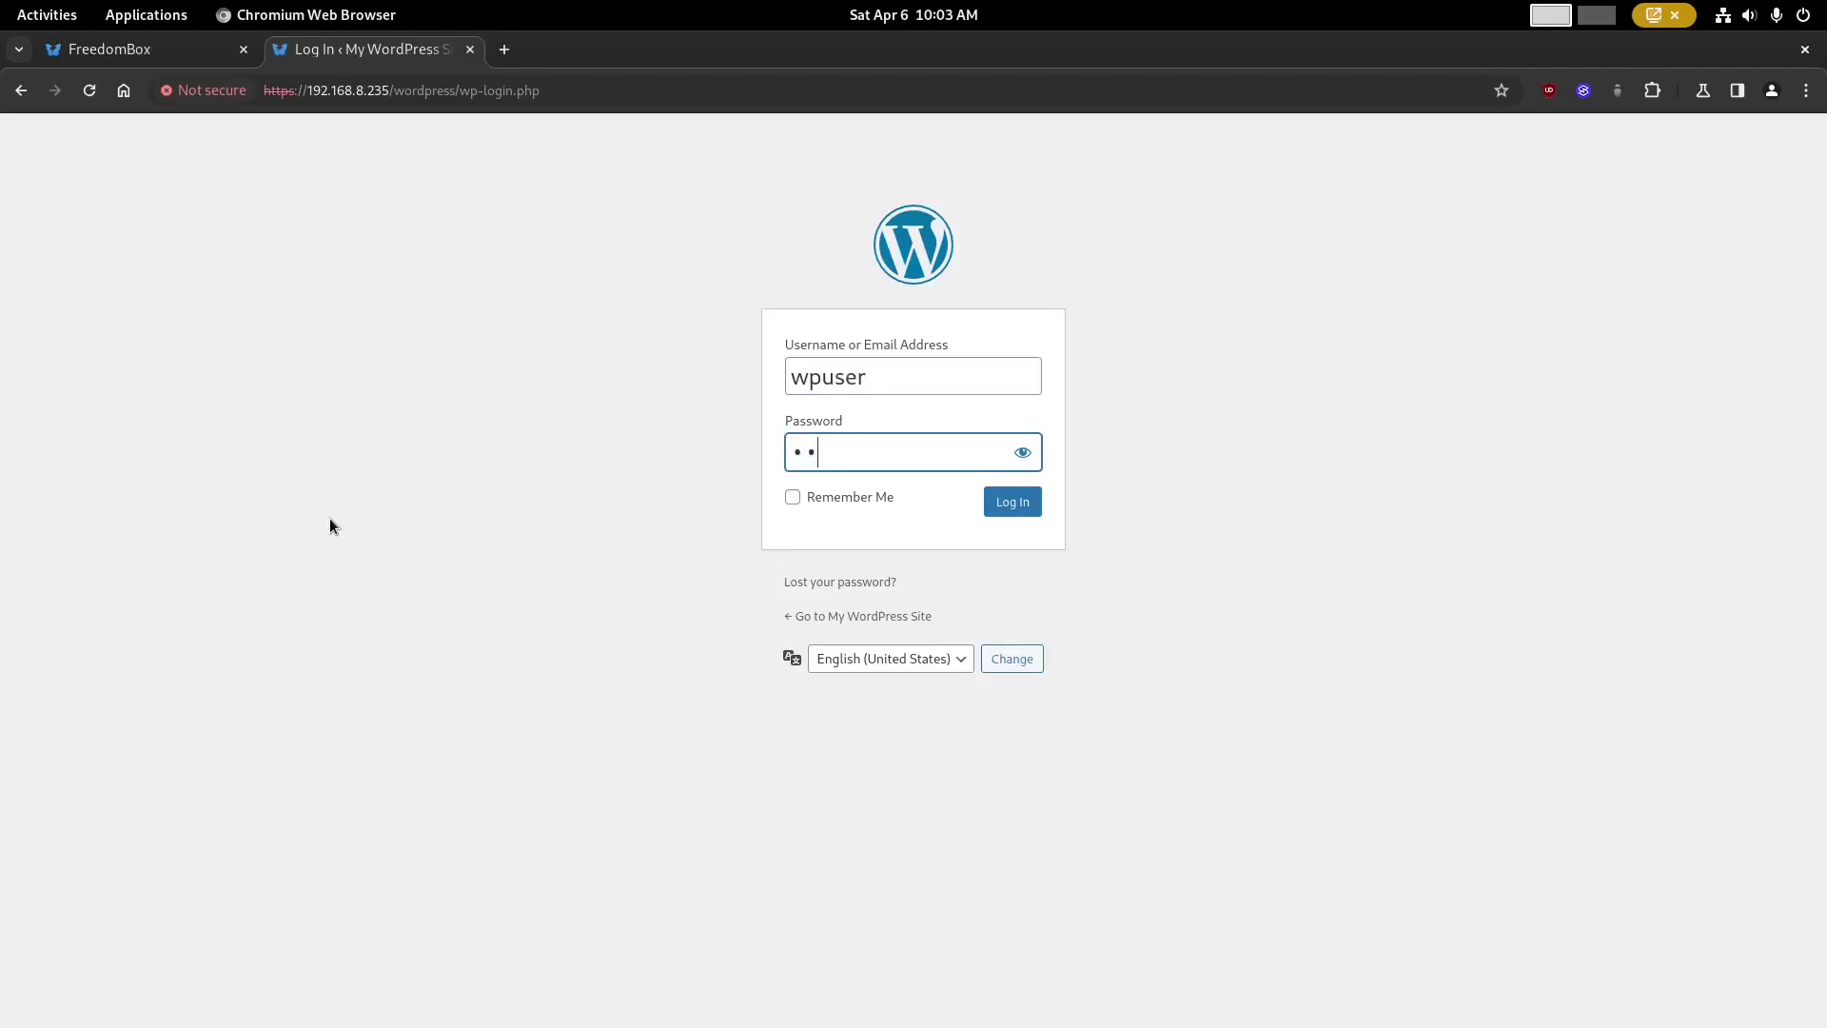
{"action": "type", "text": "••••••••••••••"}
{"action": "left_click", "coordinate": [1012, 500]}
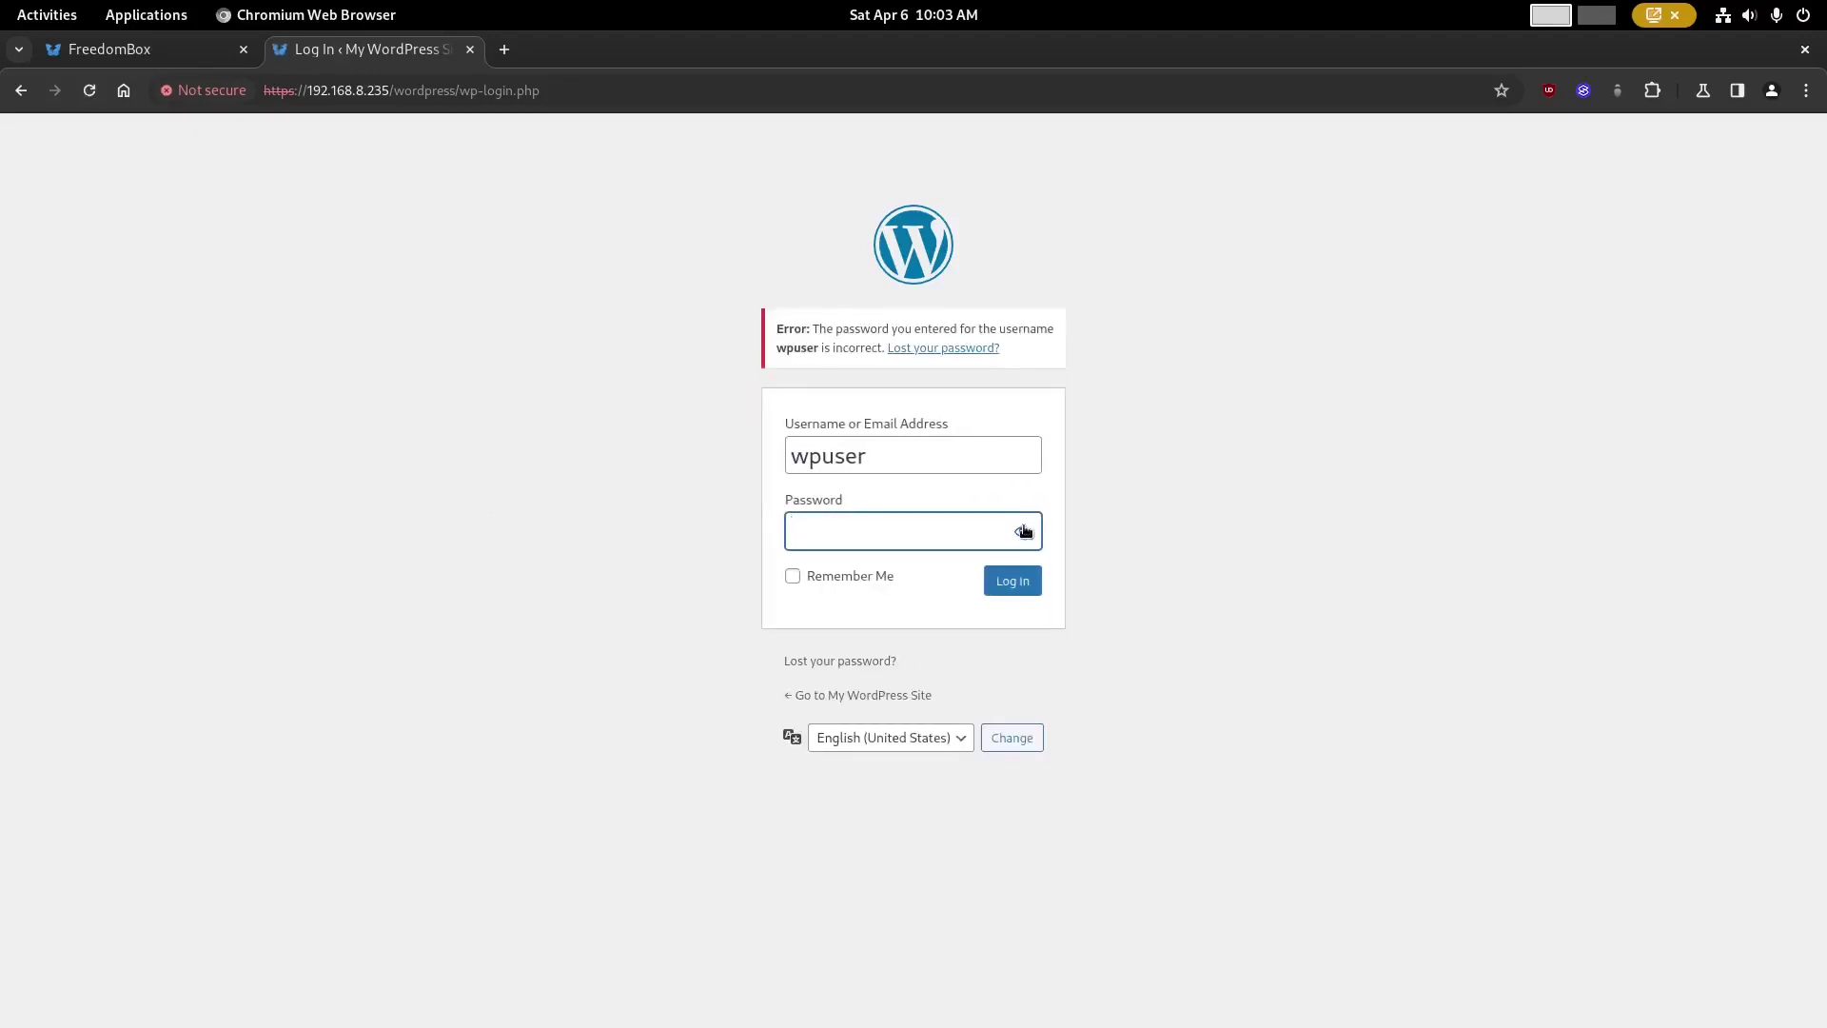
{"action": "left_click", "coordinate": [1022, 531]}
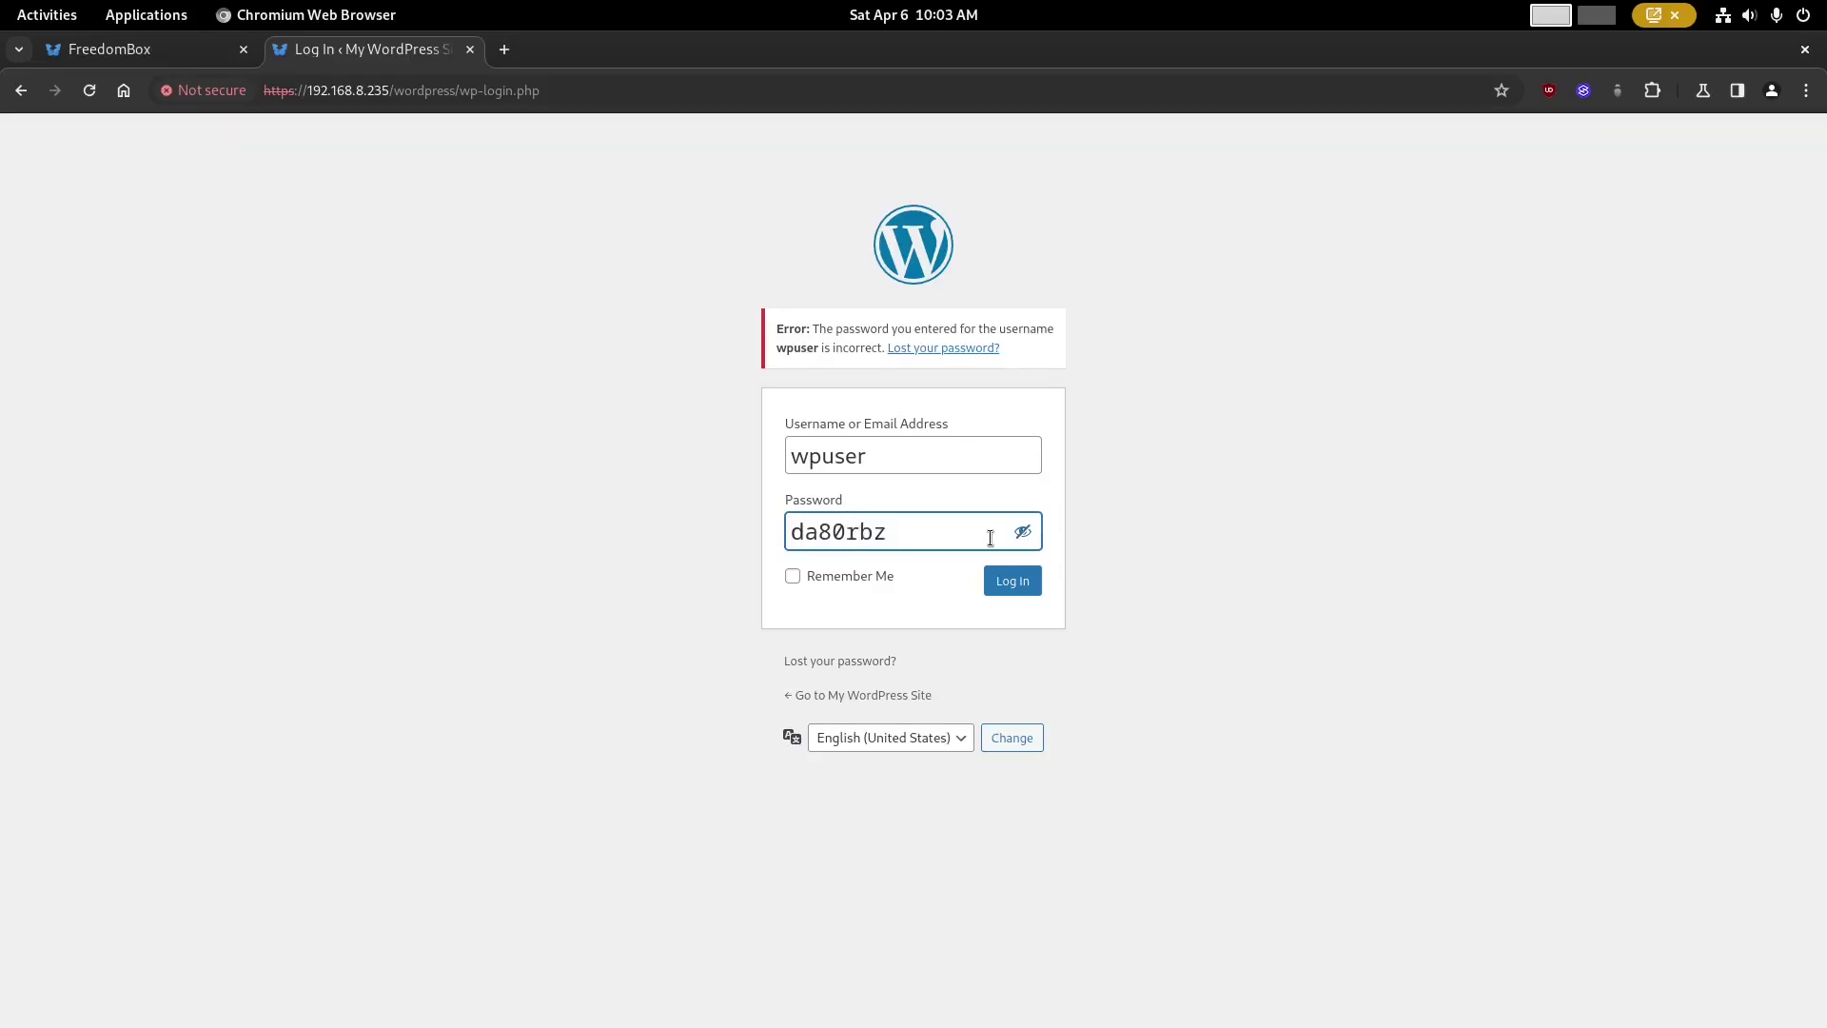
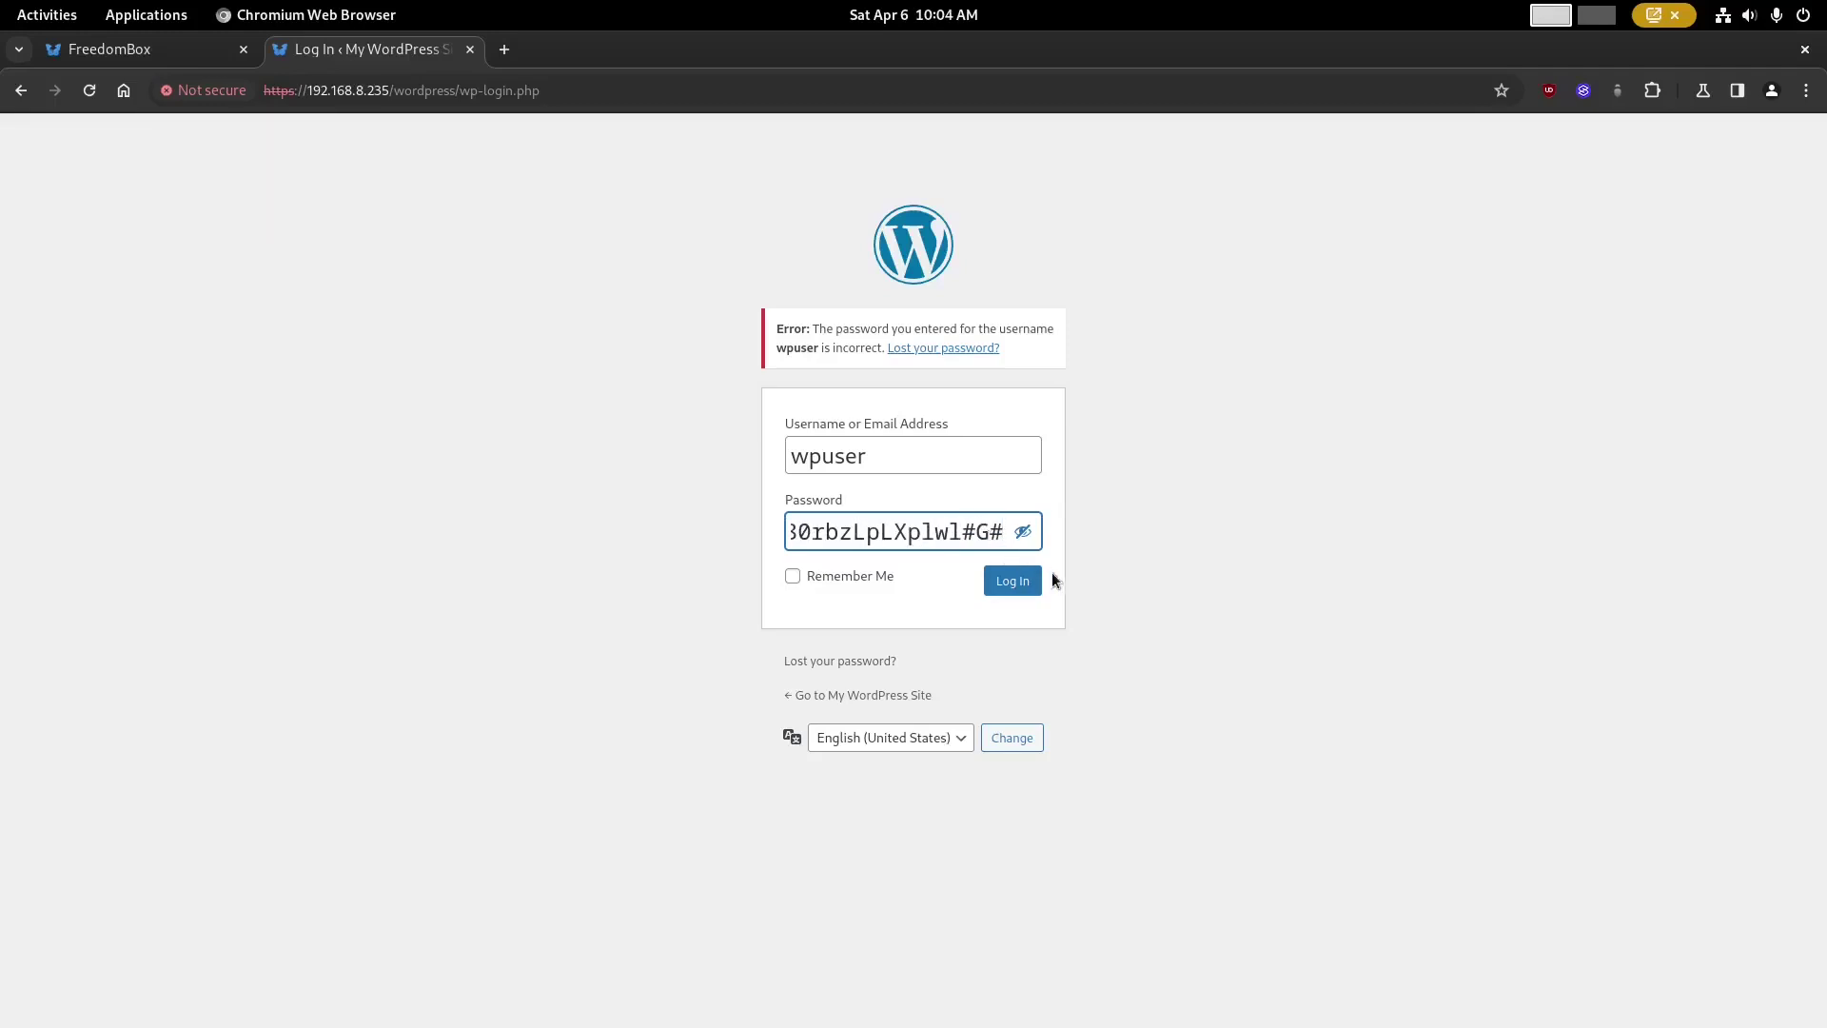
Submit the filled-in username and password to reach the WordPress admin Dashboard
{"action": "left_click", "coordinate": [1015, 581]}
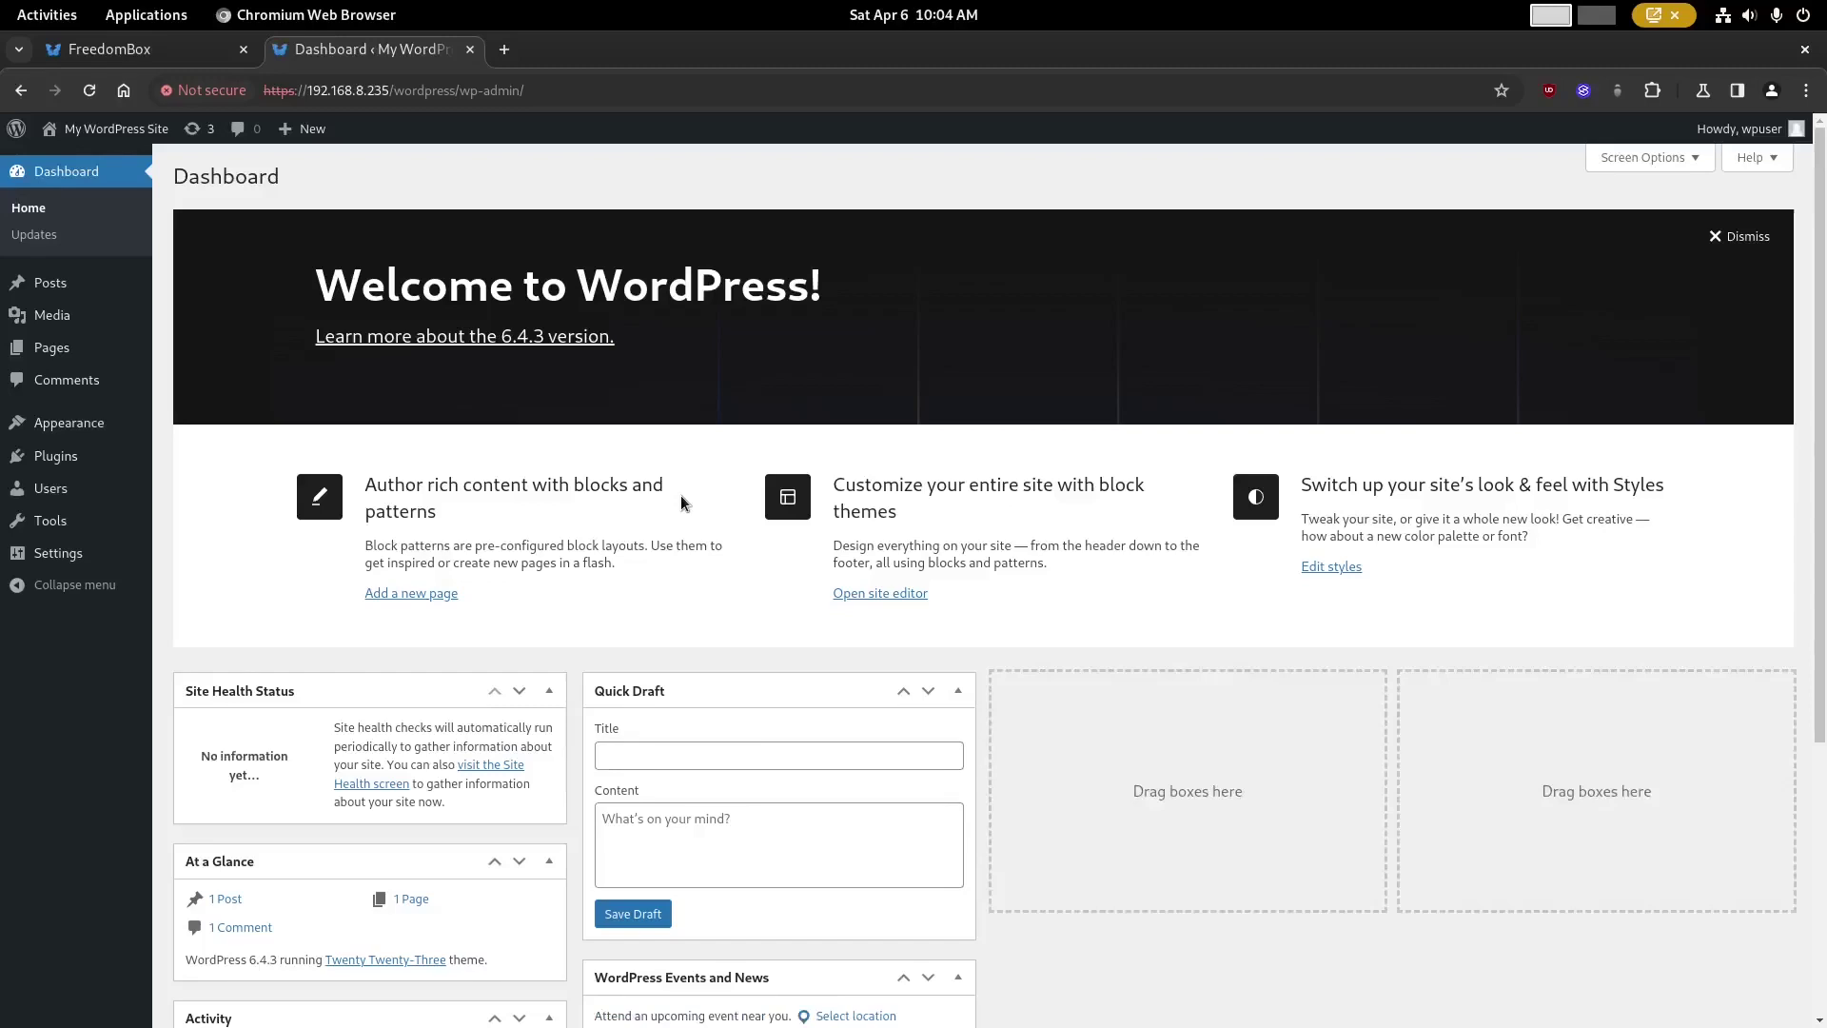
{"action": "scroll", "coordinate": [681, 495], "scroll_direction": "down", "scroll_amount": 2}
Save a Quick Draft titled 'First post!' reading 'This is my first post.' and open it for editing
{"action": "left_click", "coordinate": [664, 638]}
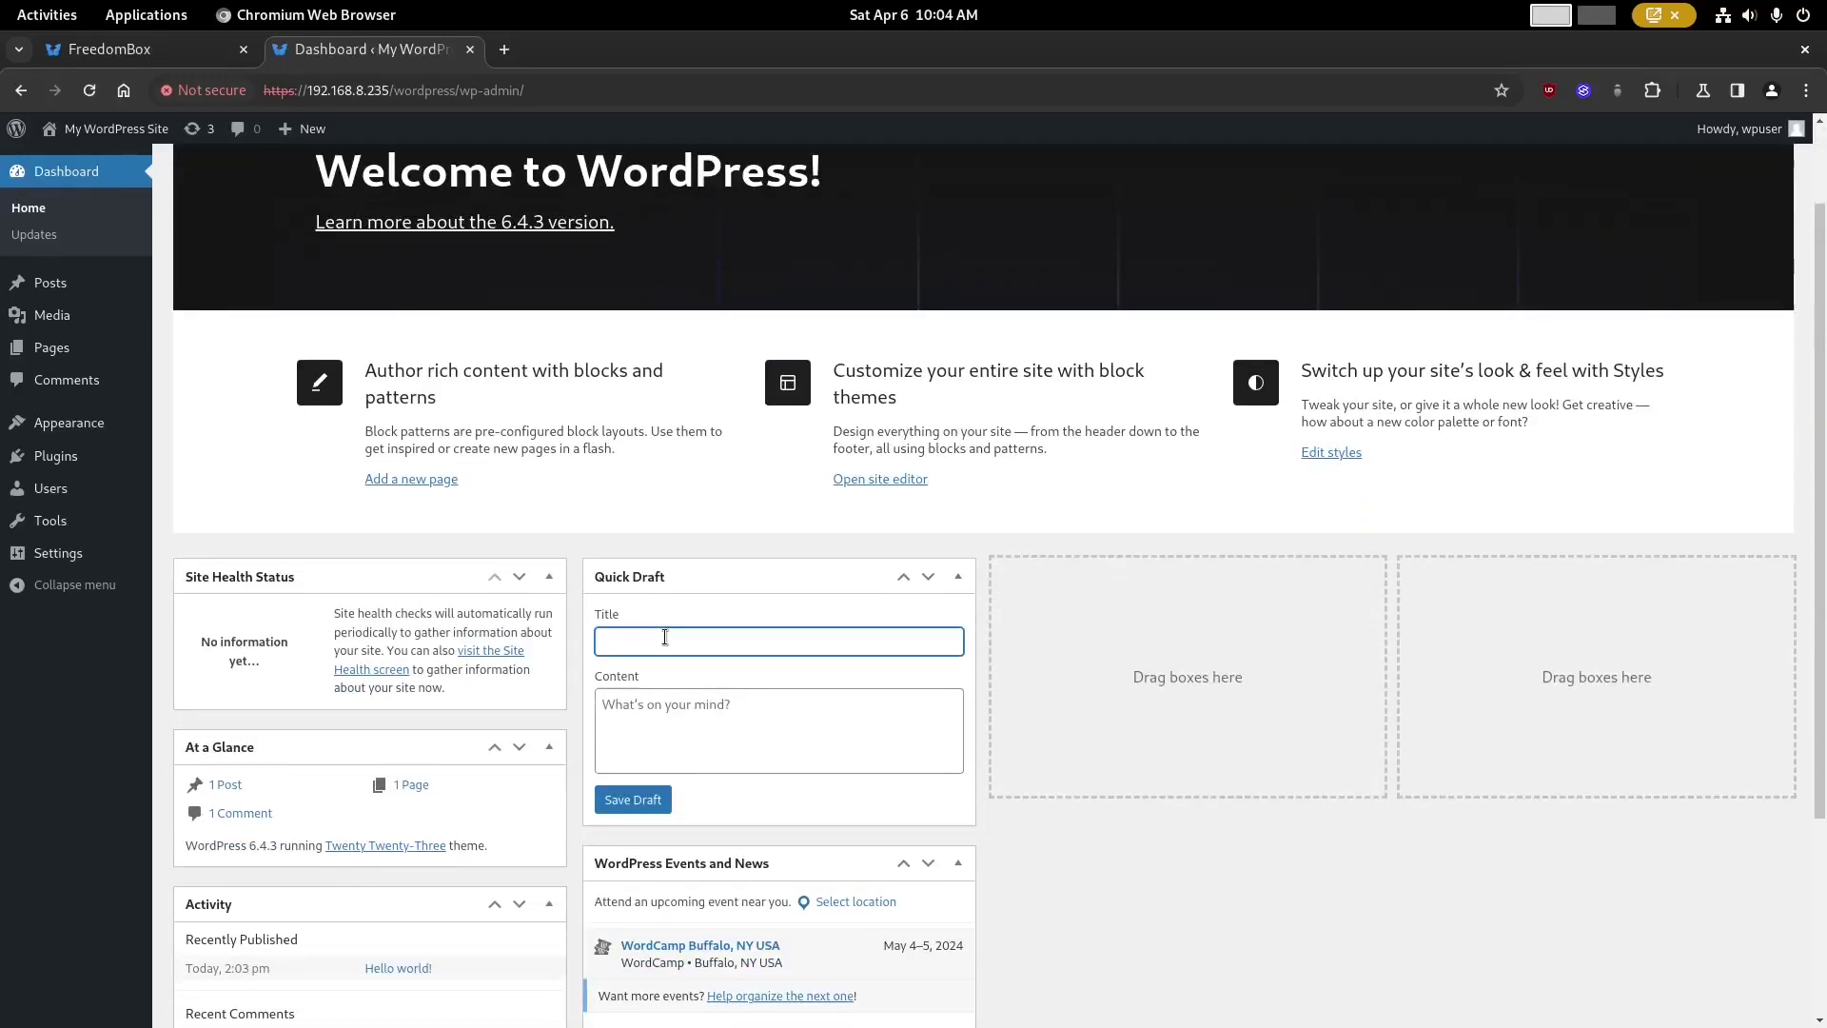
{"action": "type", "text": "First post!"}
{"action": "left_click", "coordinate": [760, 754]}
{"action": "type", "text": "T"}
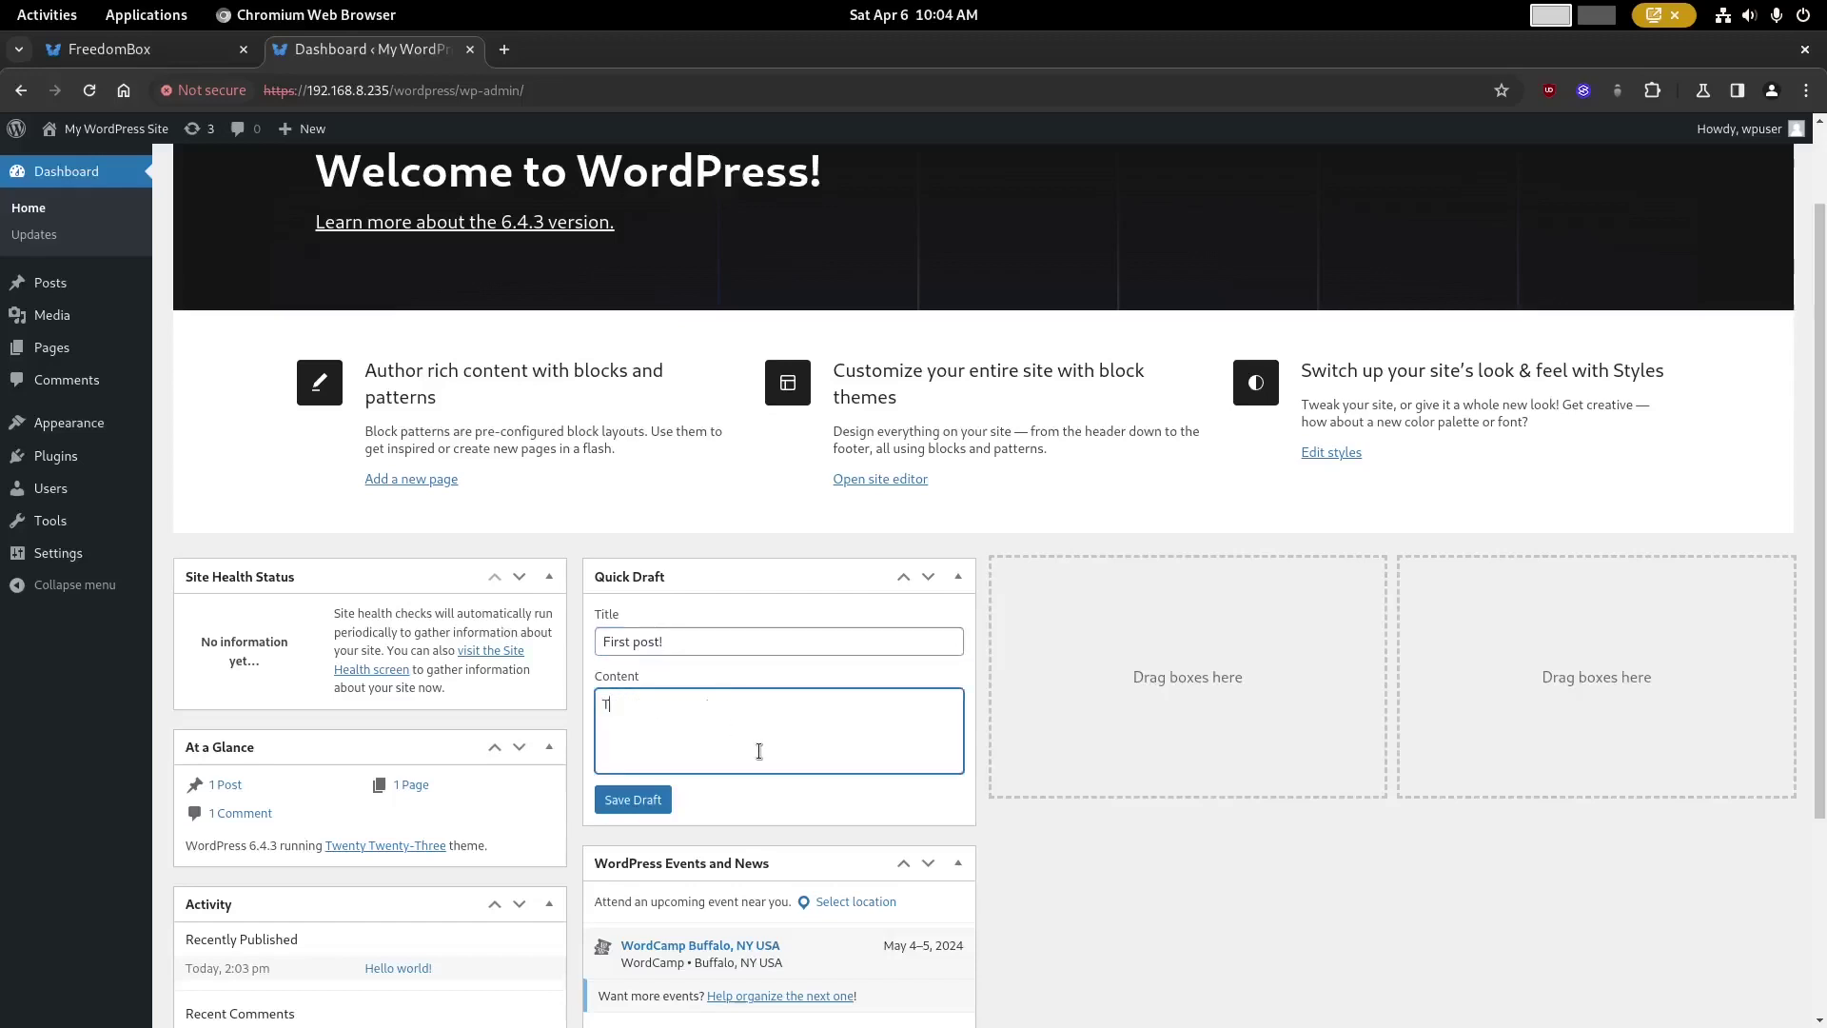
{"action": "type", "text": "his is my first post."}
{"action": "left_click", "coordinate": [631, 801]}
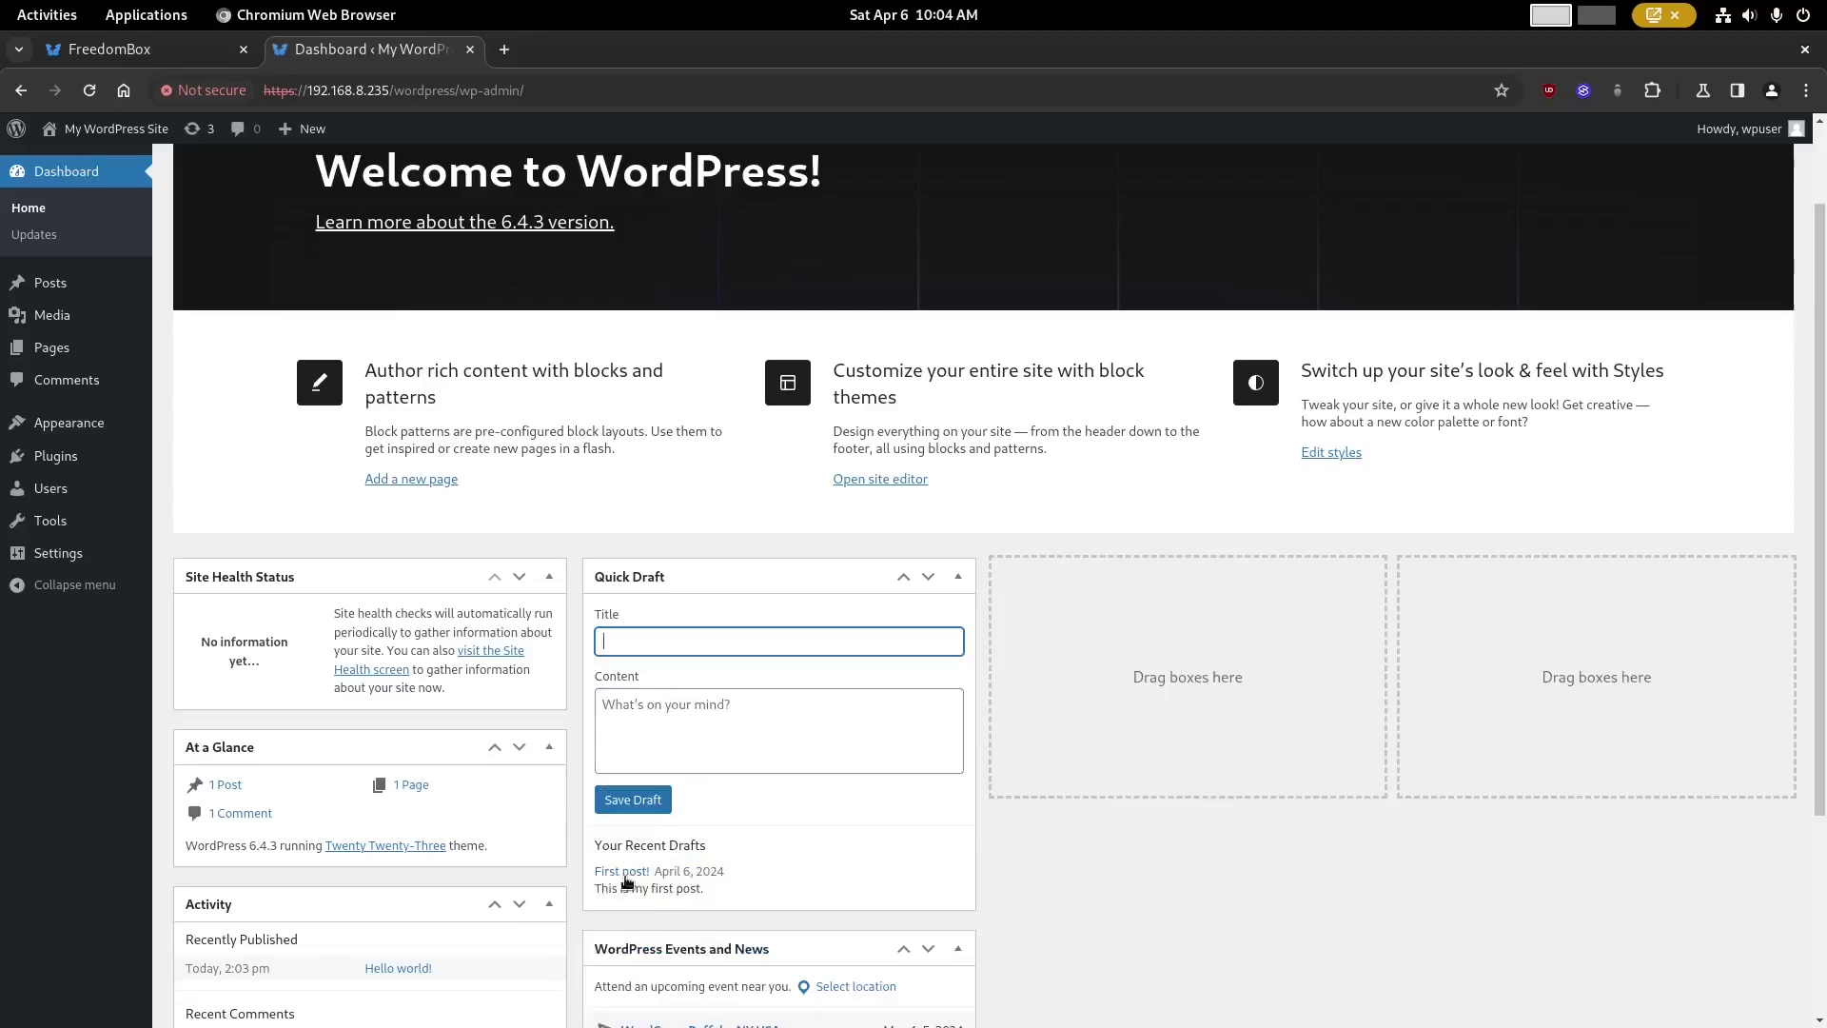
{"action": "left_click", "coordinate": [623, 873]}
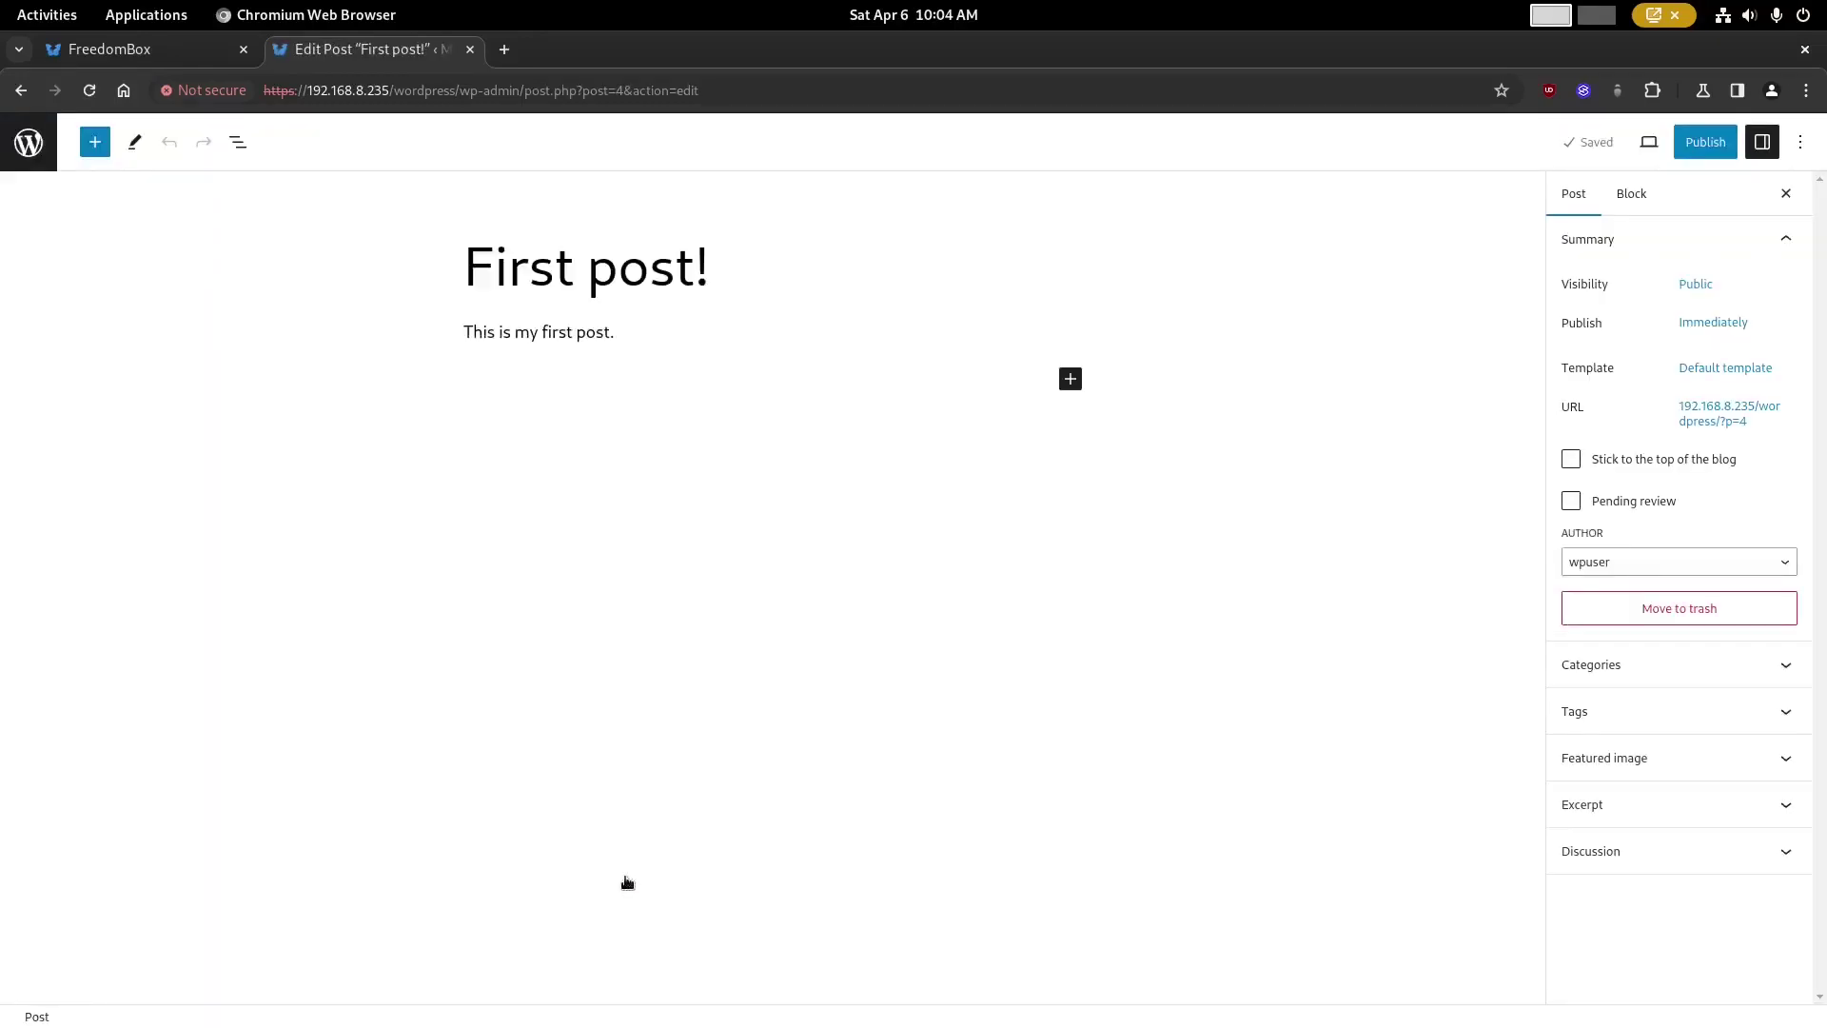
Publish 'First post!', view the live post, then check it on the site's home page
{"action": "left_click", "coordinate": [1704, 141]}
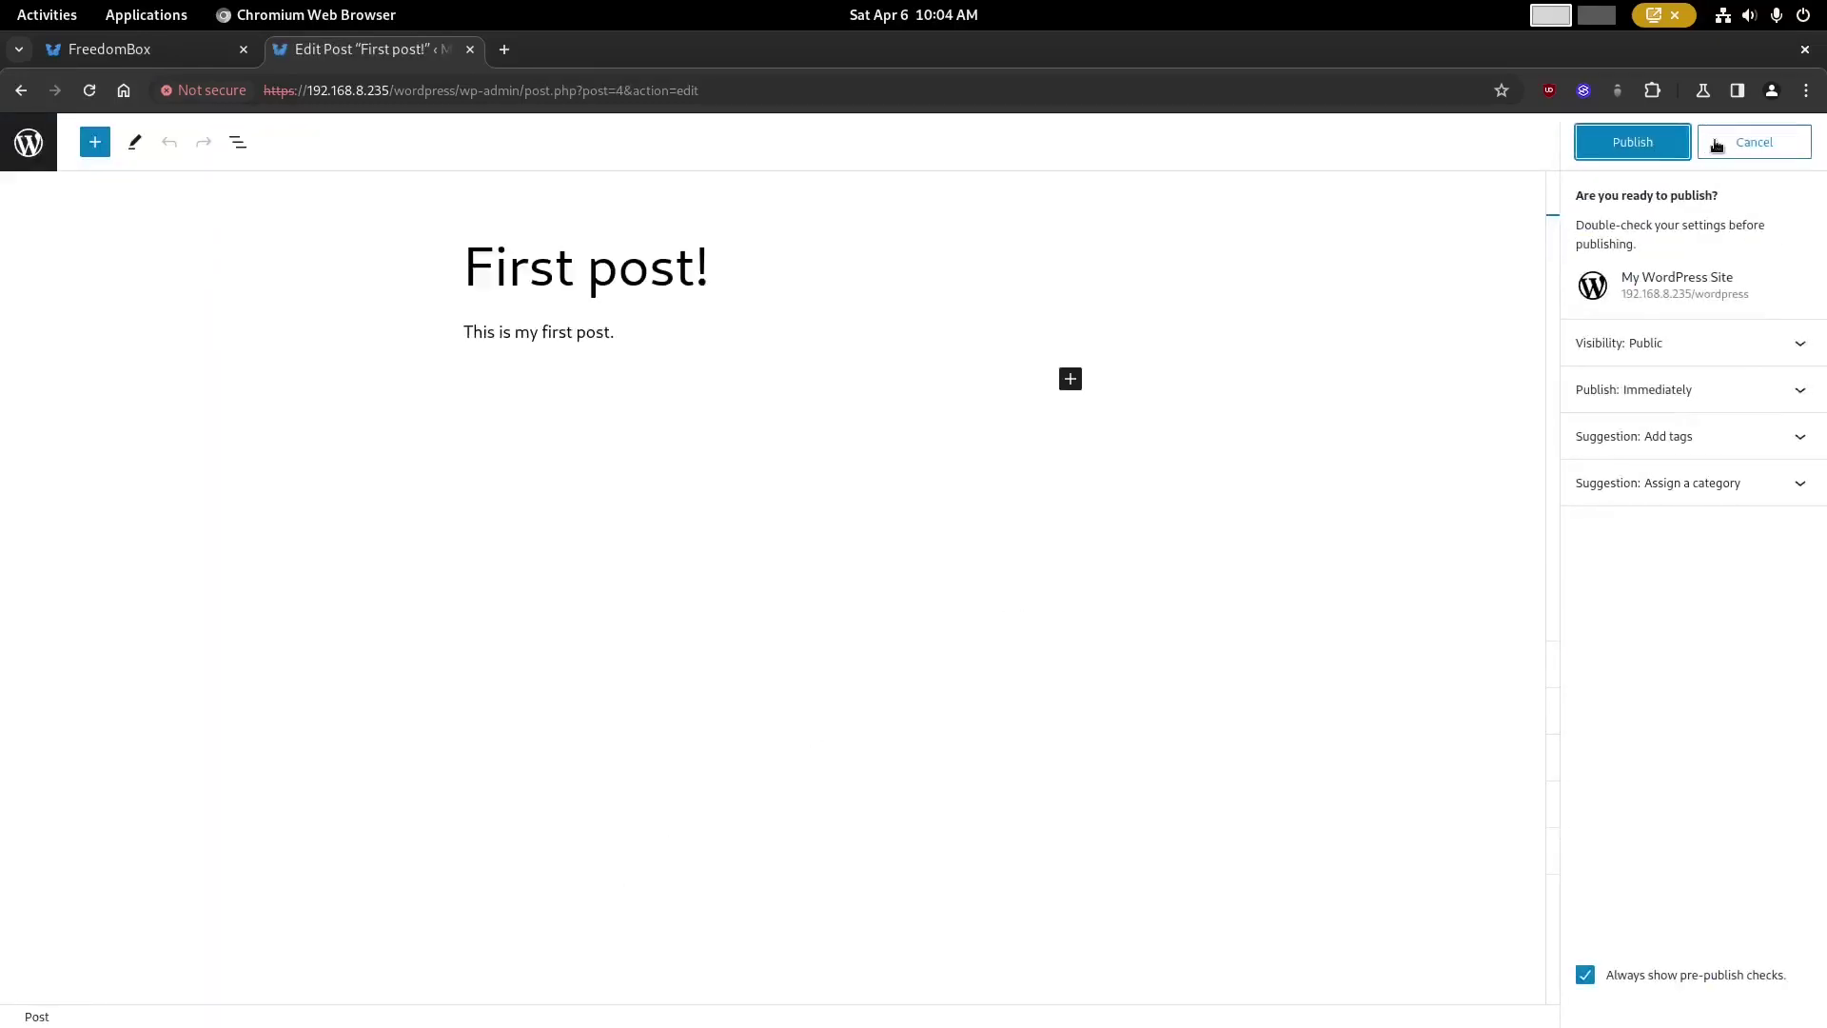
{"action": "left_click", "coordinate": [1642, 148]}
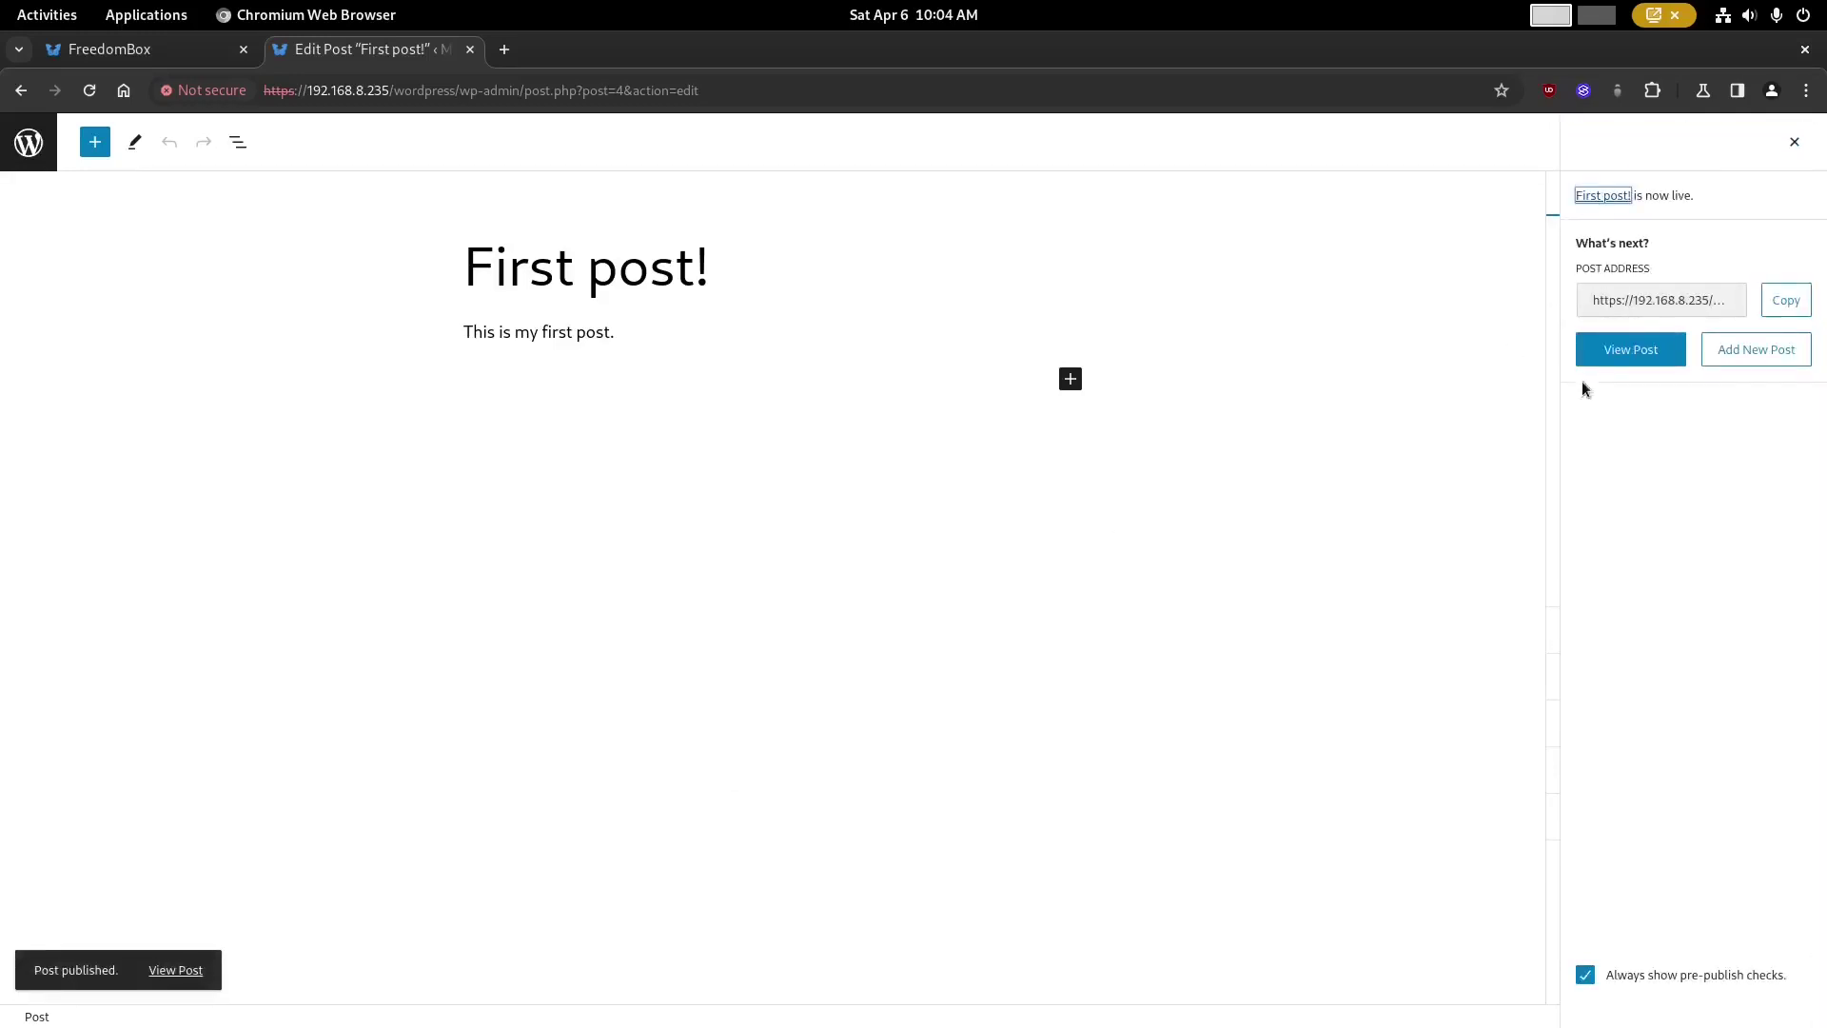
{"action": "left_click", "coordinate": [1628, 360]}
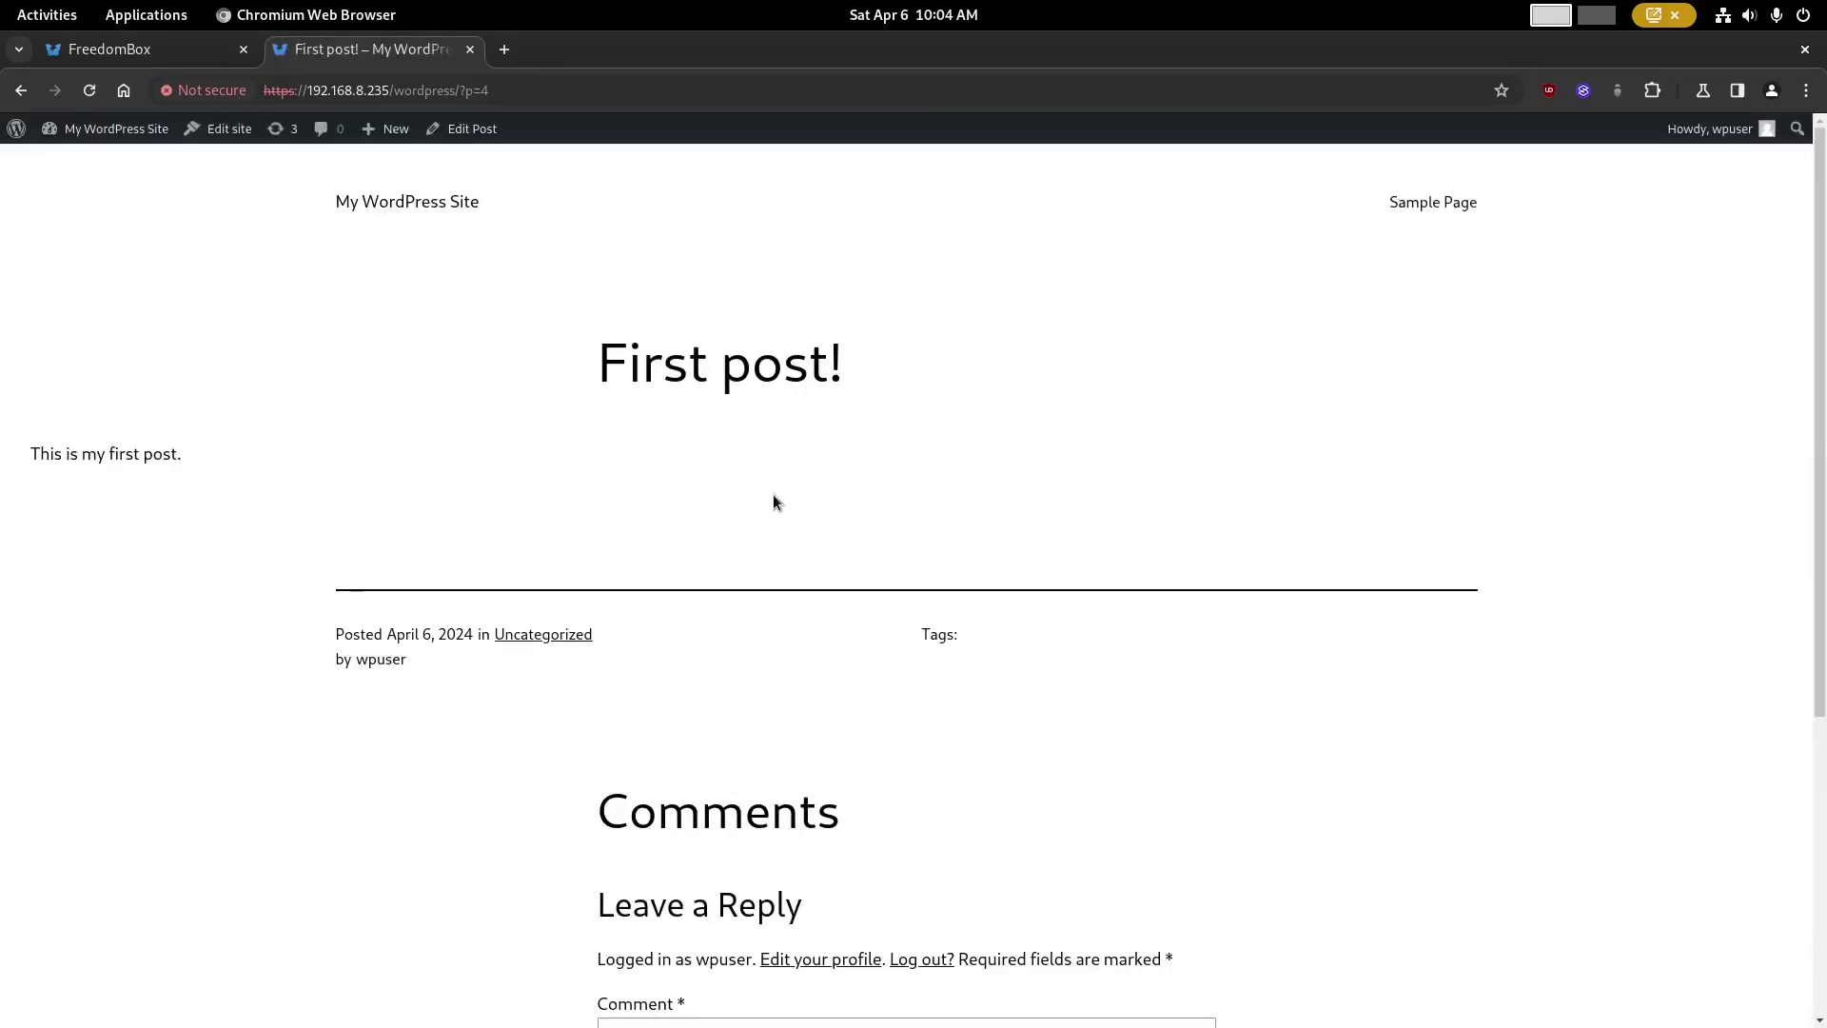
{"action": "scroll", "coordinate": [775, 502], "scroll_direction": "down", "scroll_amount": 3}
{"action": "scroll", "coordinate": [773, 501], "scroll_direction": "up", "scroll_amount": 3}
{"action": "left_click", "coordinate": [463, 203]}
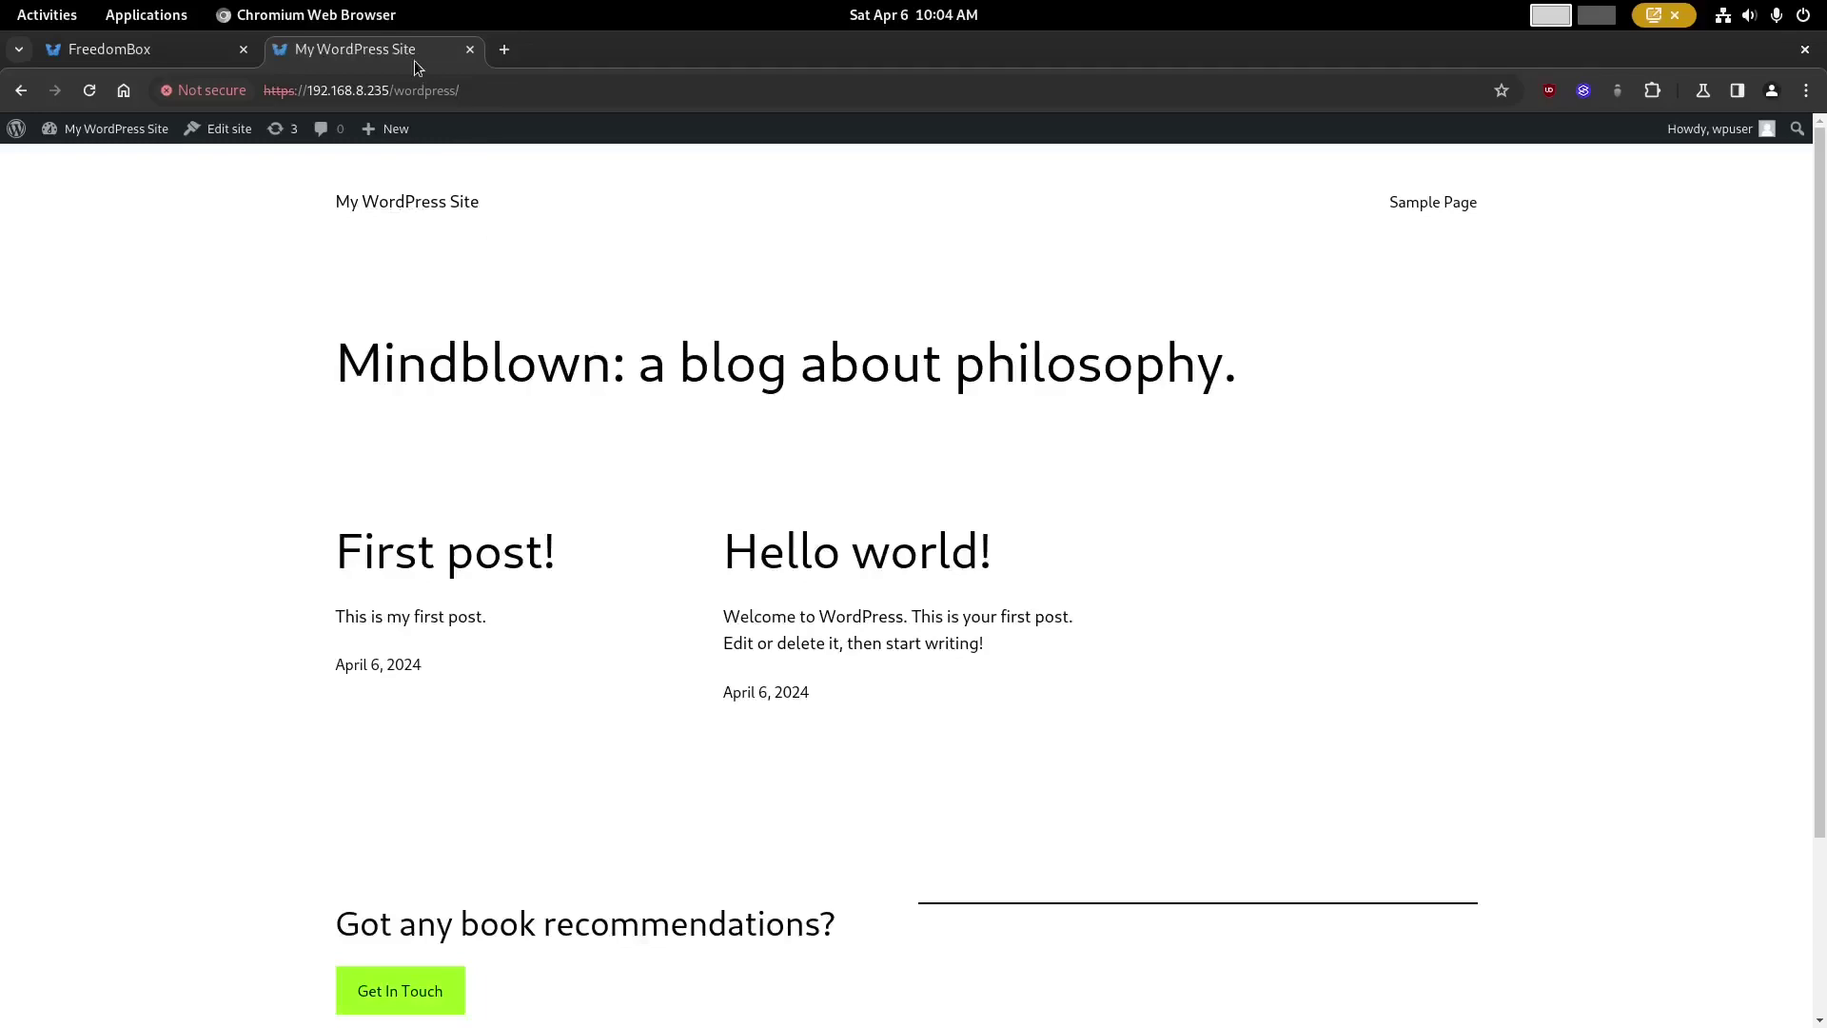
Back in FreedomBox, enable Public access for WordPress and apply it with Update setup
{"action": "left_click", "coordinate": [471, 51]}
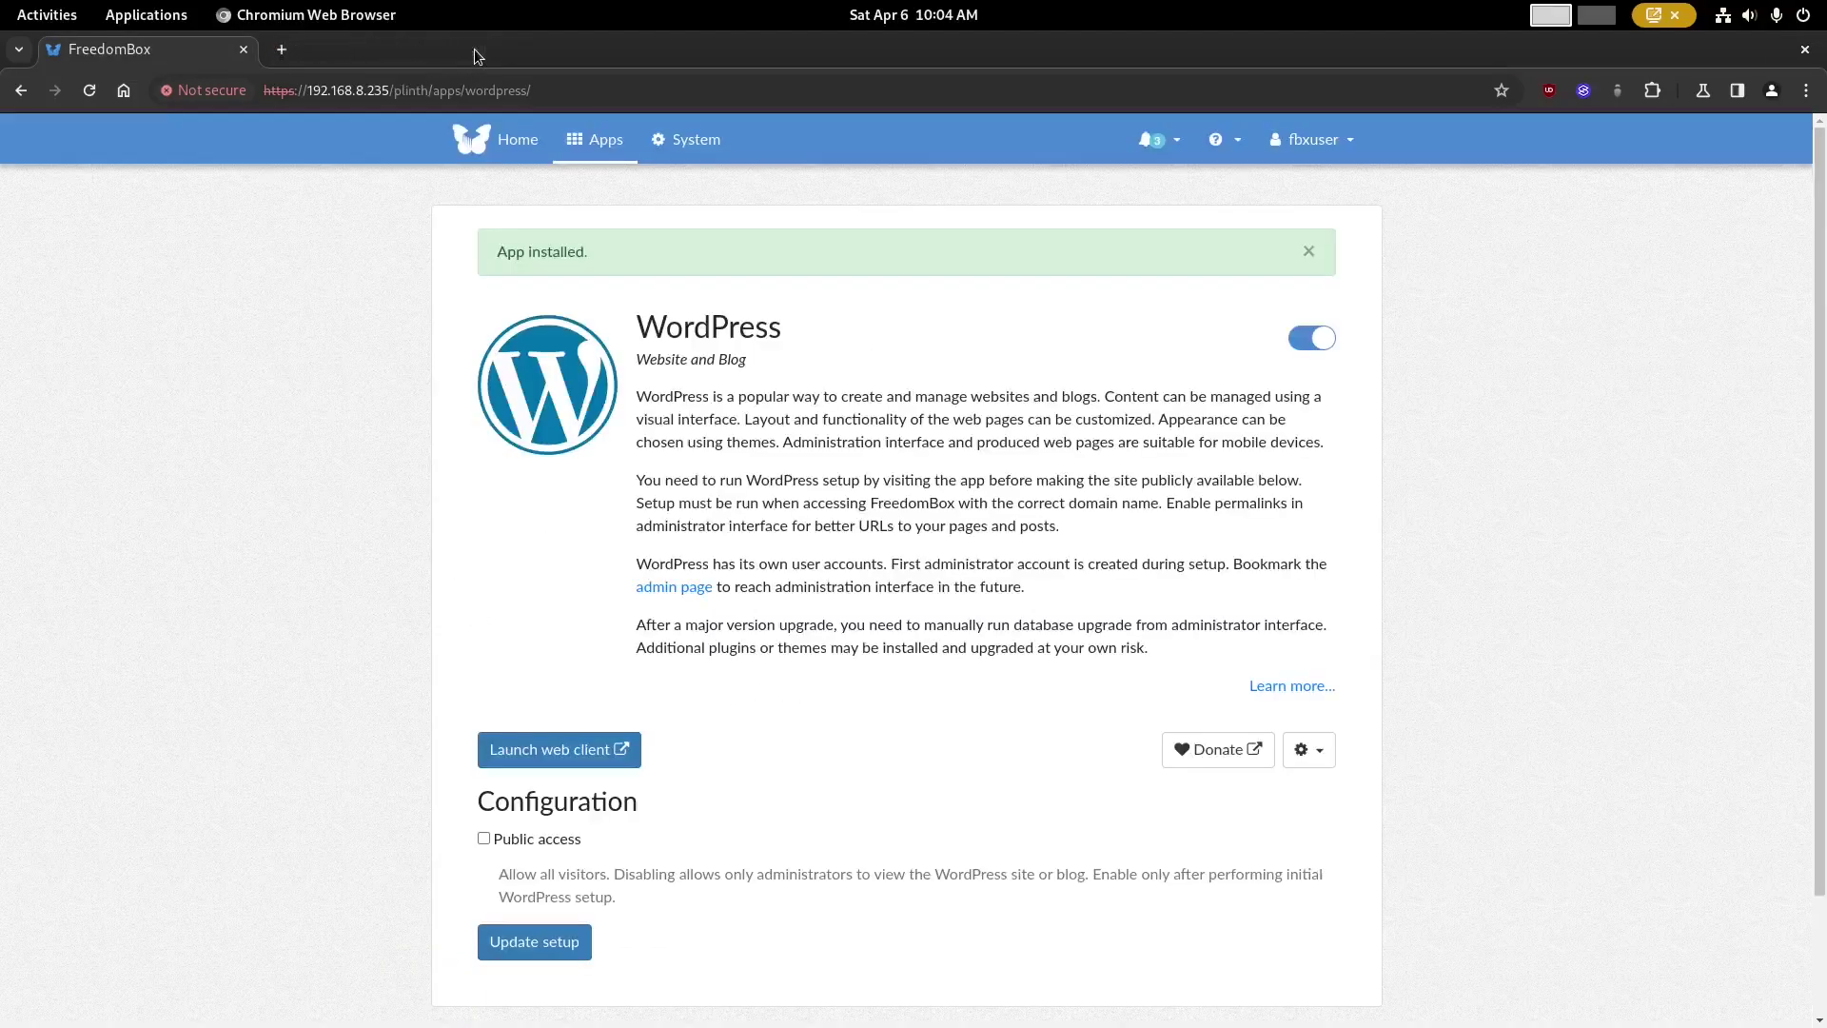
{"action": "scroll", "coordinate": [541, 436], "scroll_direction": "down", "scroll_amount": 3}
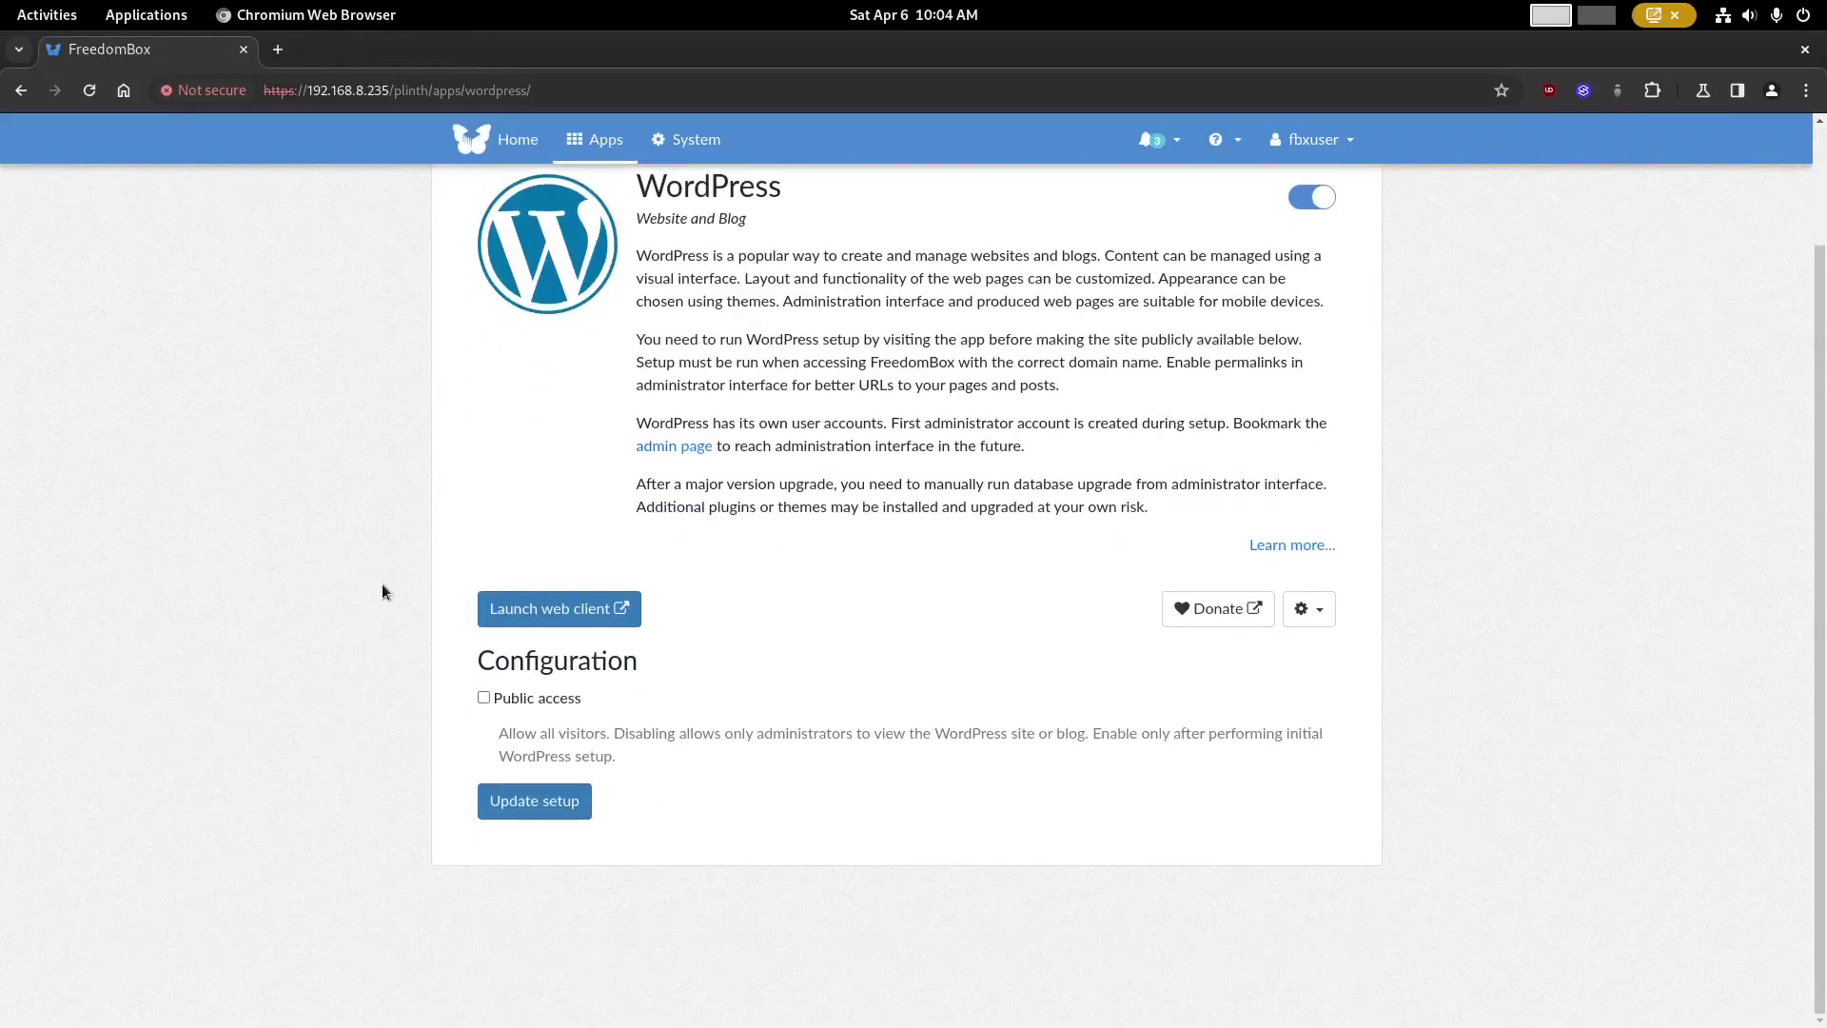
{"action": "left_click", "coordinate": [485, 700]}
{"action": "left_click", "coordinate": [535, 807]}
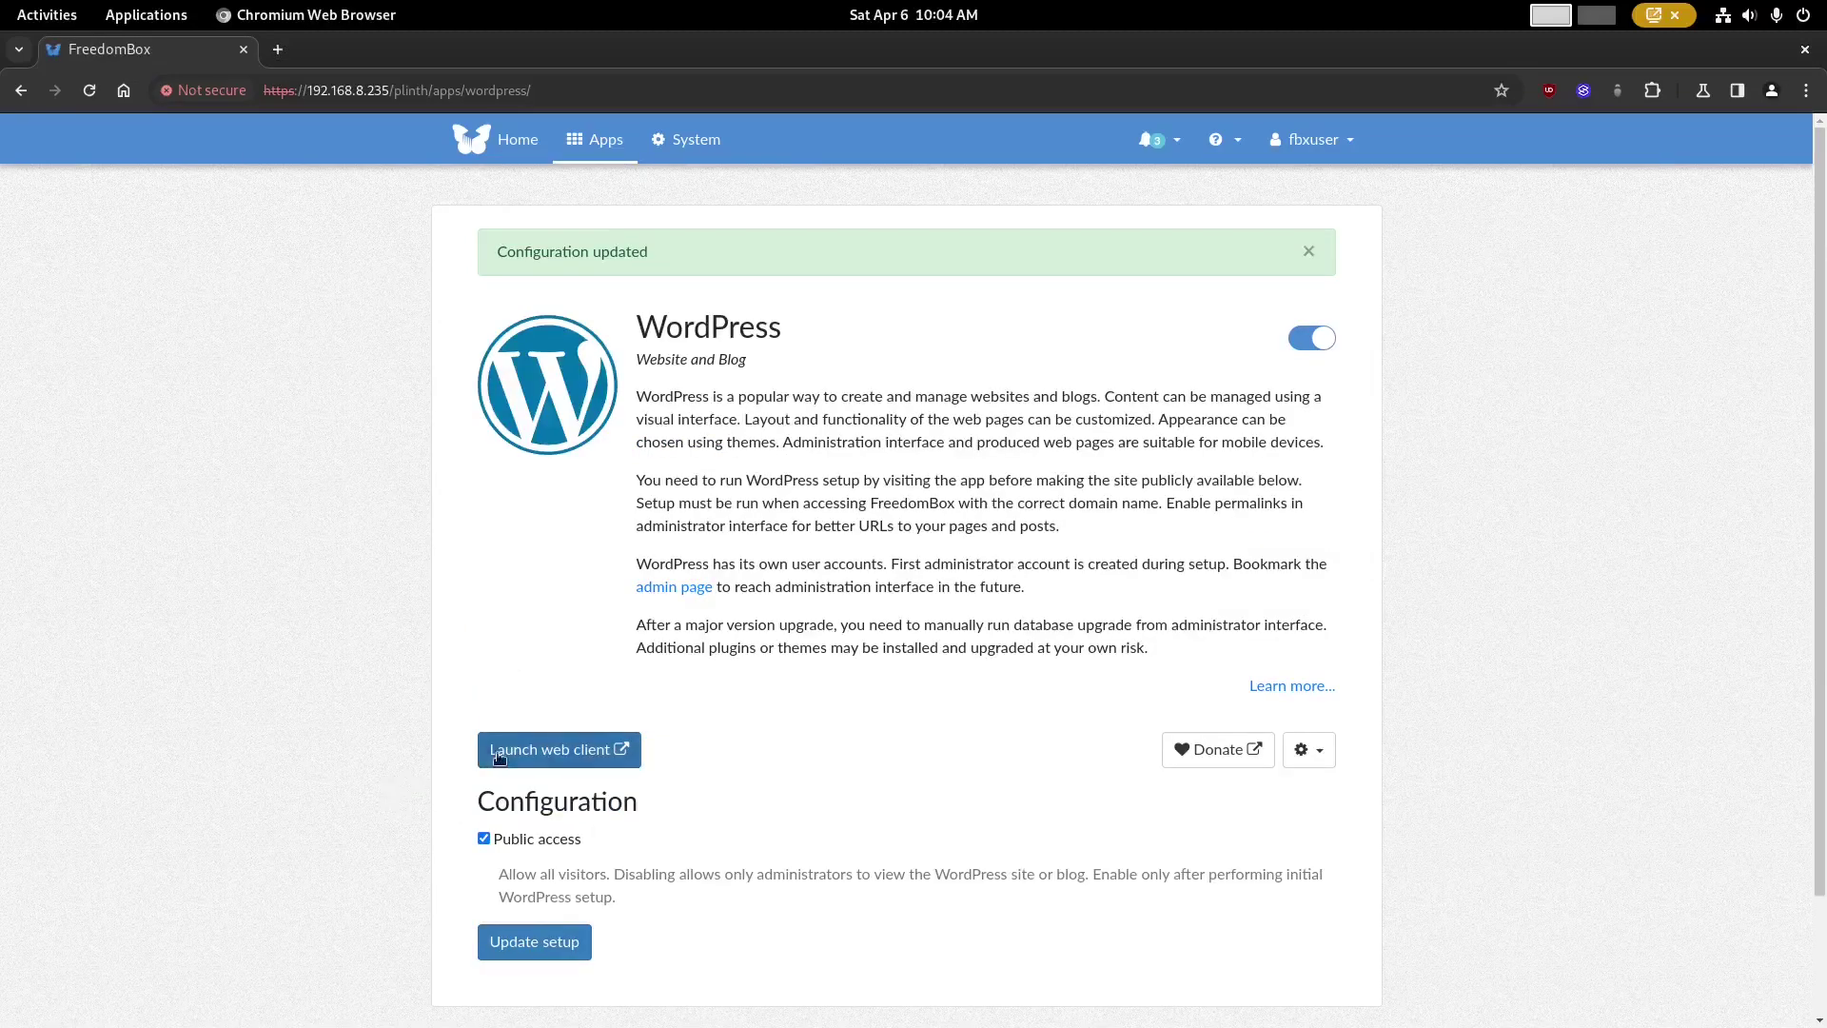
{"action": "left_click", "coordinate": [562, 758]}
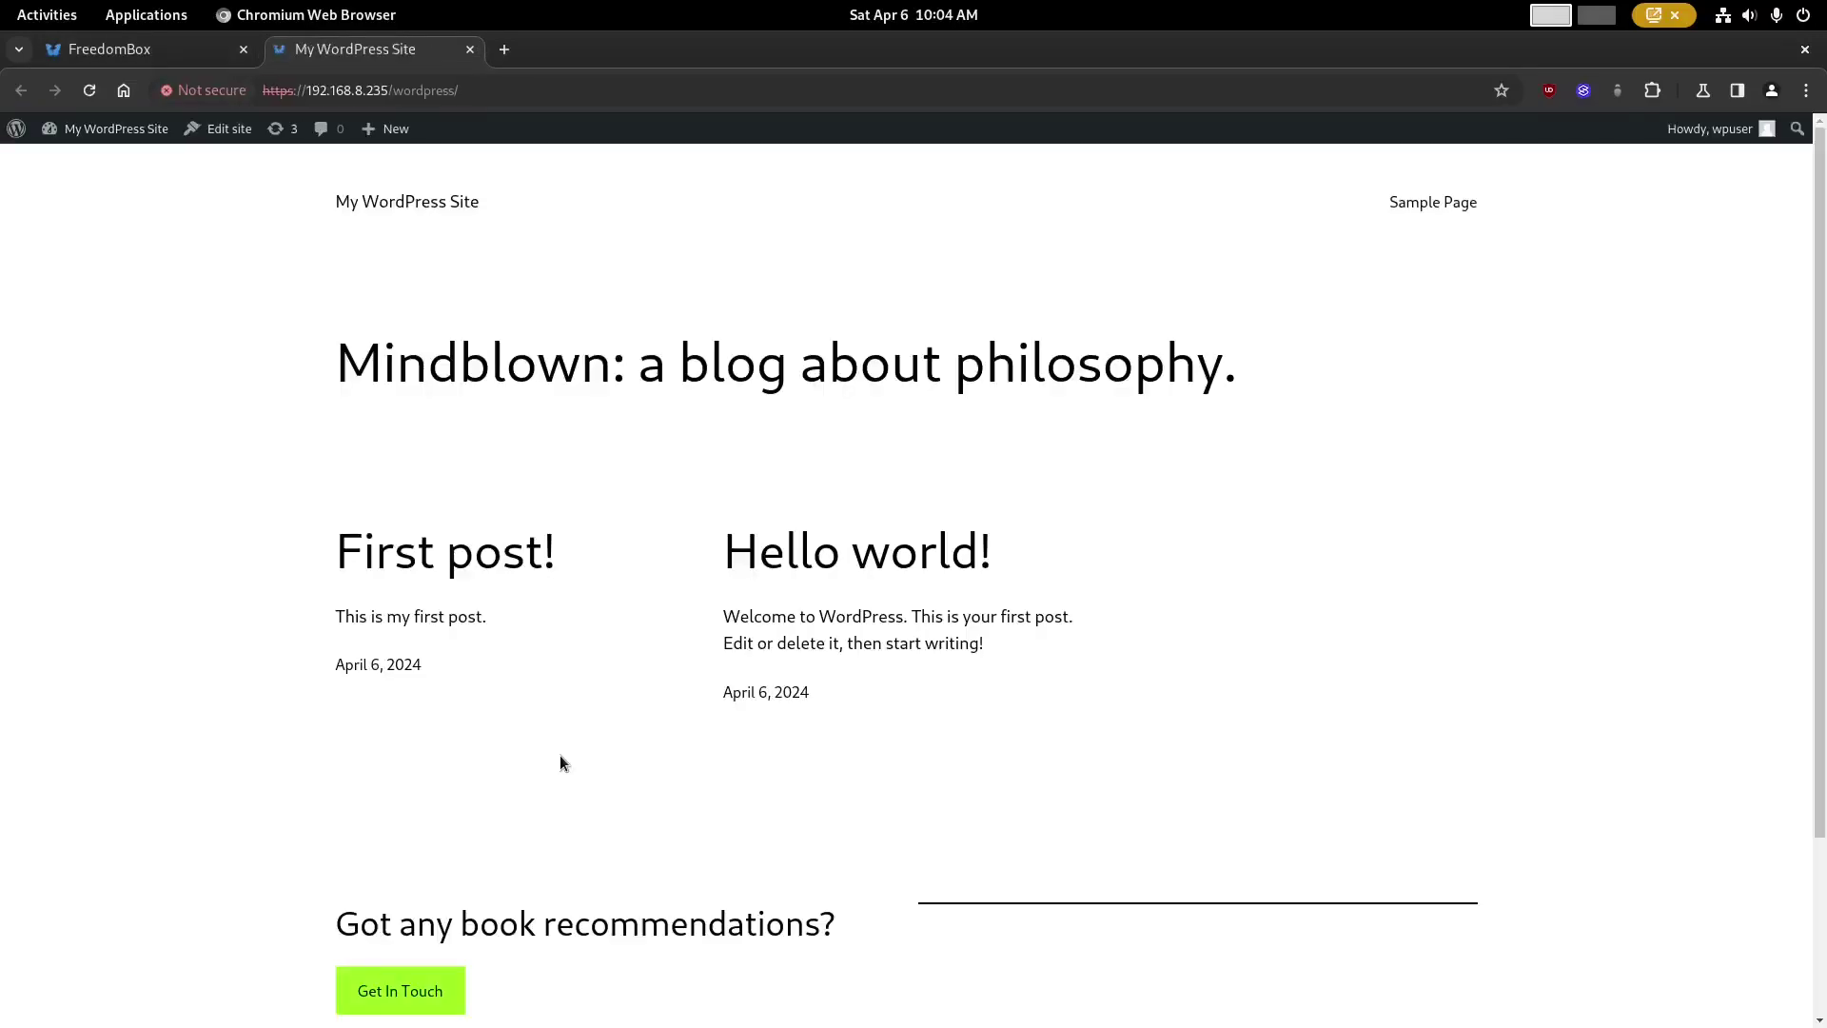
{"action": "scroll", "coordinate": [712, 454], "scroll_direction": "down", "scroll_amount": 3}
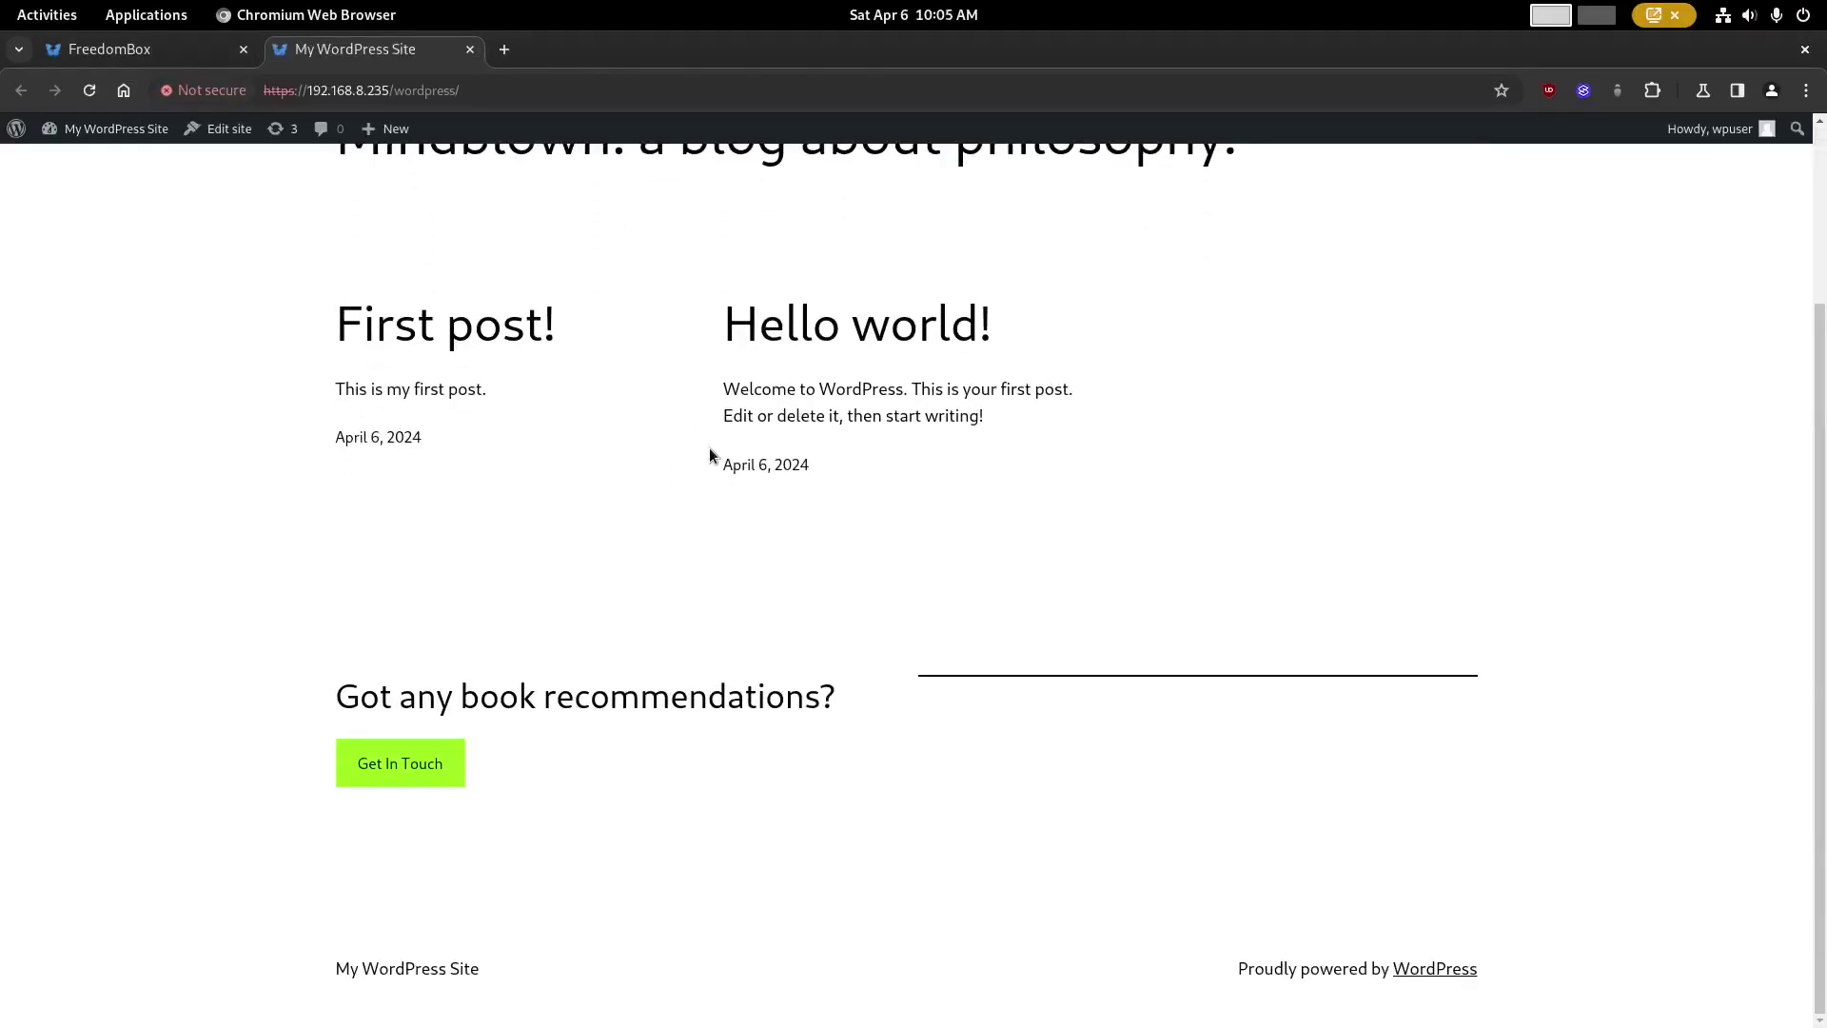
{"action": "scroll", "coordinate": [712, 455], "scroll_direction": "up", "scroll_amount": 3}
{"action": "left_click", "coordinate": [786, 568]}
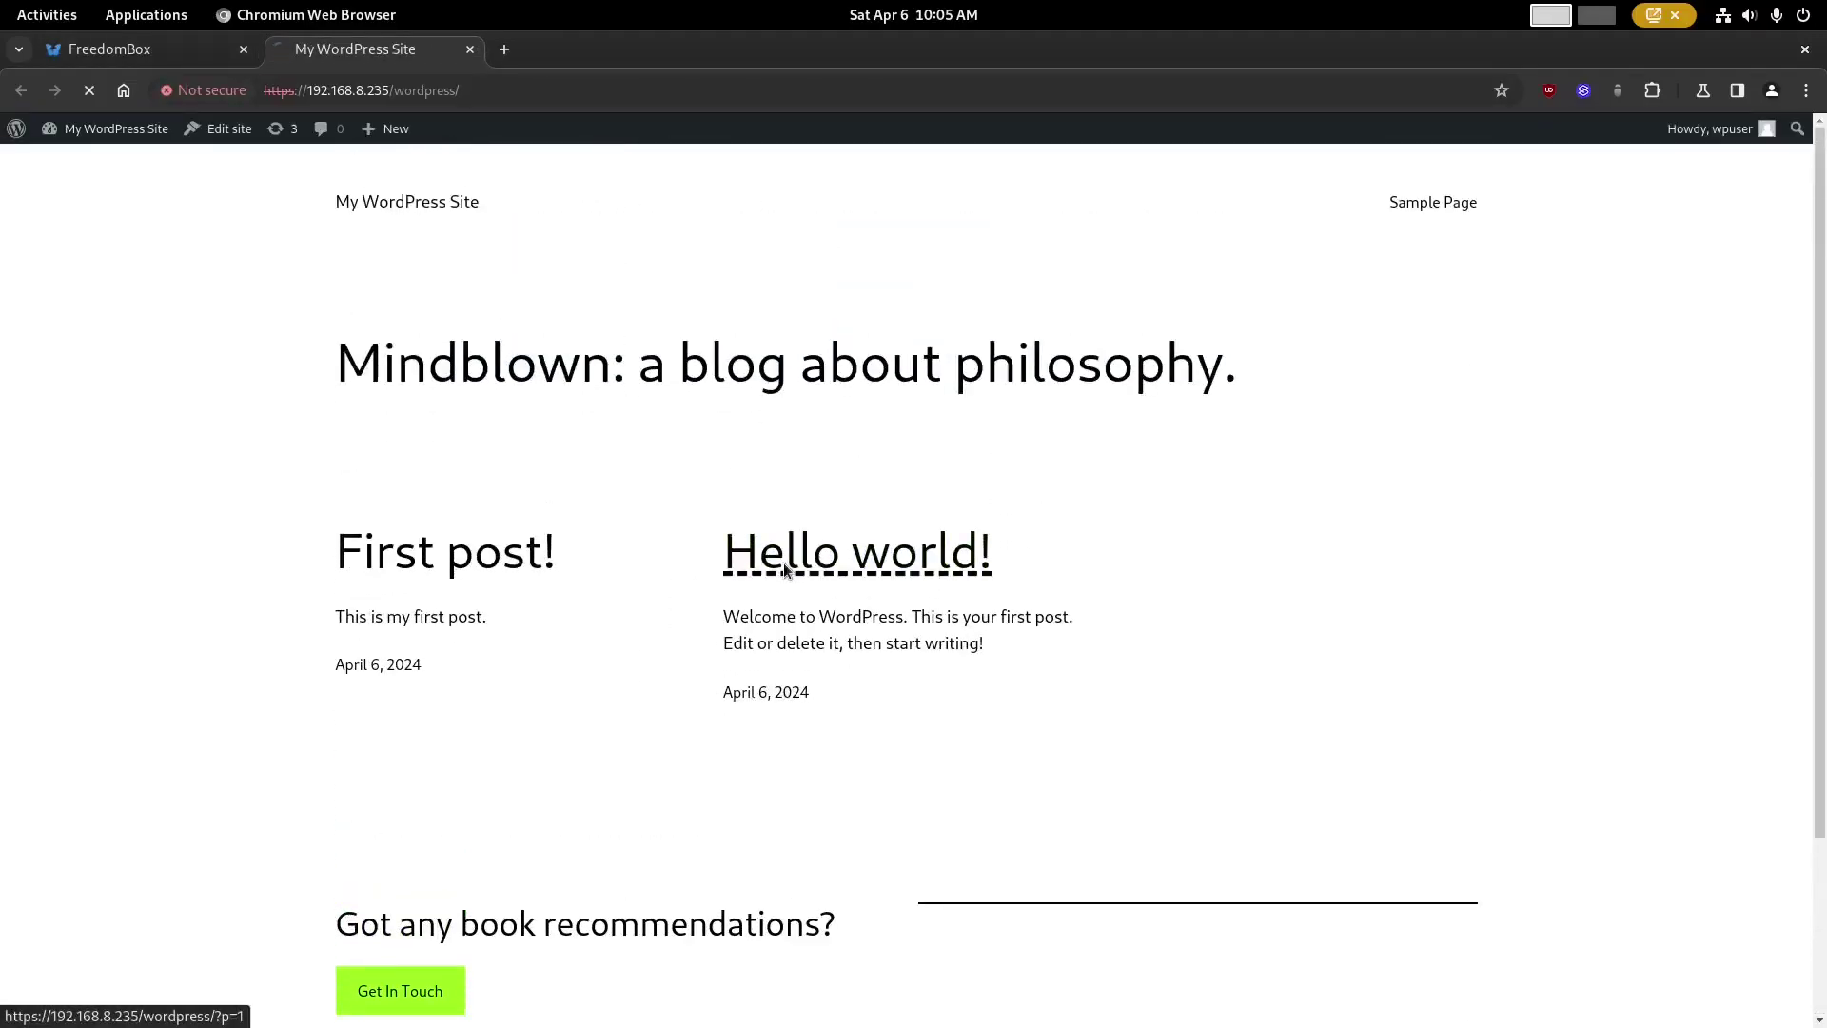
{"action": "left_click", "coordinate": [476, 54]}
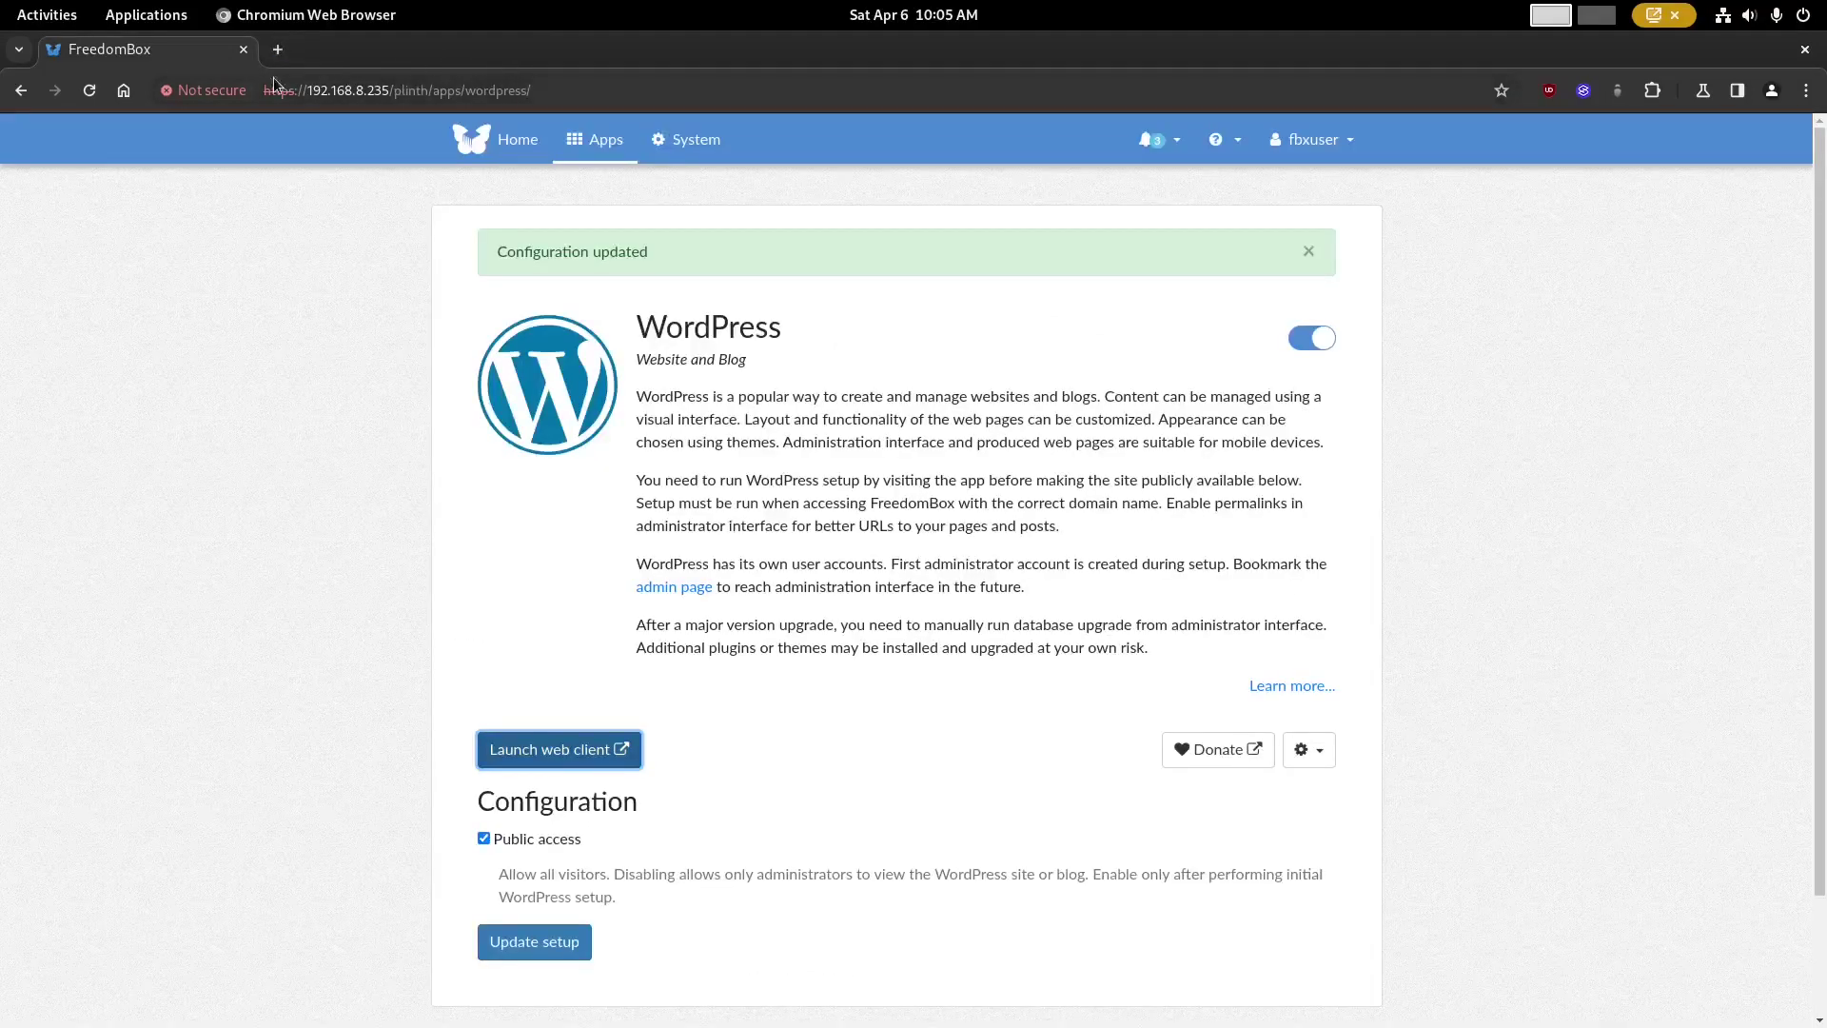